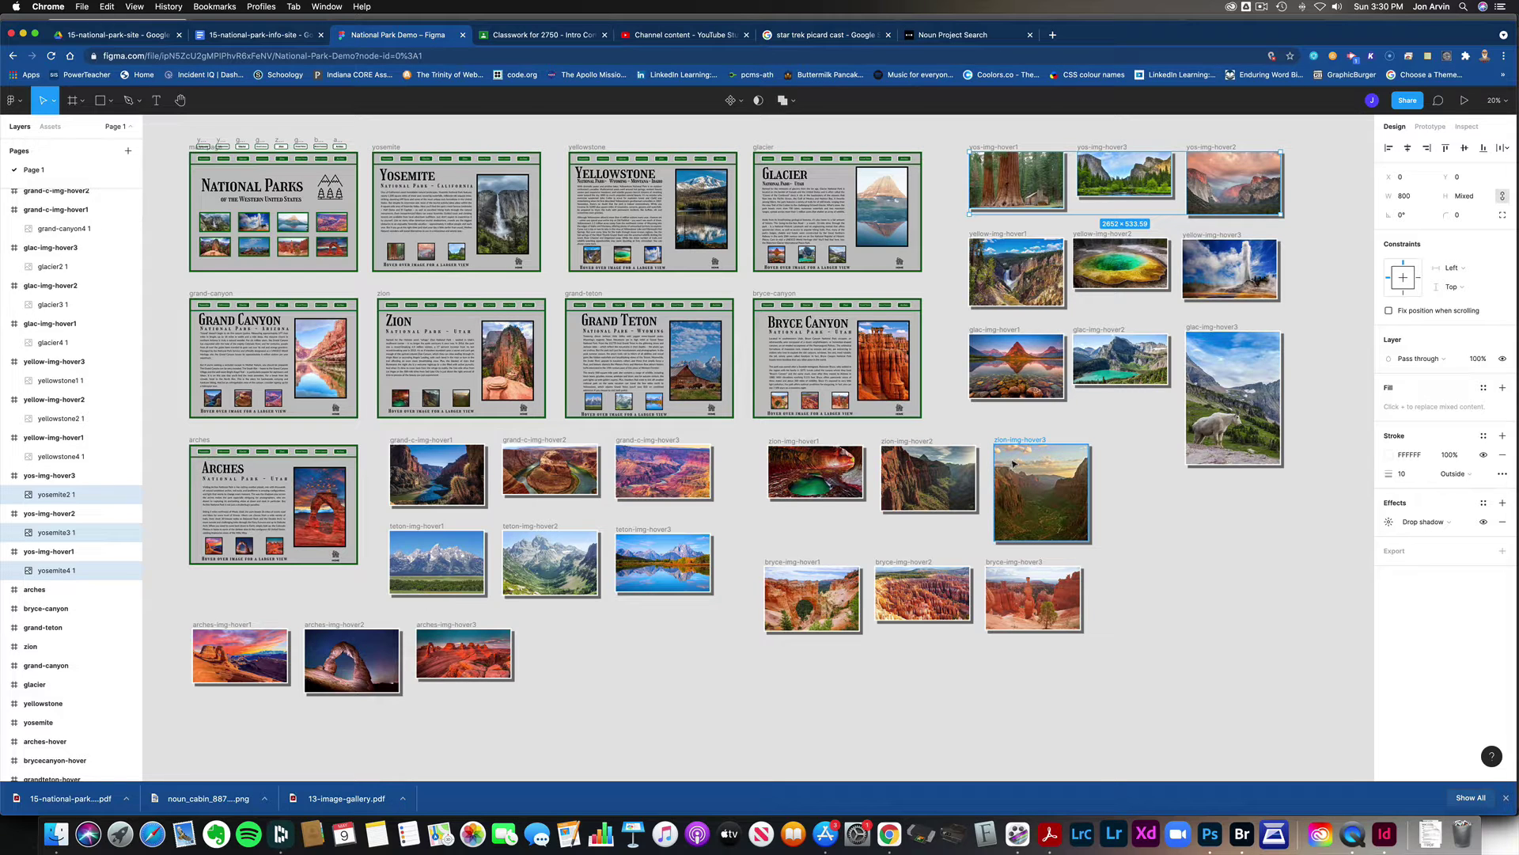
Start the National Parks prototype in Figma's presentation view.
left_click(1465, 100)
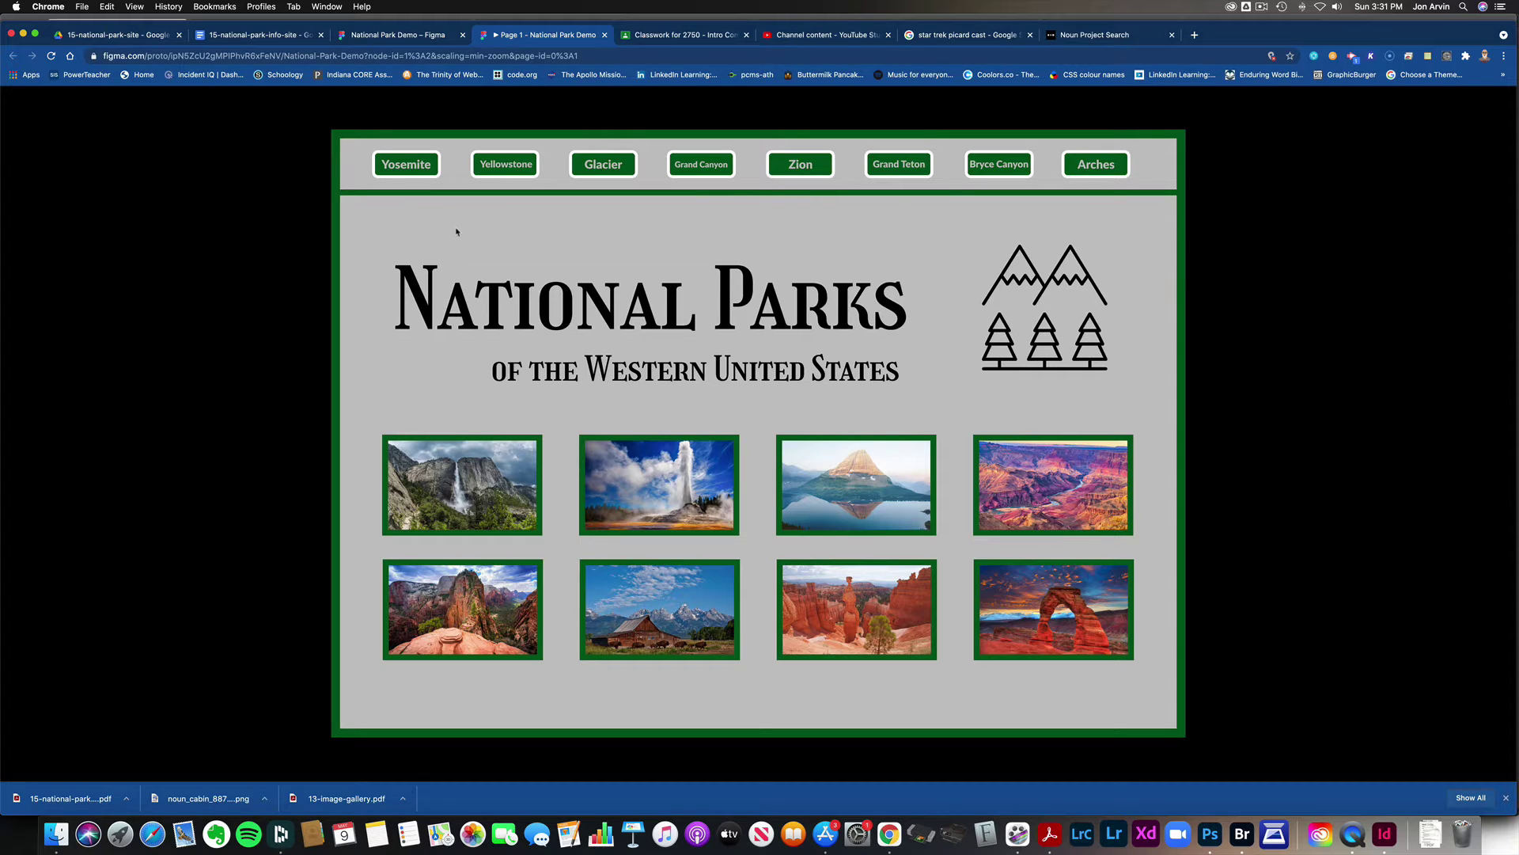
Go to the Yellowstone National Park page from the prototype's nav bar.
left_click(505, 165)
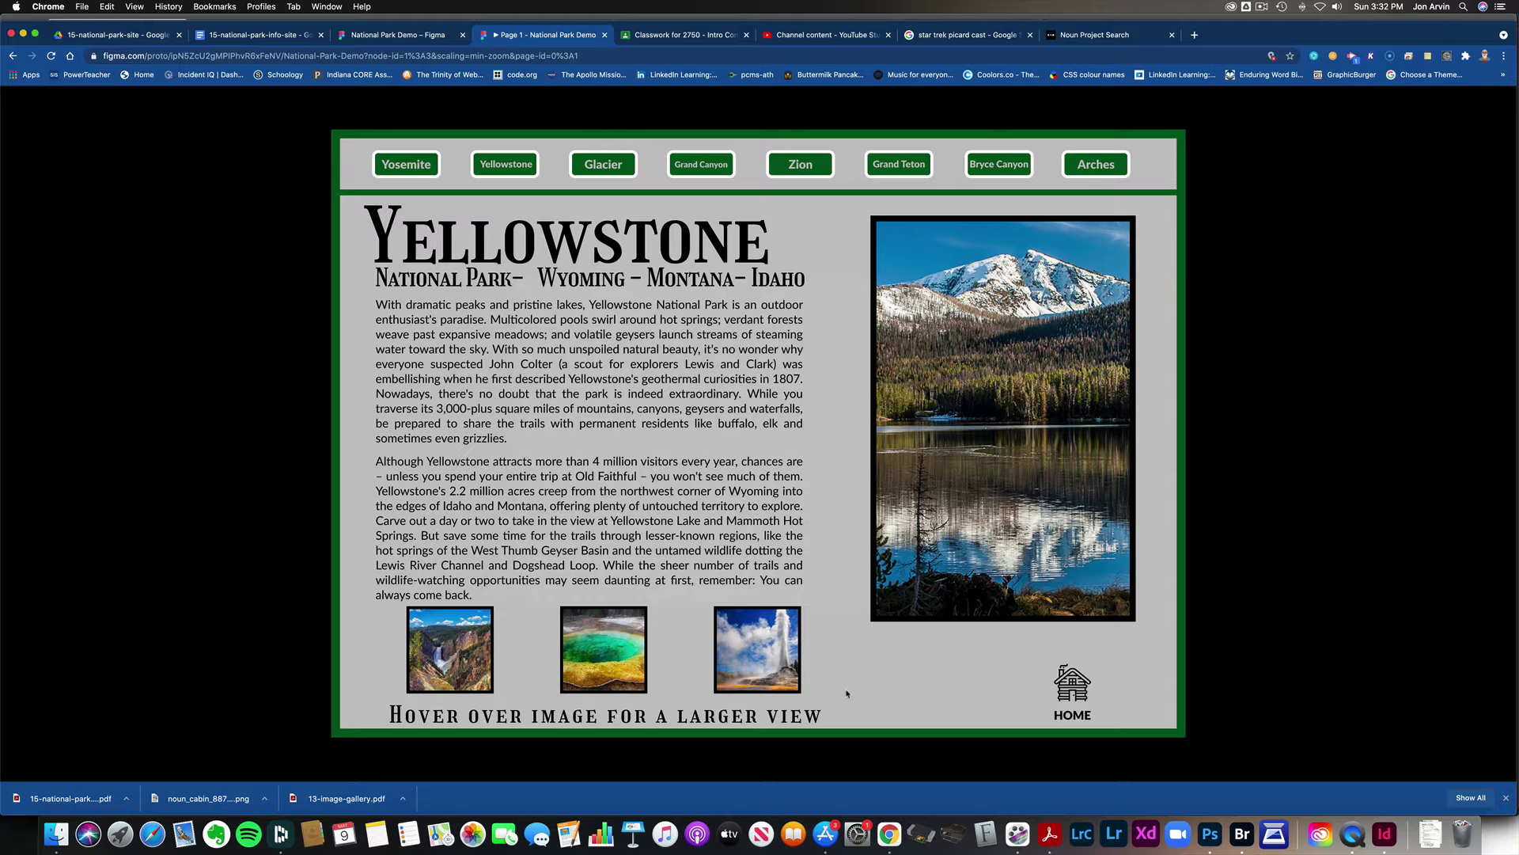
Preview the enlarged Yellowstone thumbnail photos, then return home with the HOME icon.
mouse_move(766, 674)
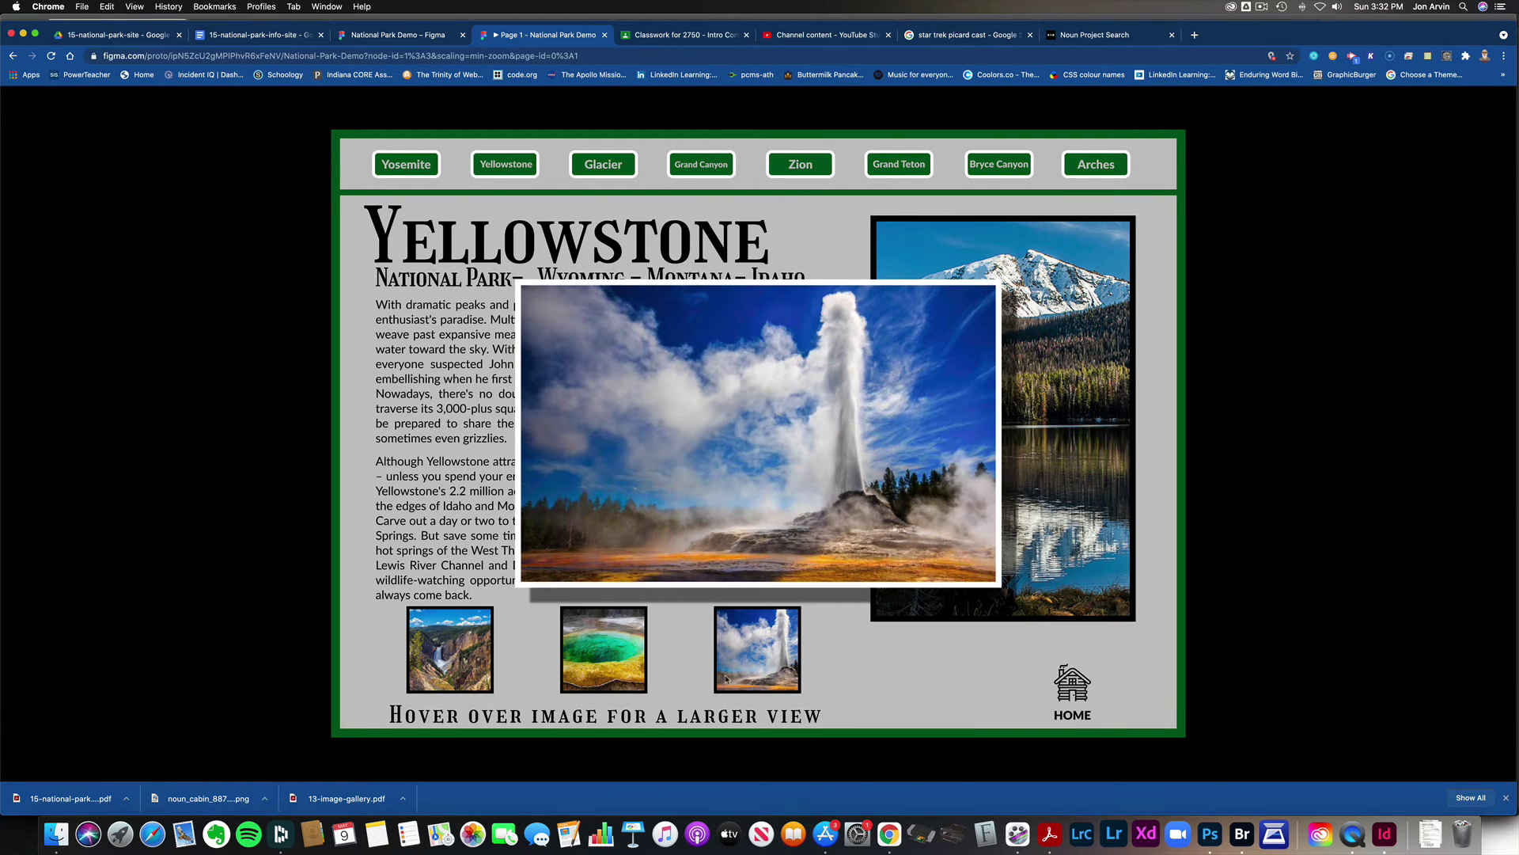
mouse_move(642, 658)
mouse_move(456, 650)
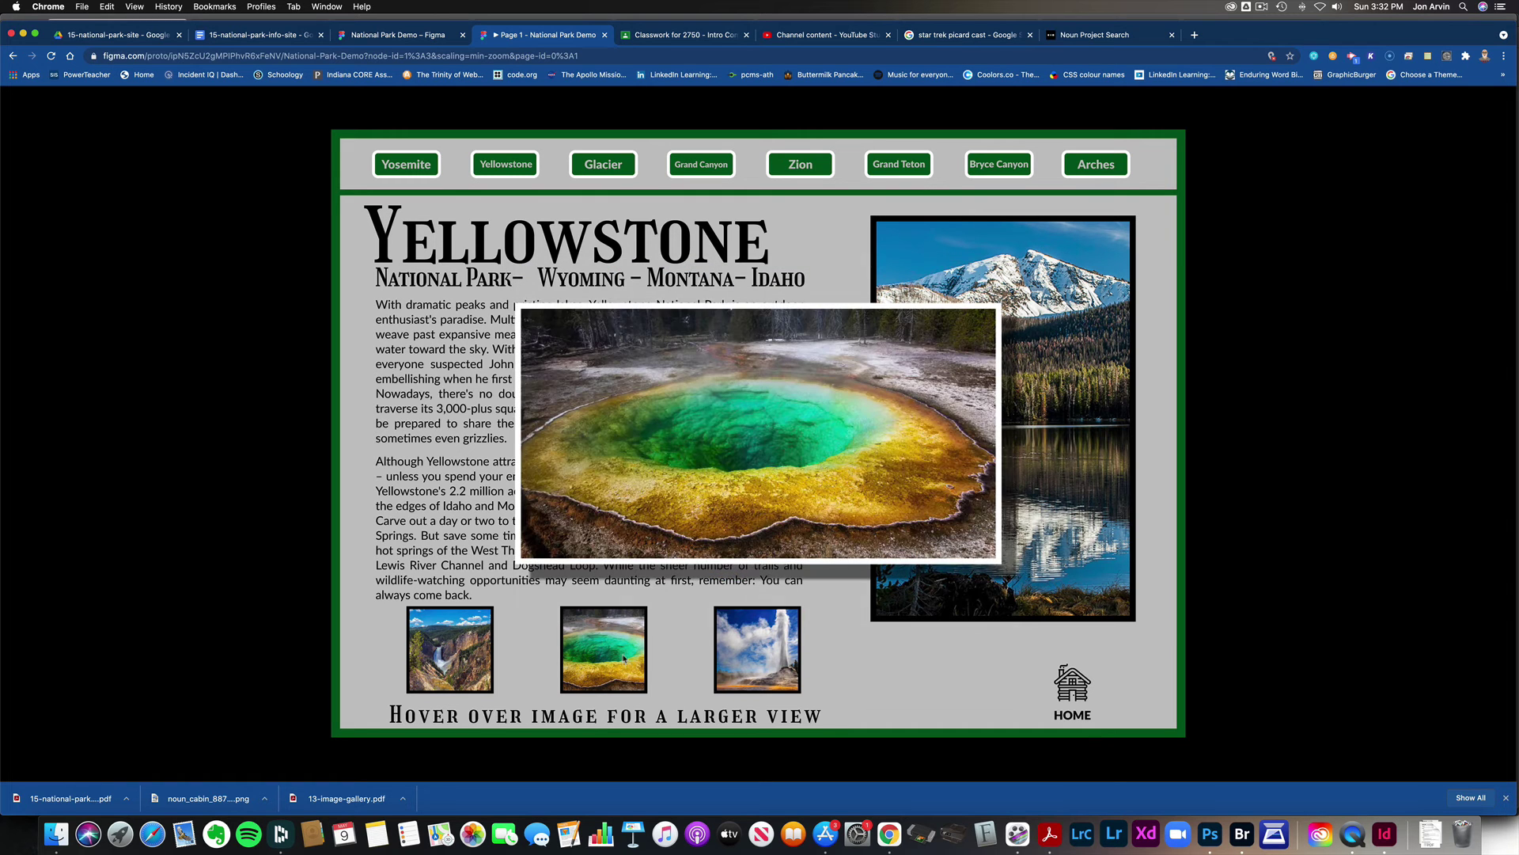
mouse_move(769, 645)
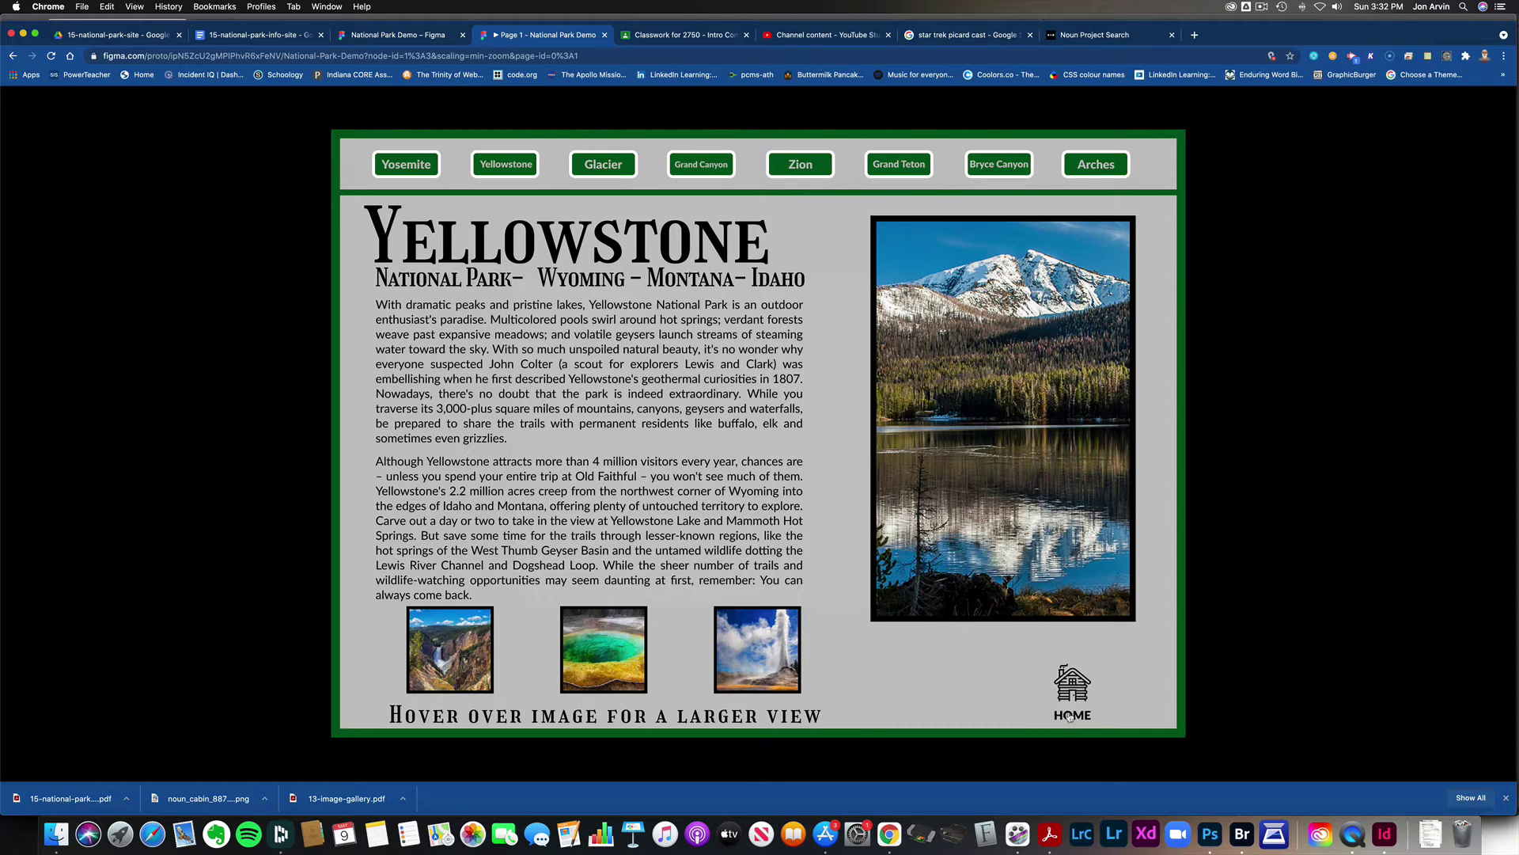
left_click(1074, 687)
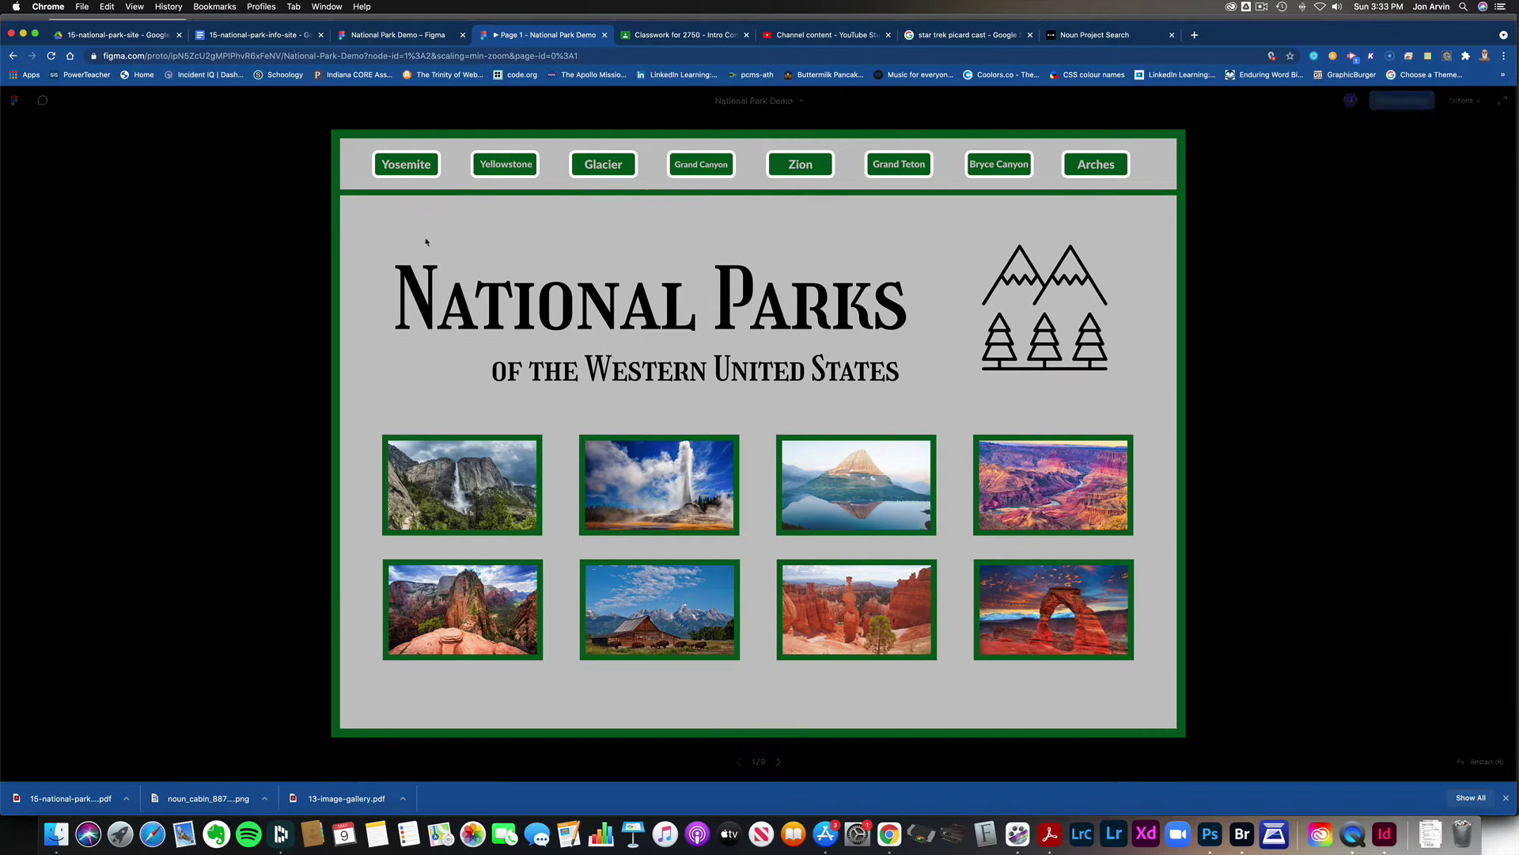
Visit the Grand Canyon, Grand Teton, Bryce Canyon and Yosemite pages, then preview the Arches thumbnails.
left_click(701, 169)
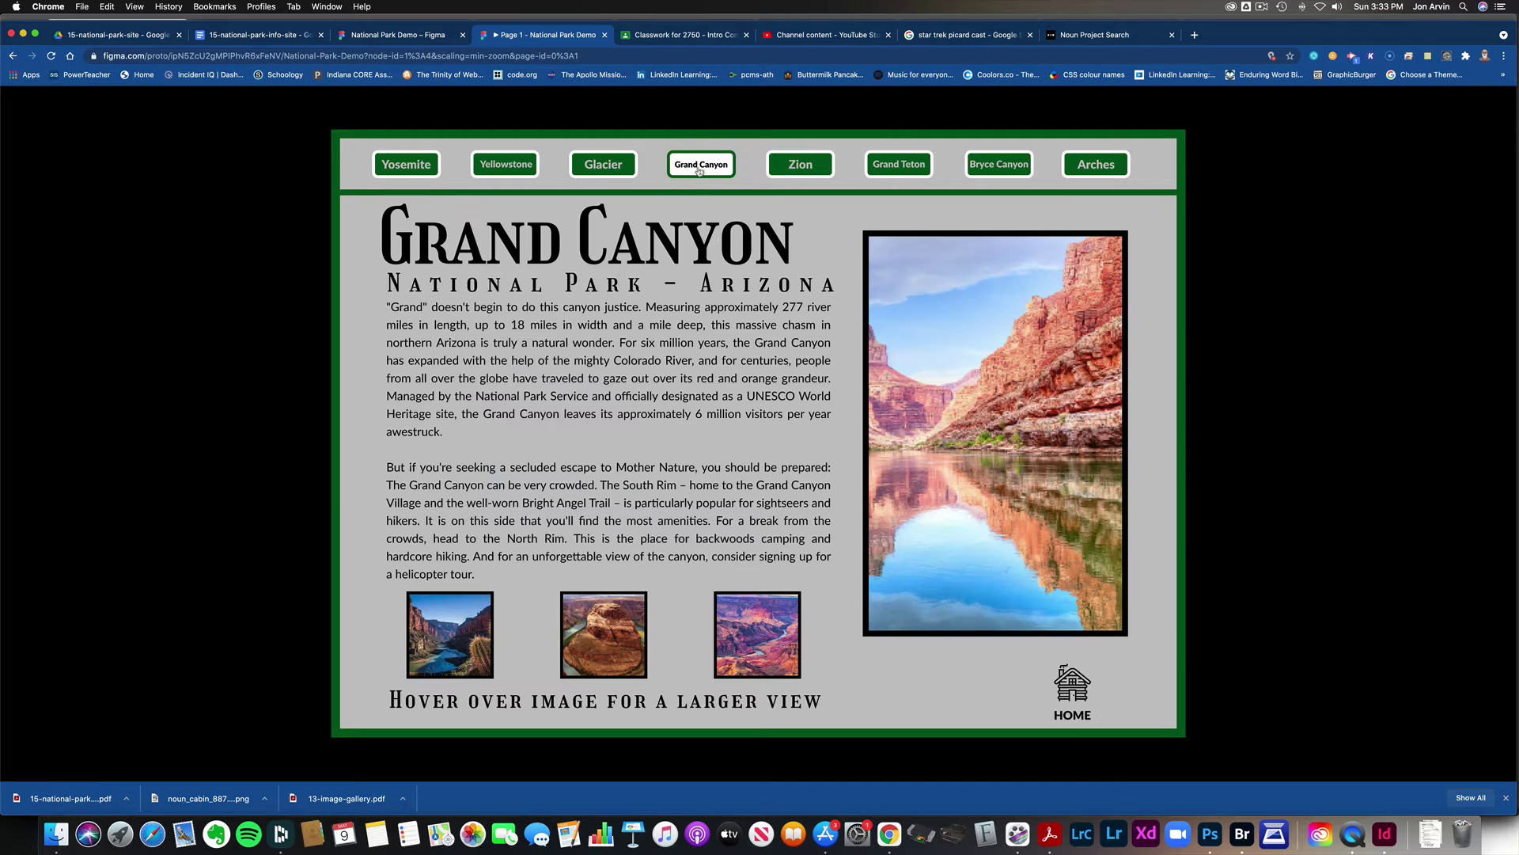
left_click(909, 168)
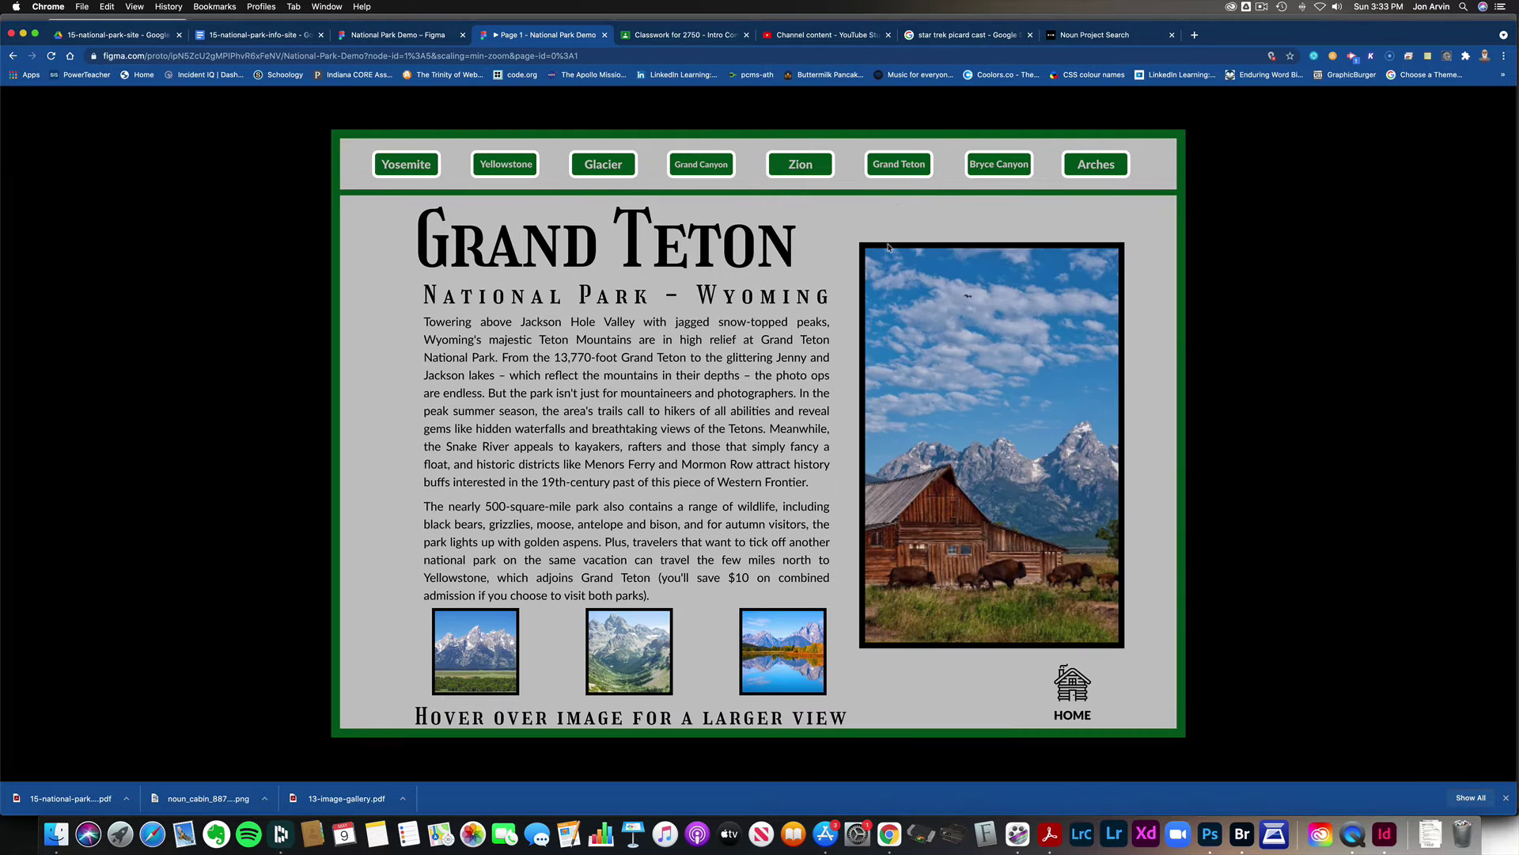
left_click(1000, 162)
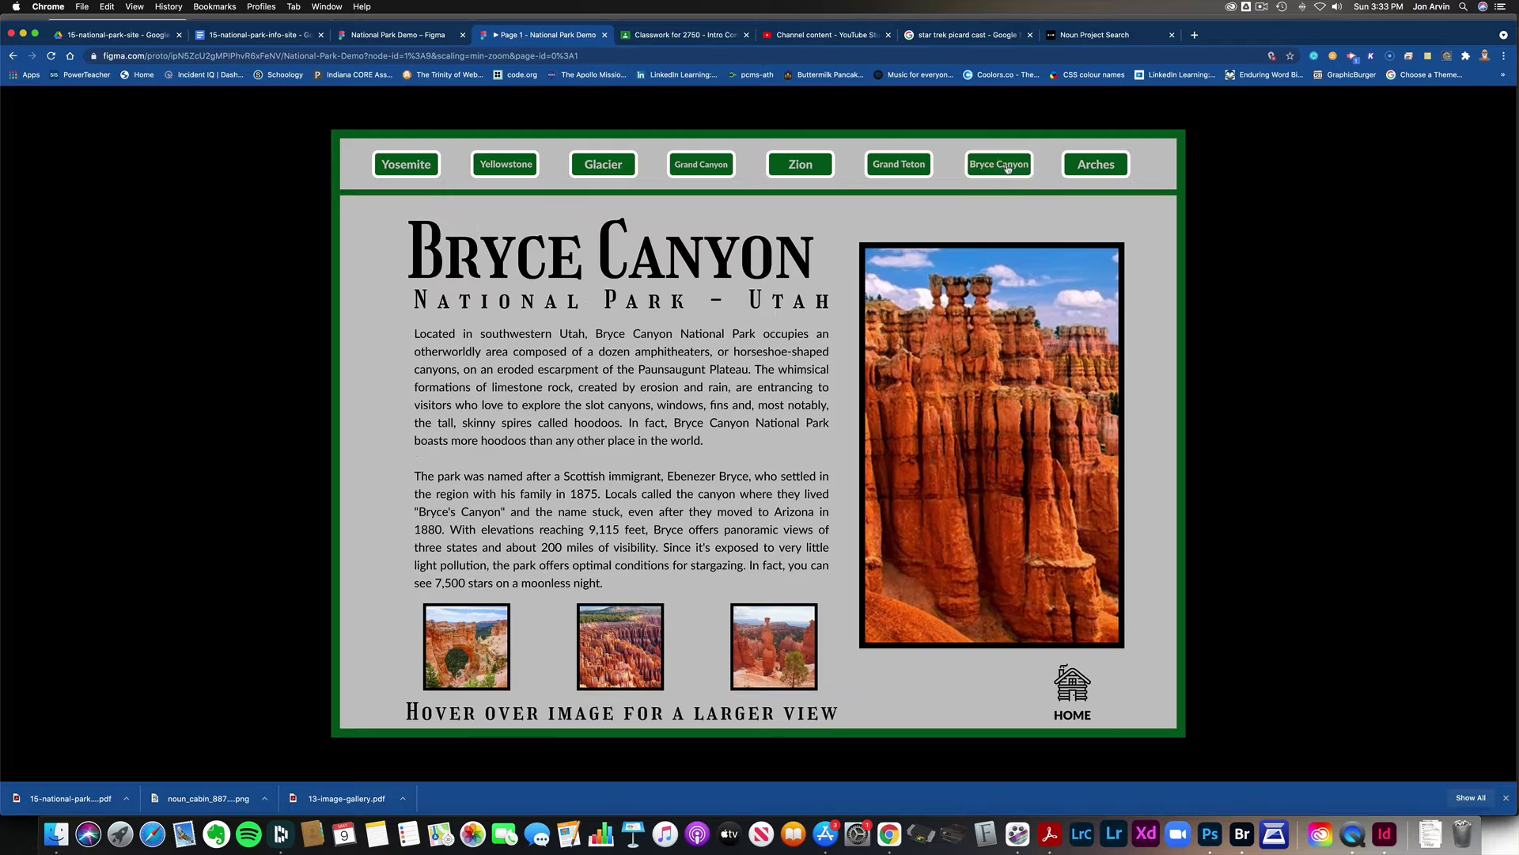
left_click(409, 165)
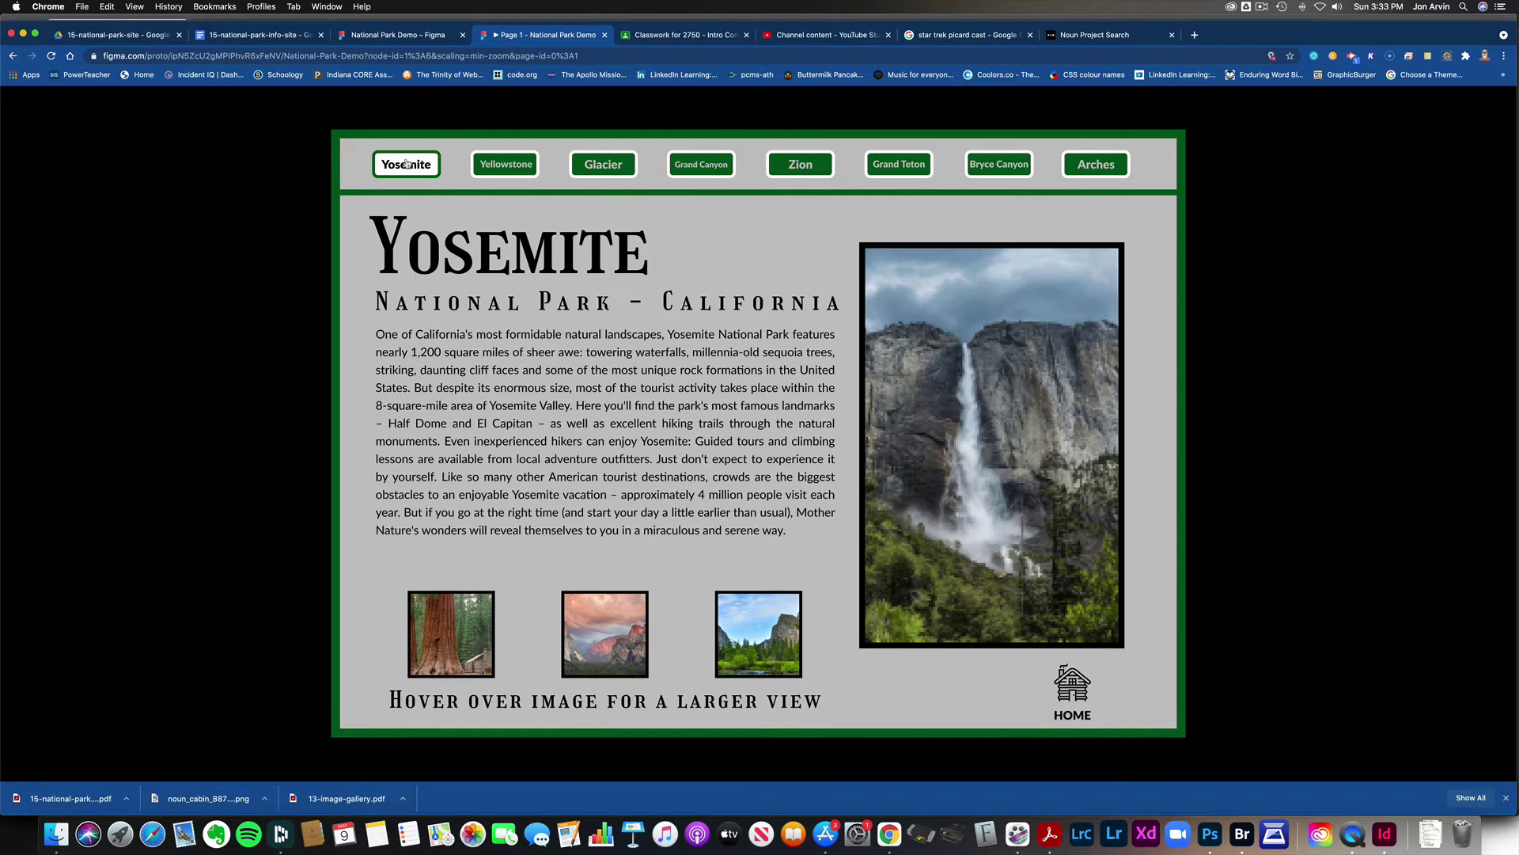
left_click(1104, 168)
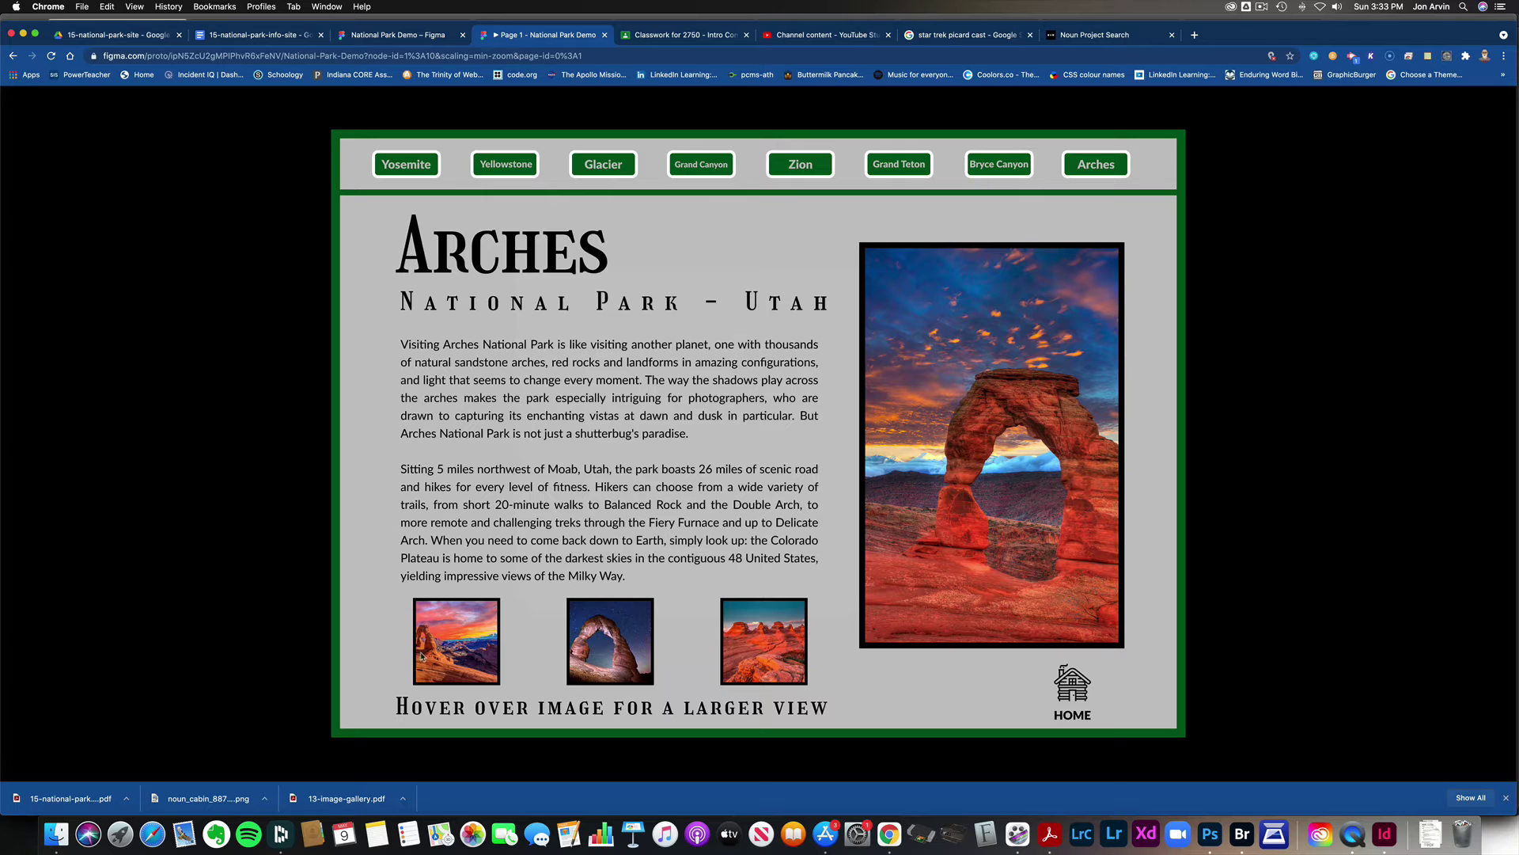
mouse_move(462, 660)
mouse_move(607, 658)
mouse_move(761, 655)
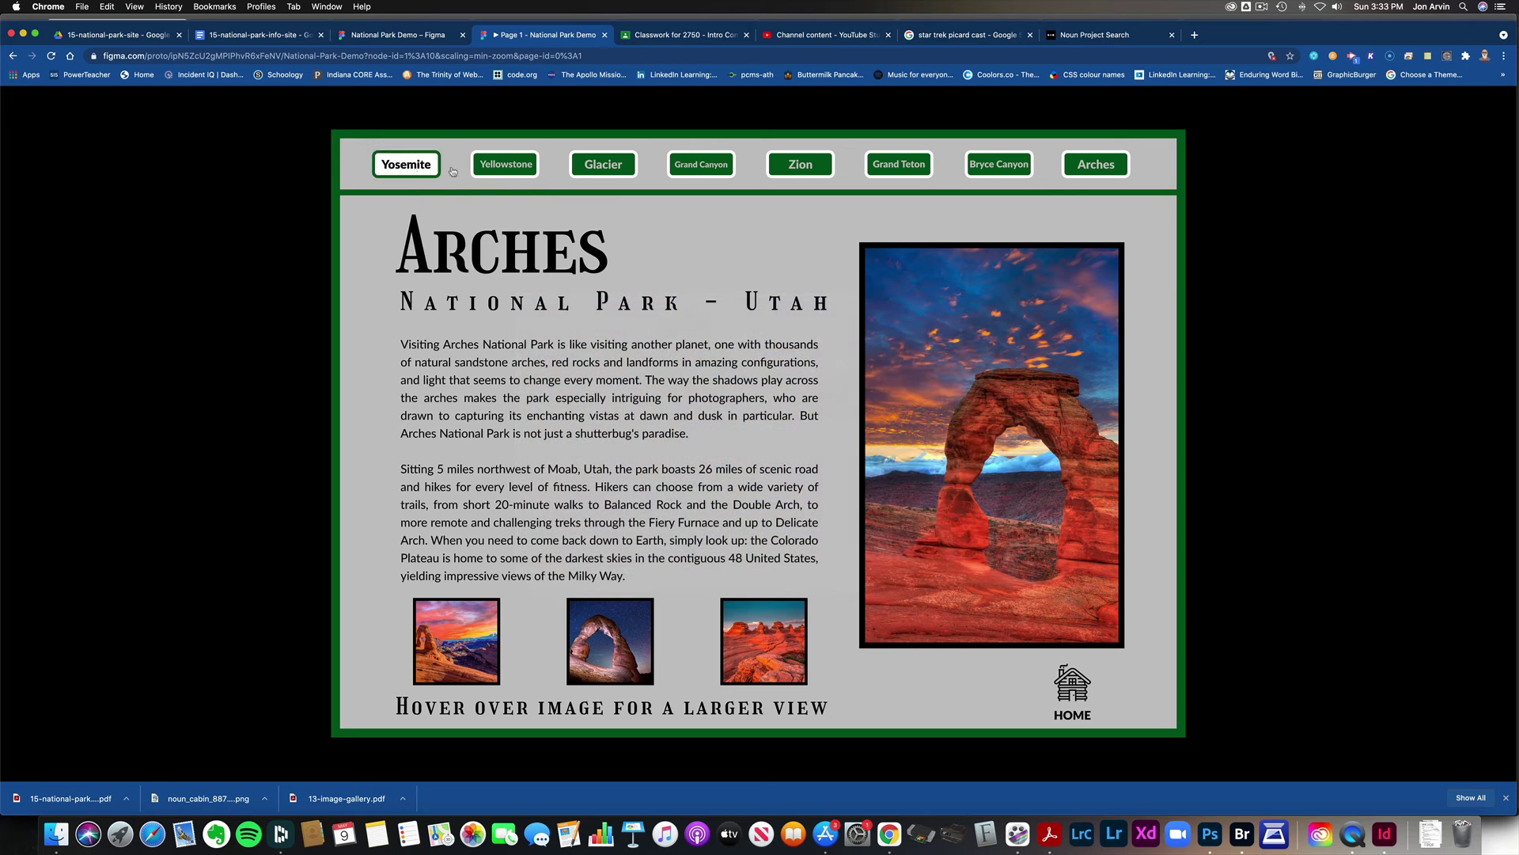
Check the Yellowstone, Glacier, Grand Canyon, Zion, Grand Teton, Bryce Canyon and Arches pages.
left_click(510, 167)
left_click(627, 172)
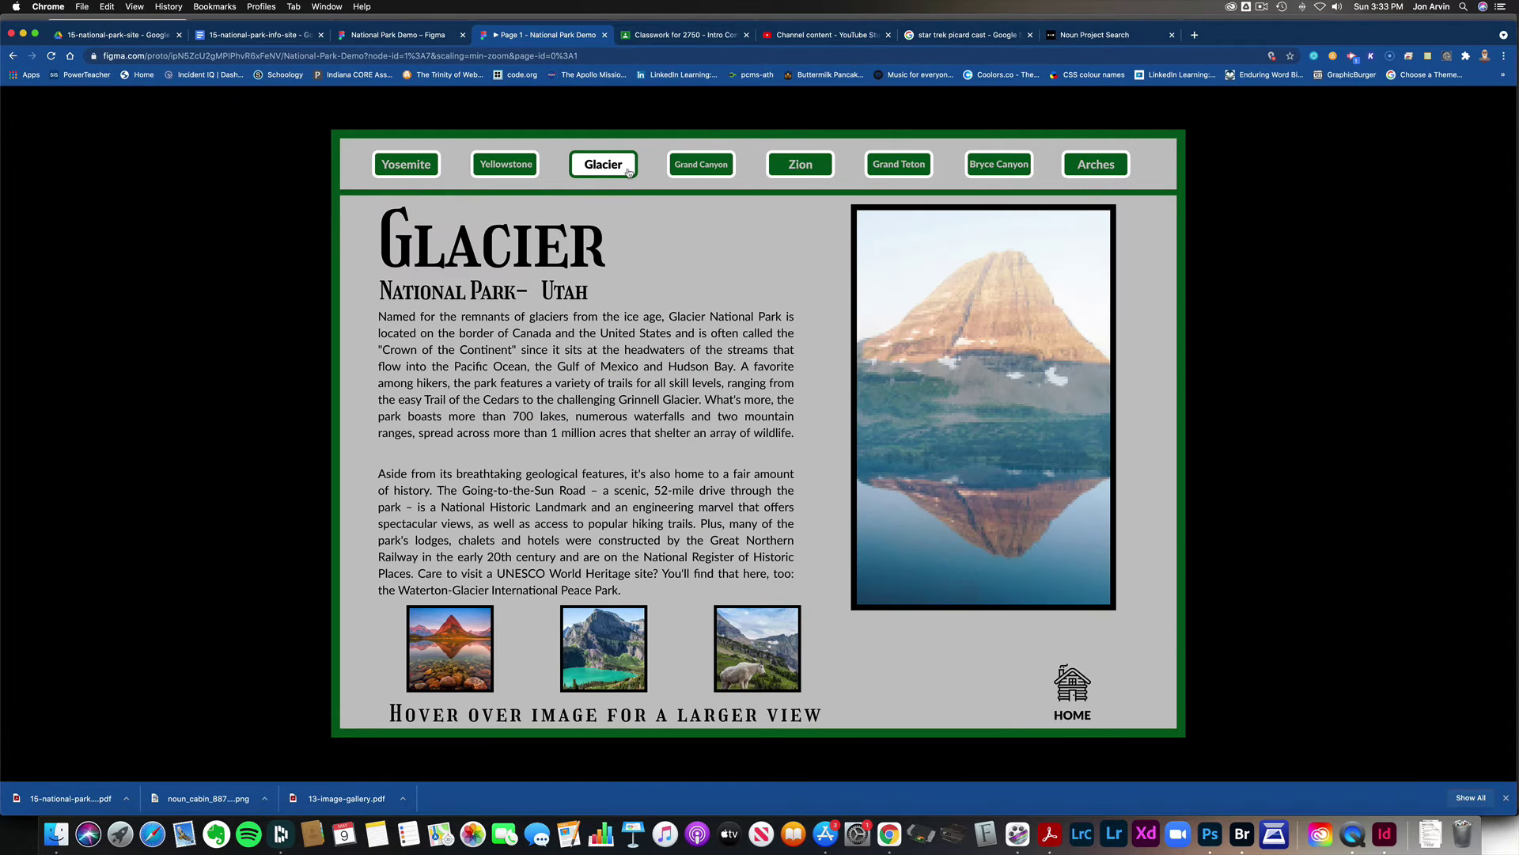
left_click(722, 173)
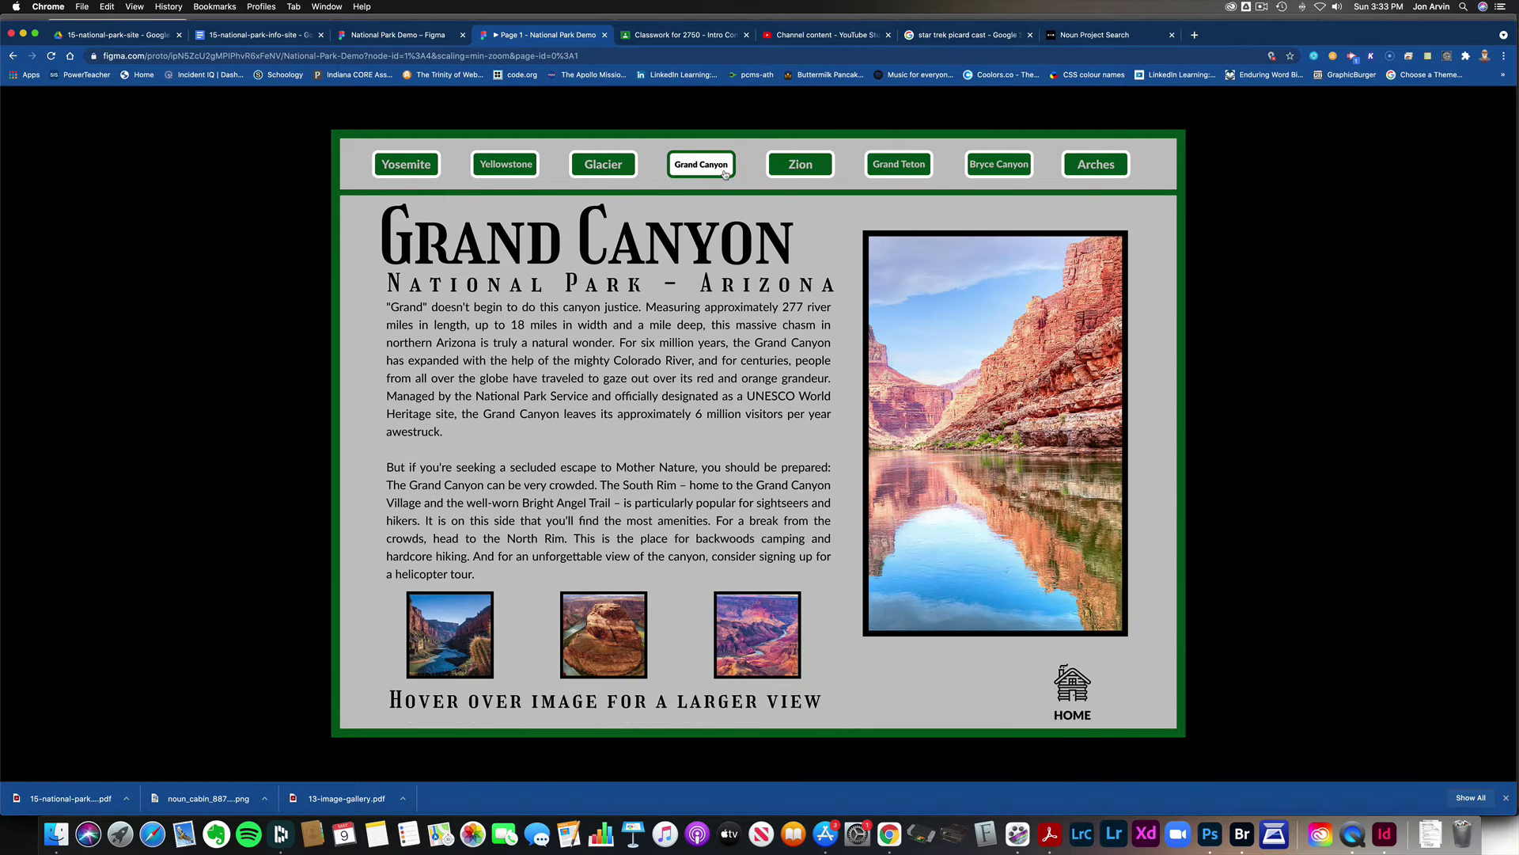
left_click(812, 173)
left_click(900, 175)
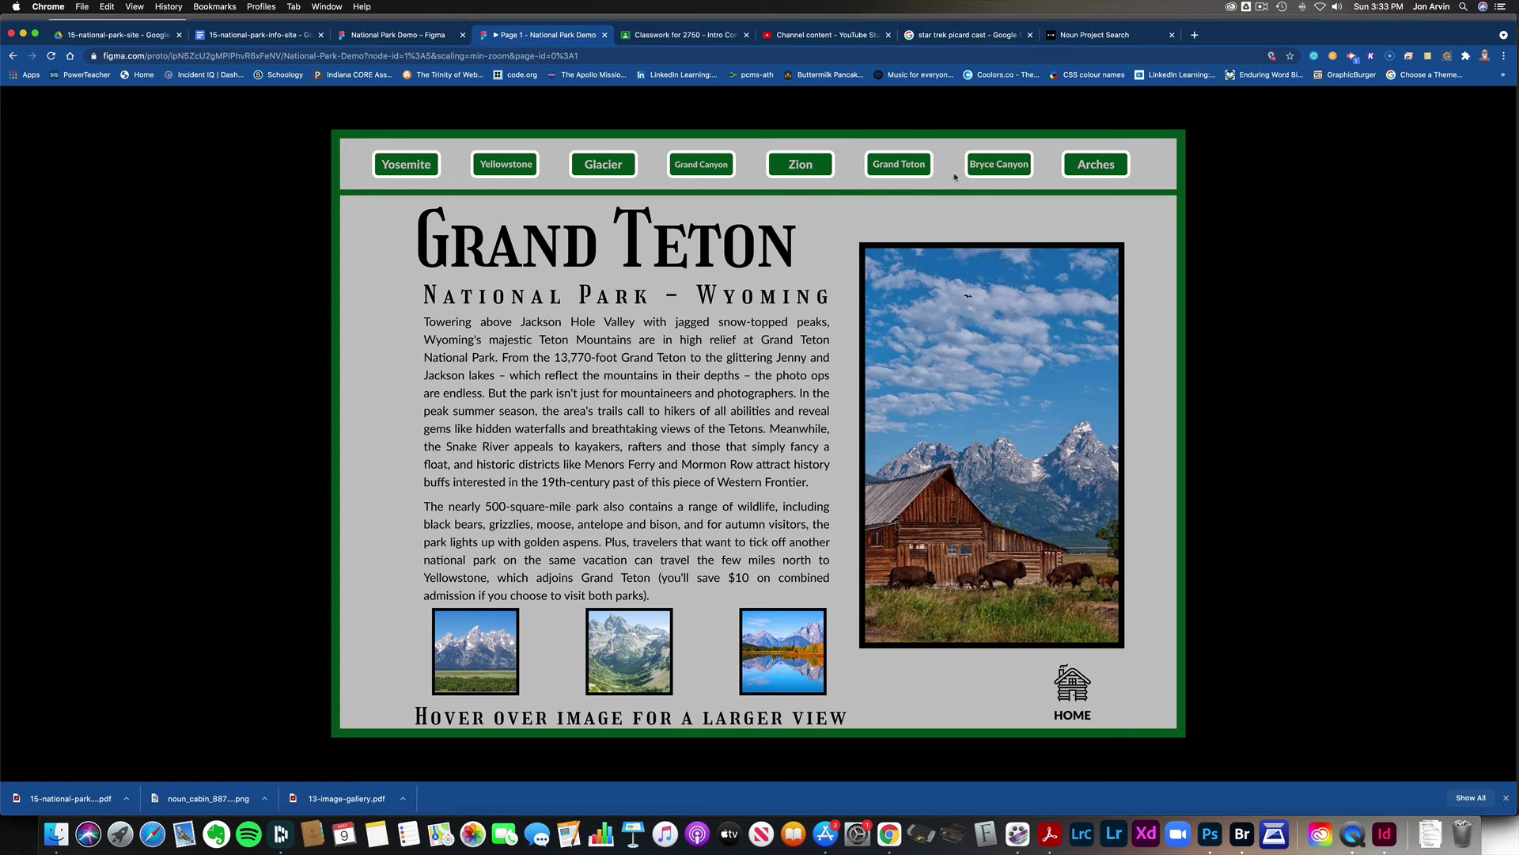
left_click(1005, 174)
left_click(1086, 175)
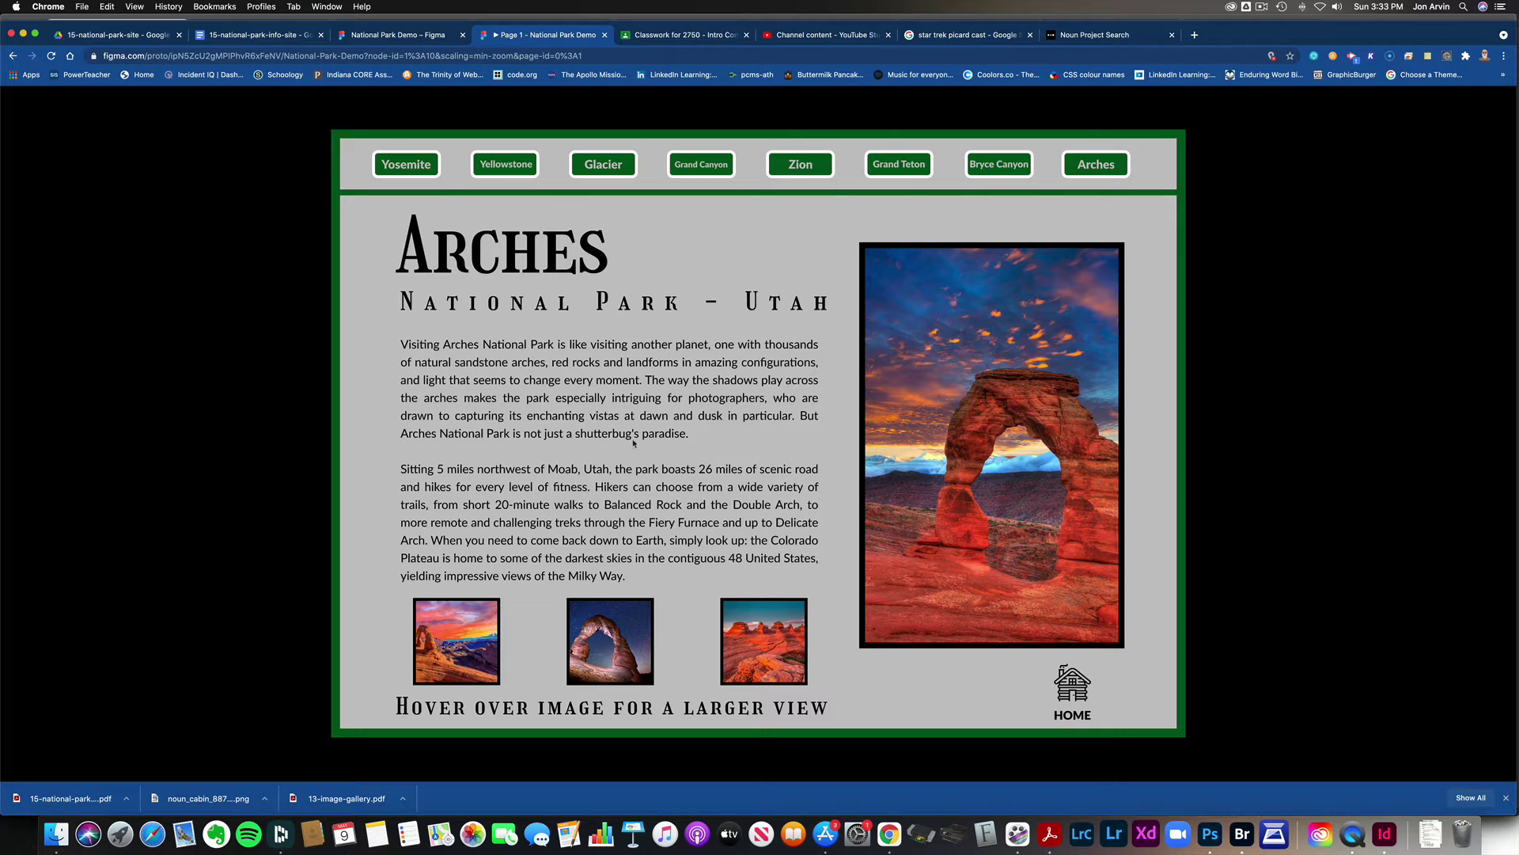
Return home, open the Glacier page, then bring up the assignment PDF in Acrobat.
left_click(1078, 693)
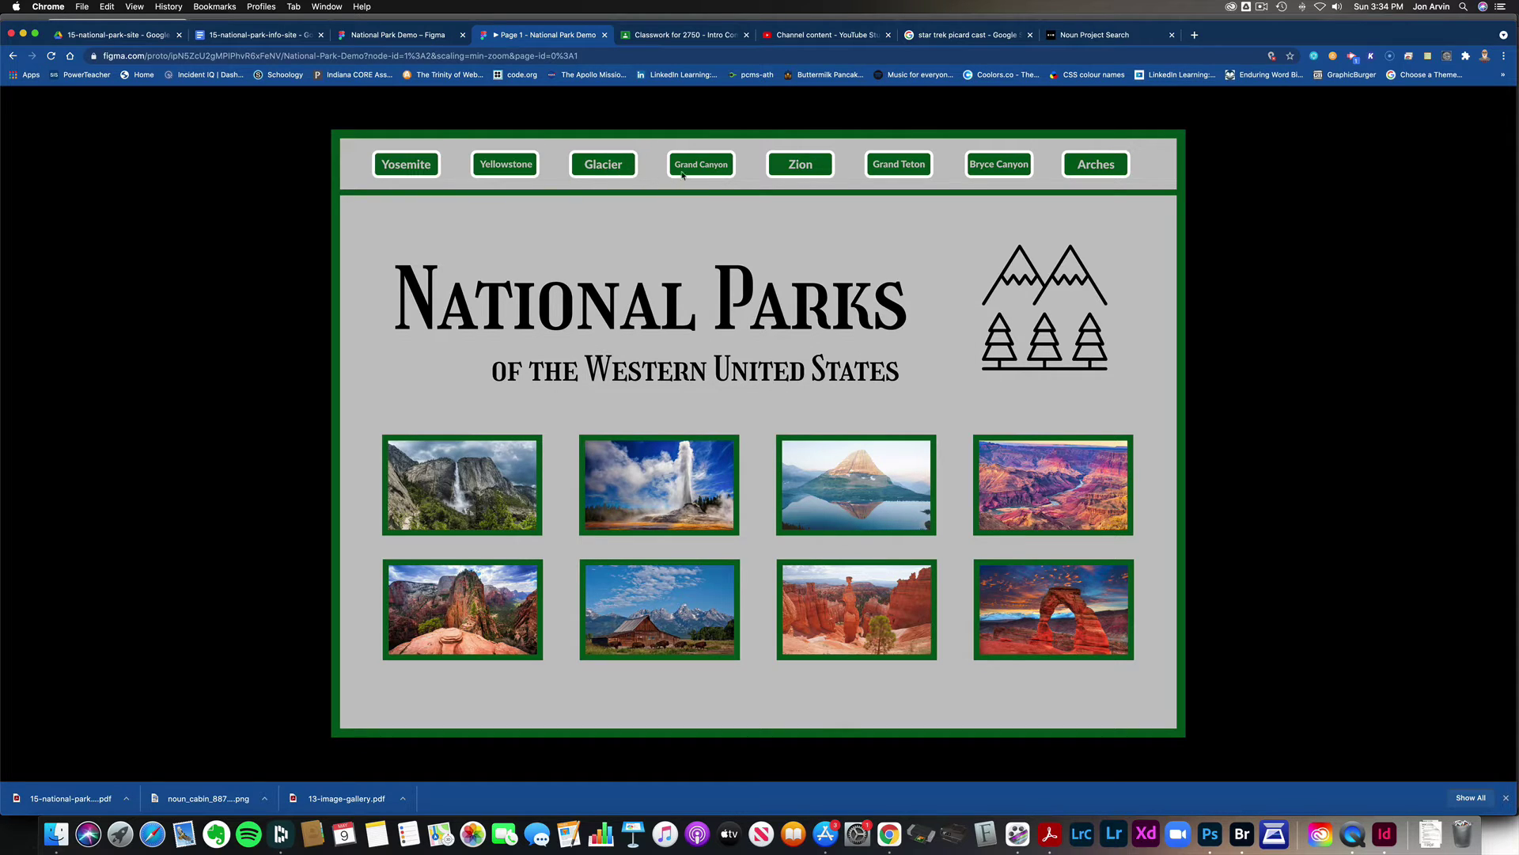
left_click(615, 168)
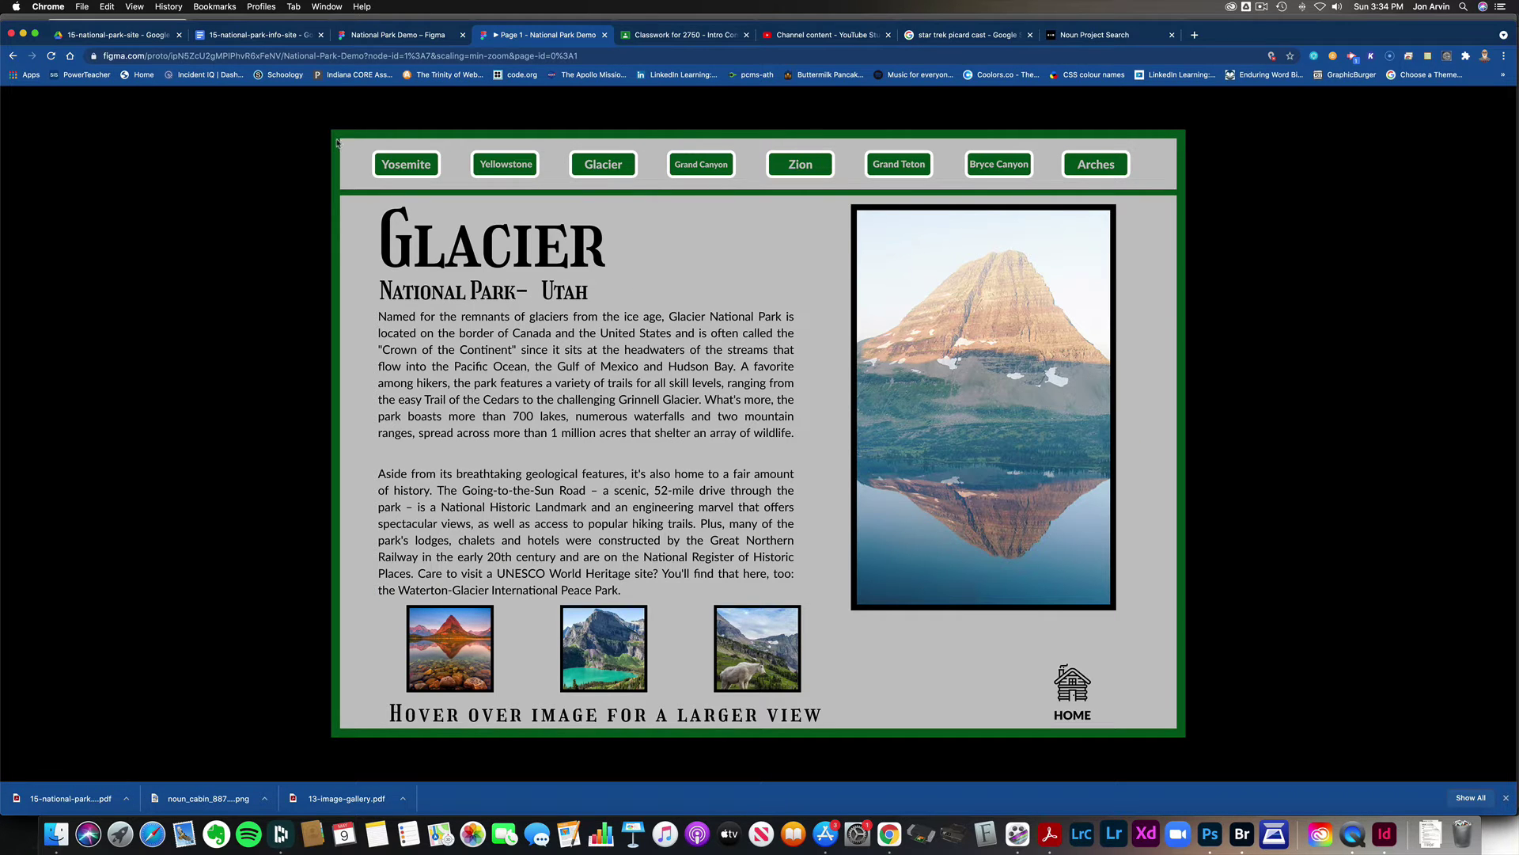
left_click(1050, 833)
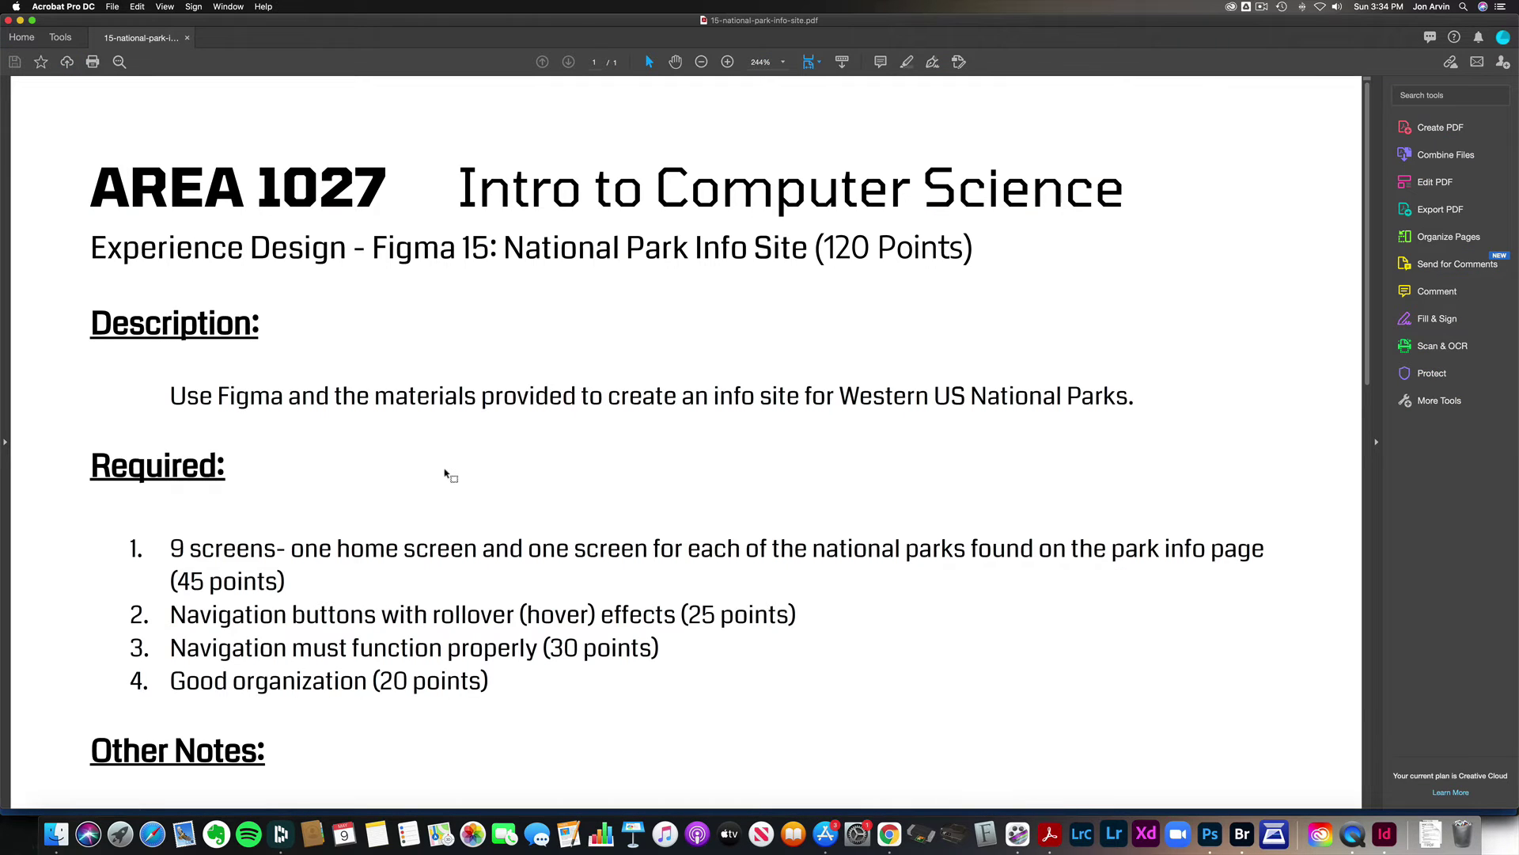
scroll(445, 469, "down", 2)
scroll(445, 469, "down", 3)
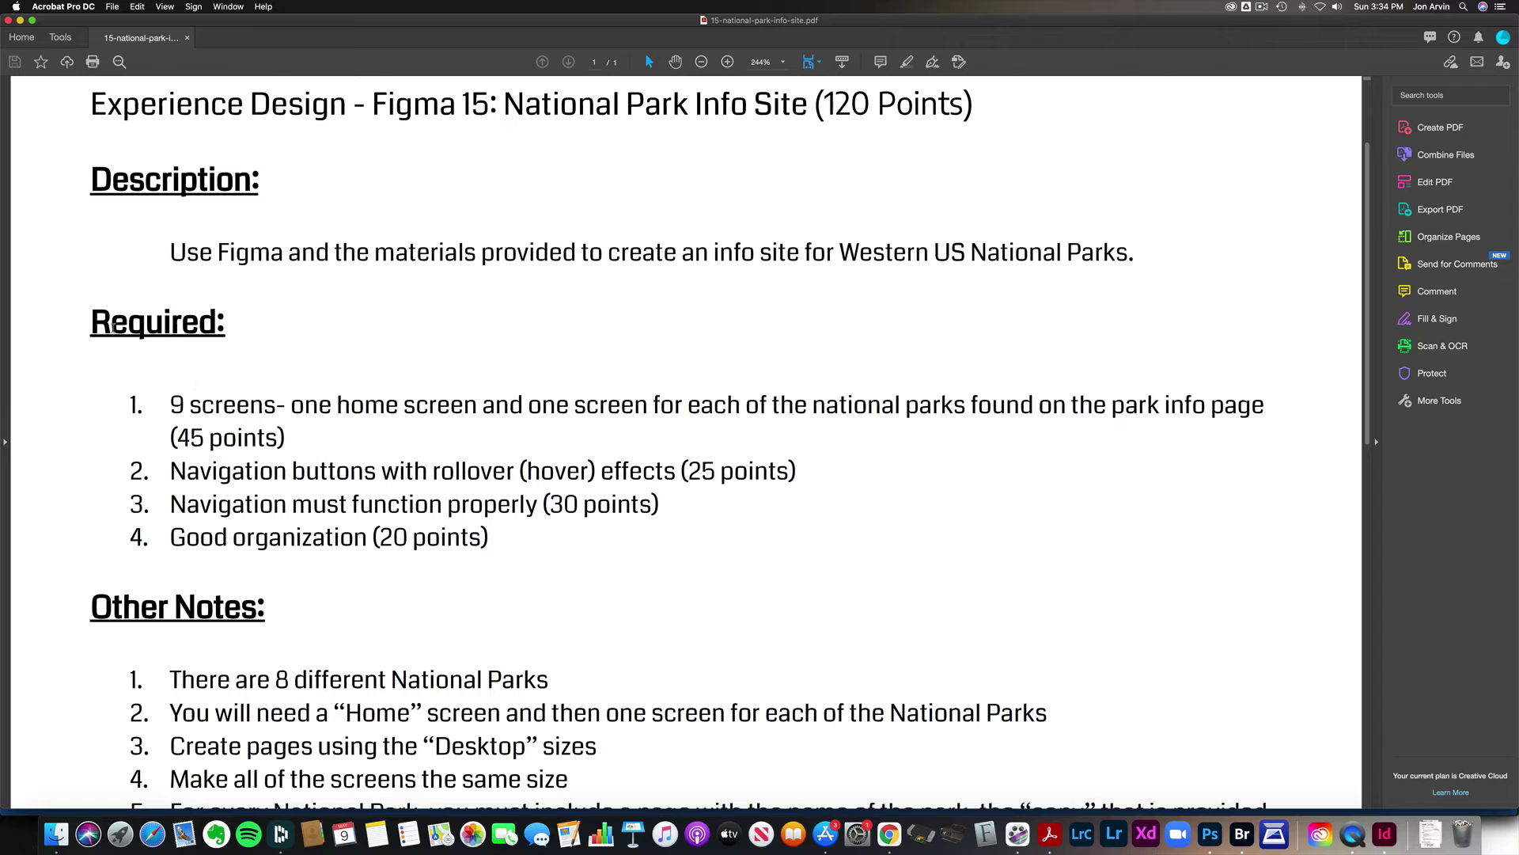
left_click_drag(109, 322, 198, 332)
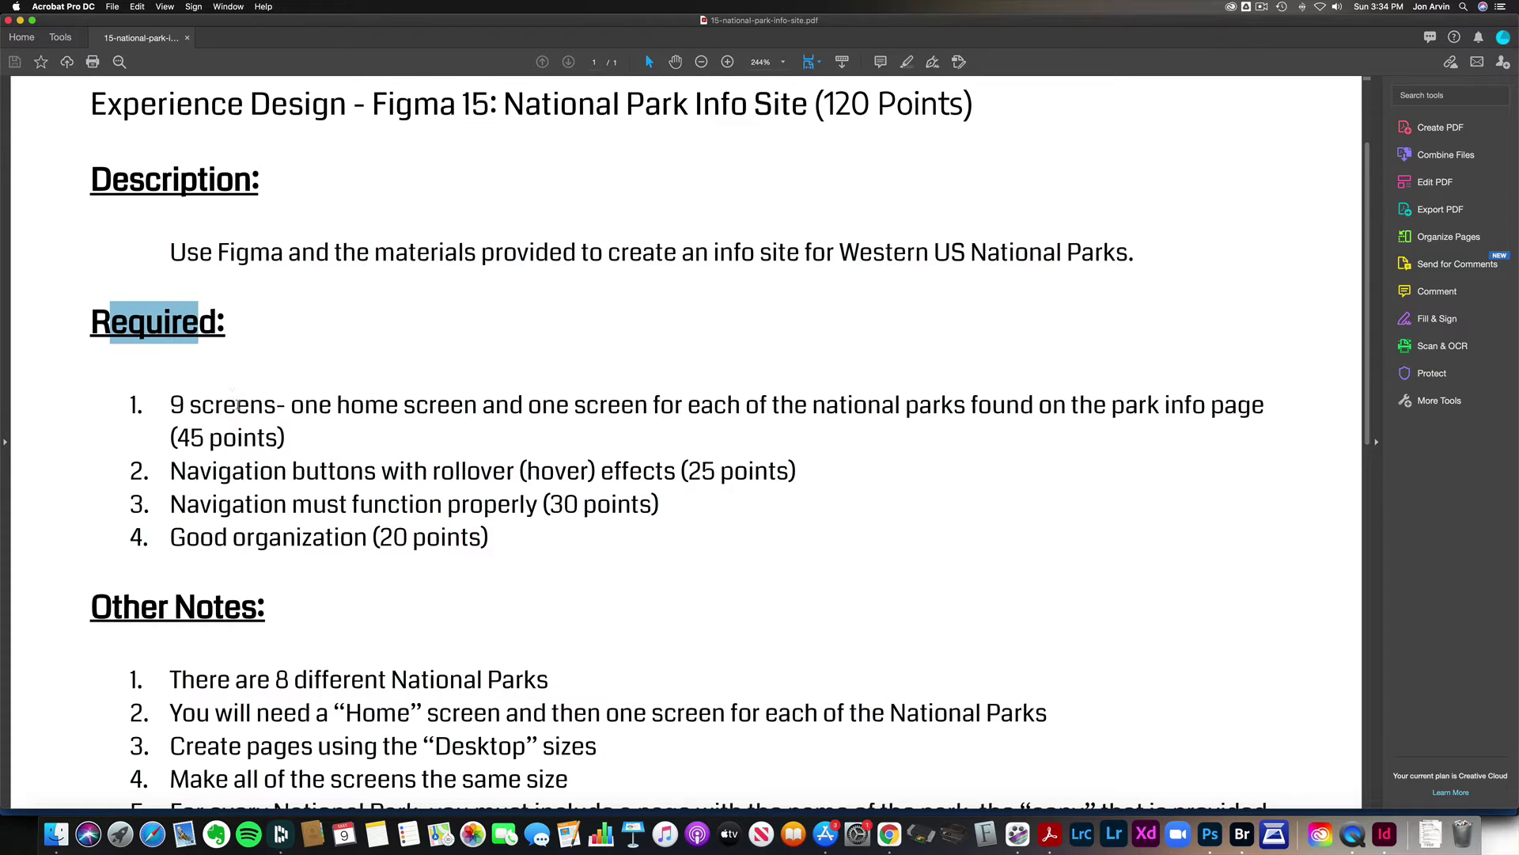
left_click_drag(284, 406, 886, 406)
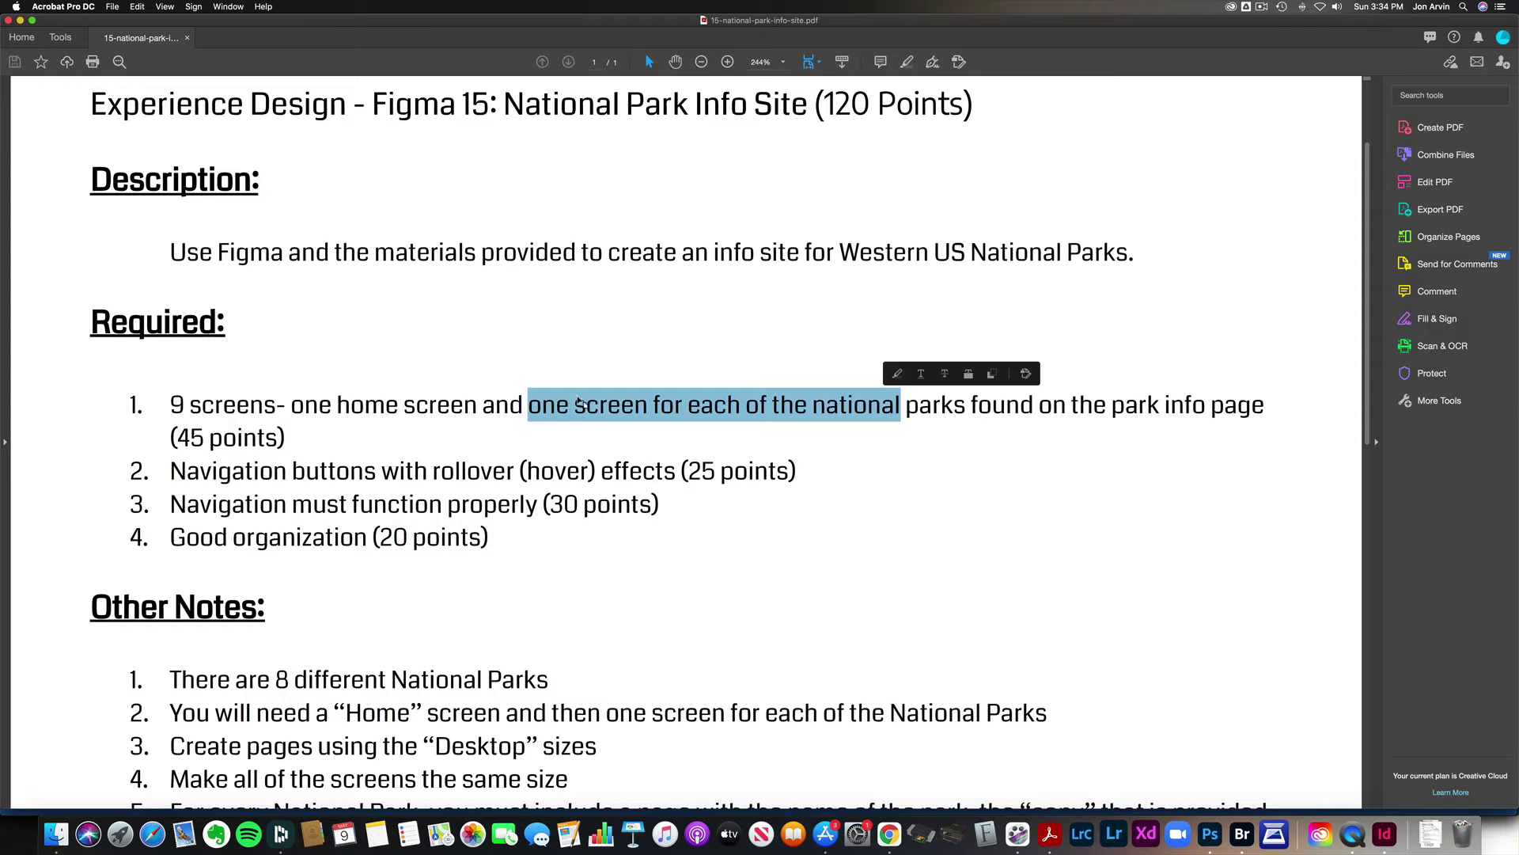
left_click_drag(170, 437, 285, 437)
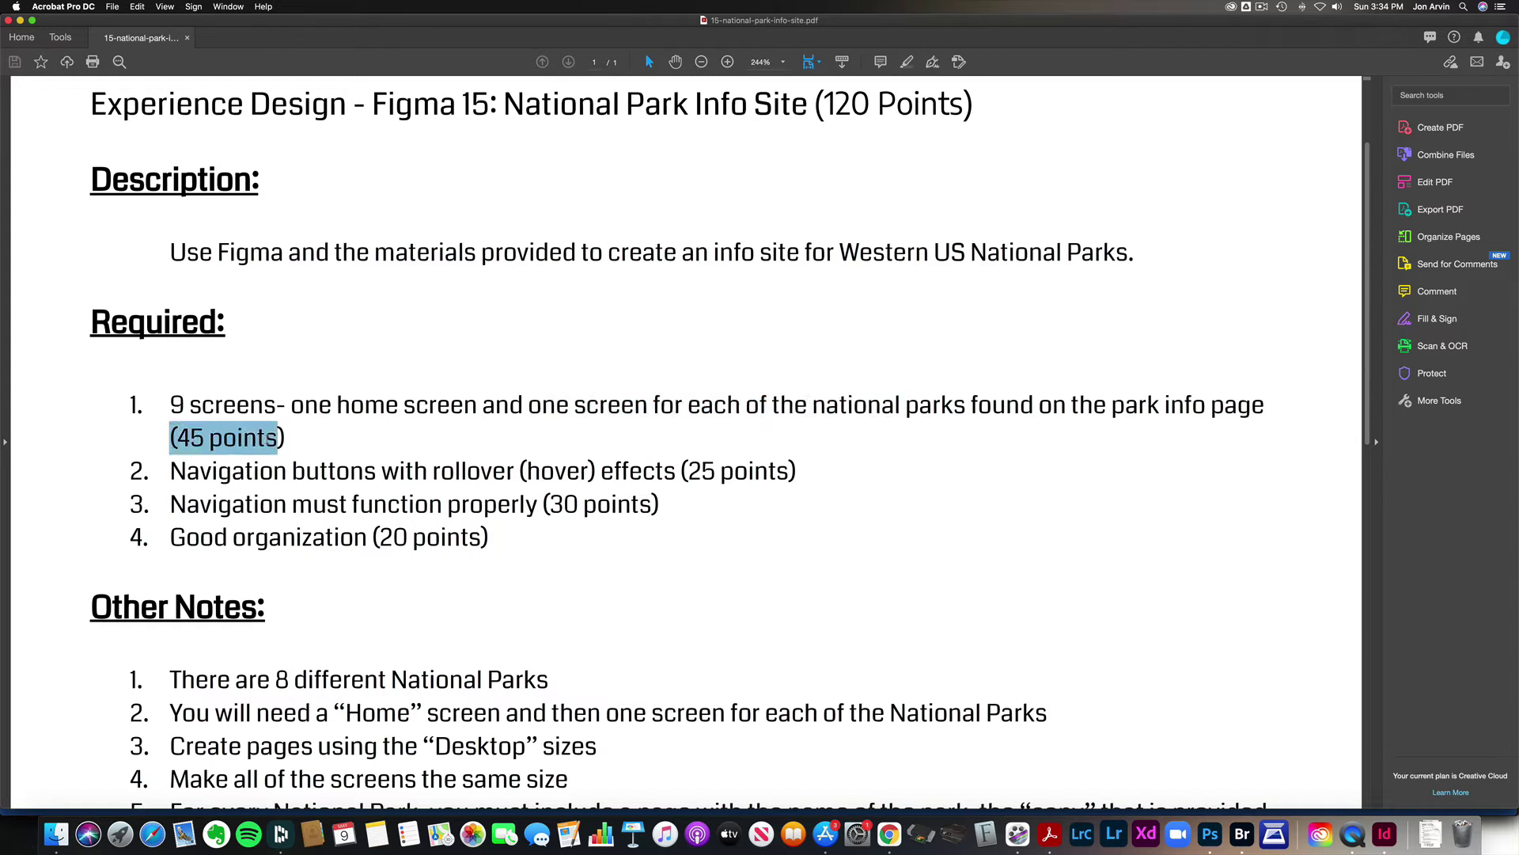
left_click_drag(201, 471, 469, 475)
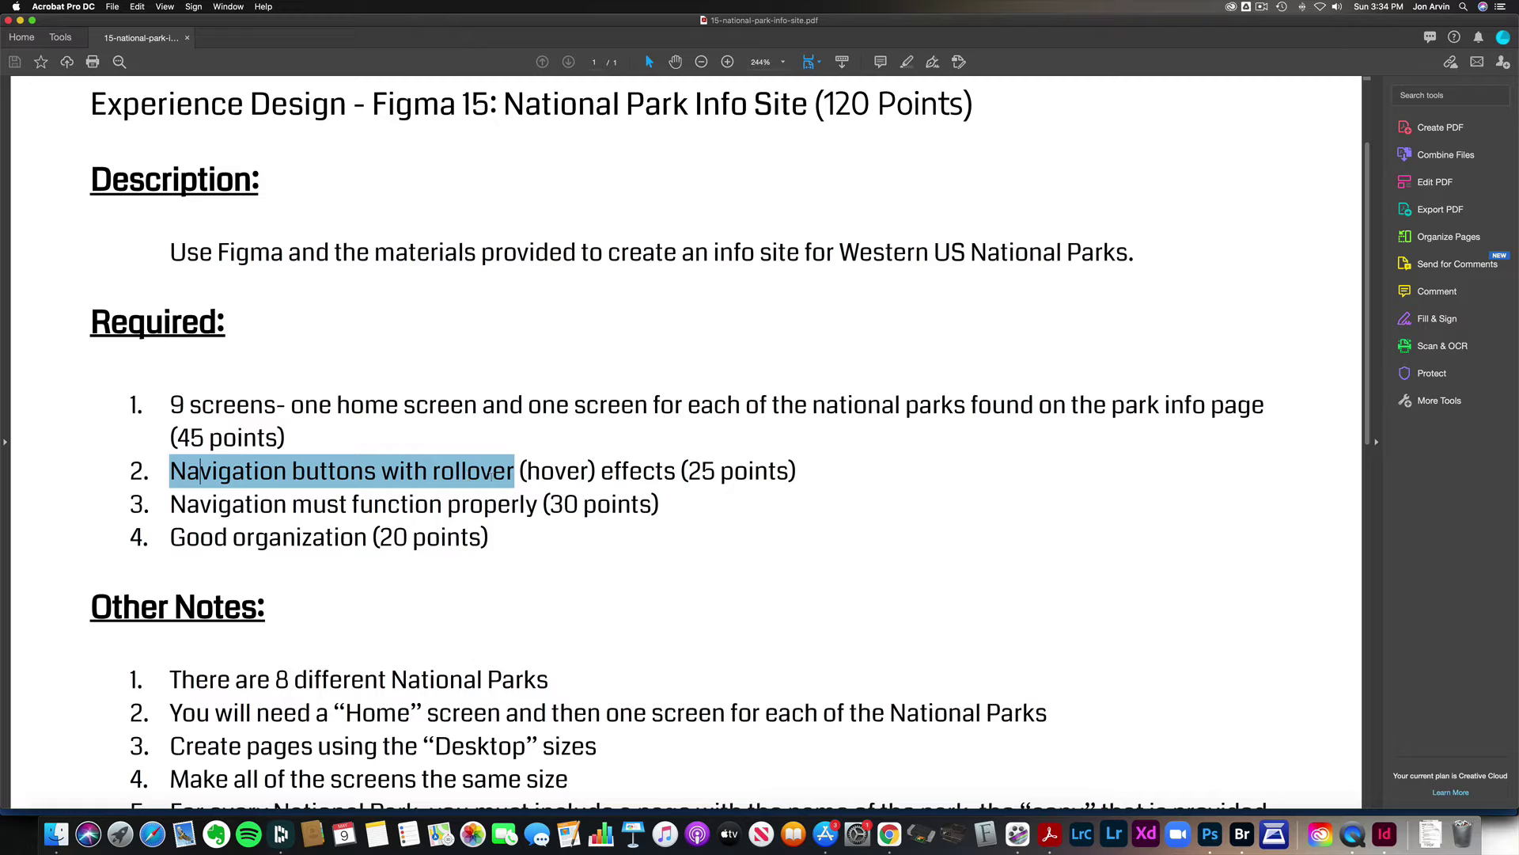
left_click(645, 481)
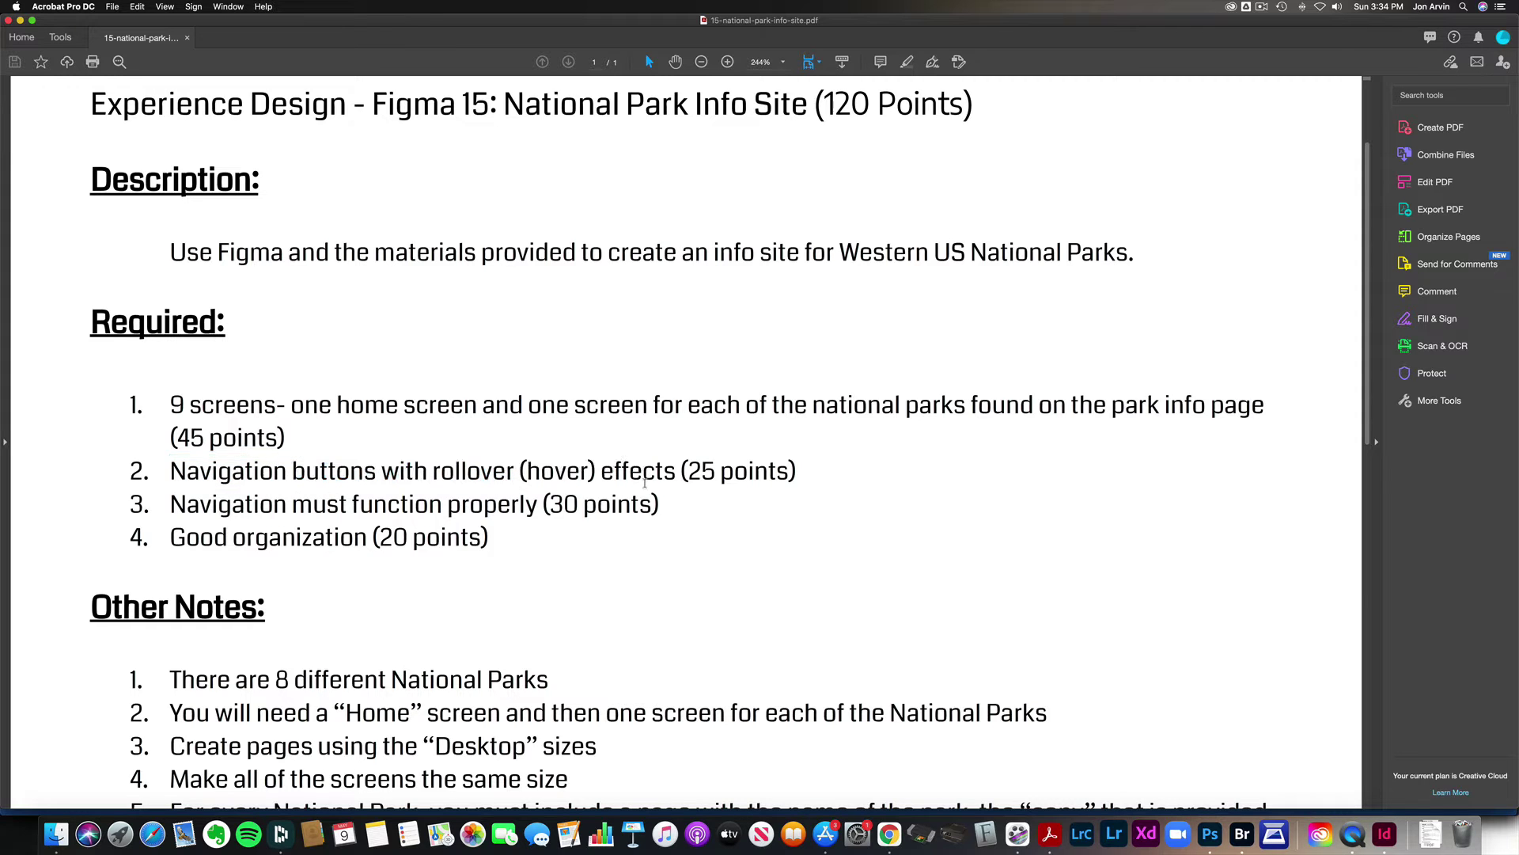
left_click_drag(676, 474, 526, 475)
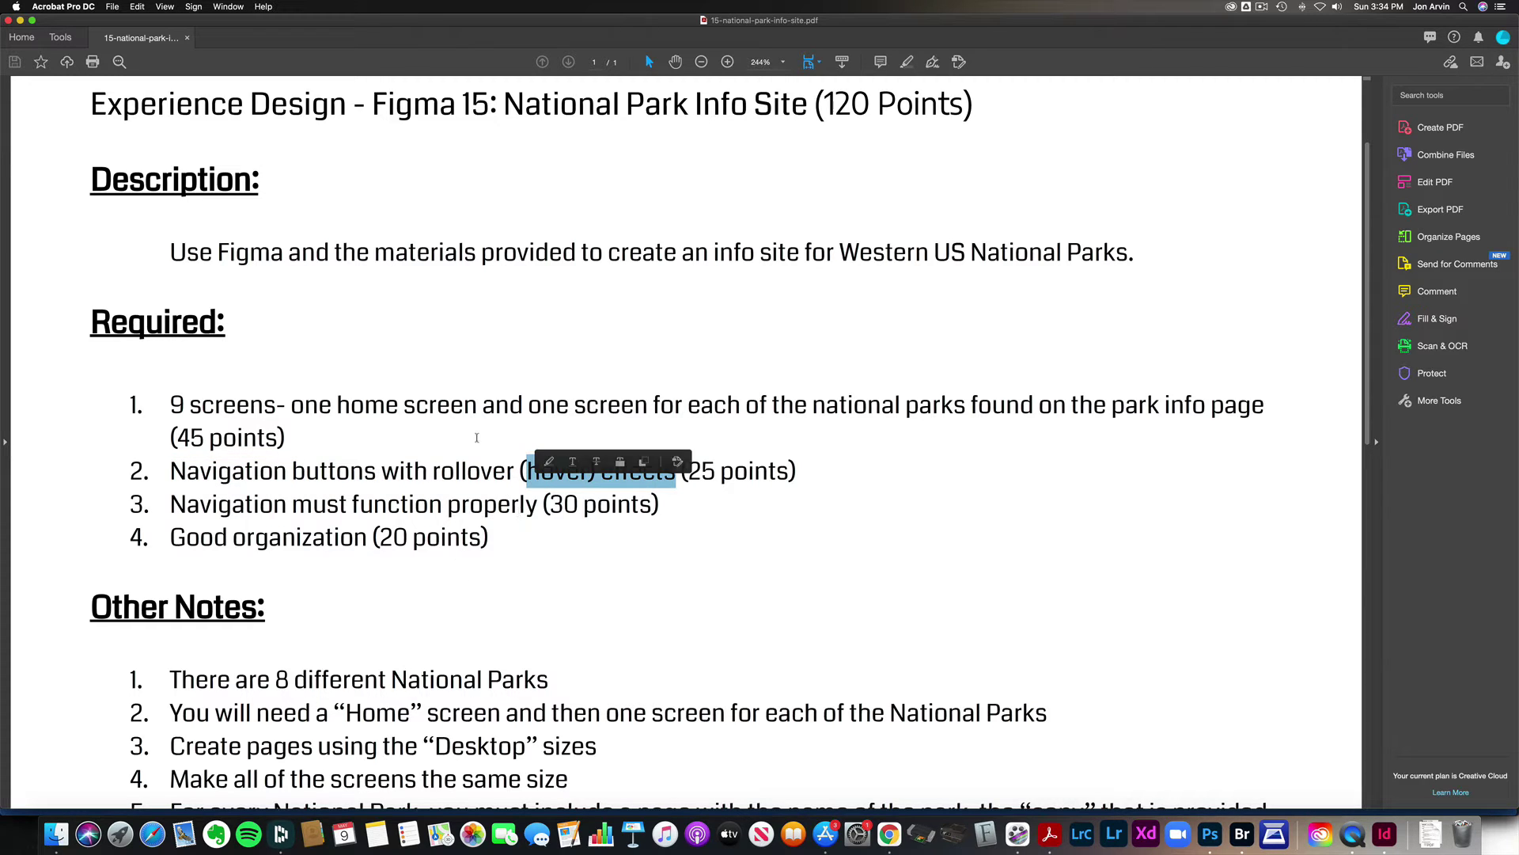
left_click(477, 438)
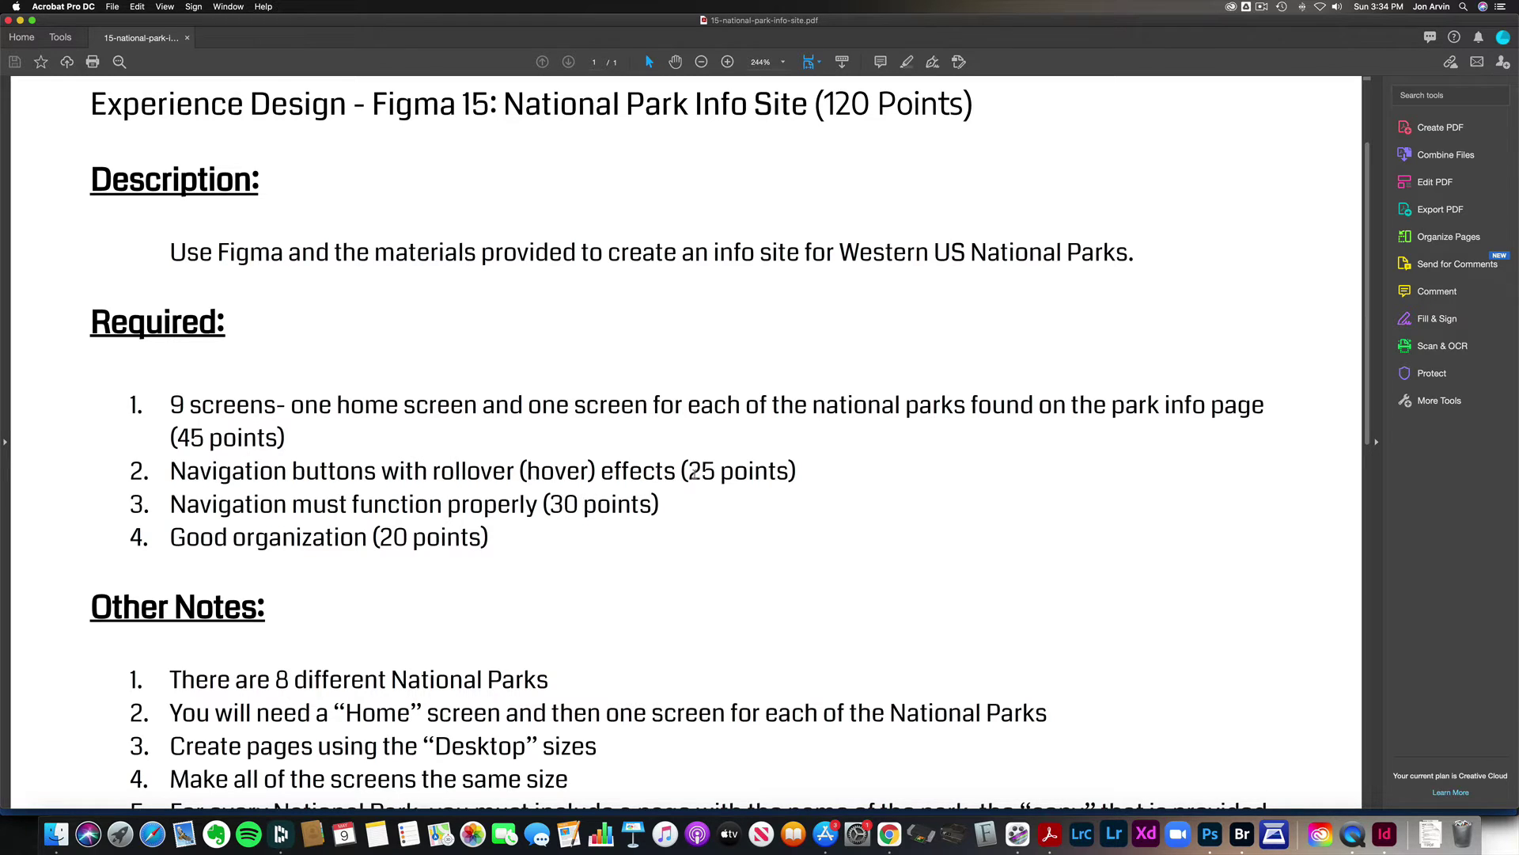
double_click(698, 473)
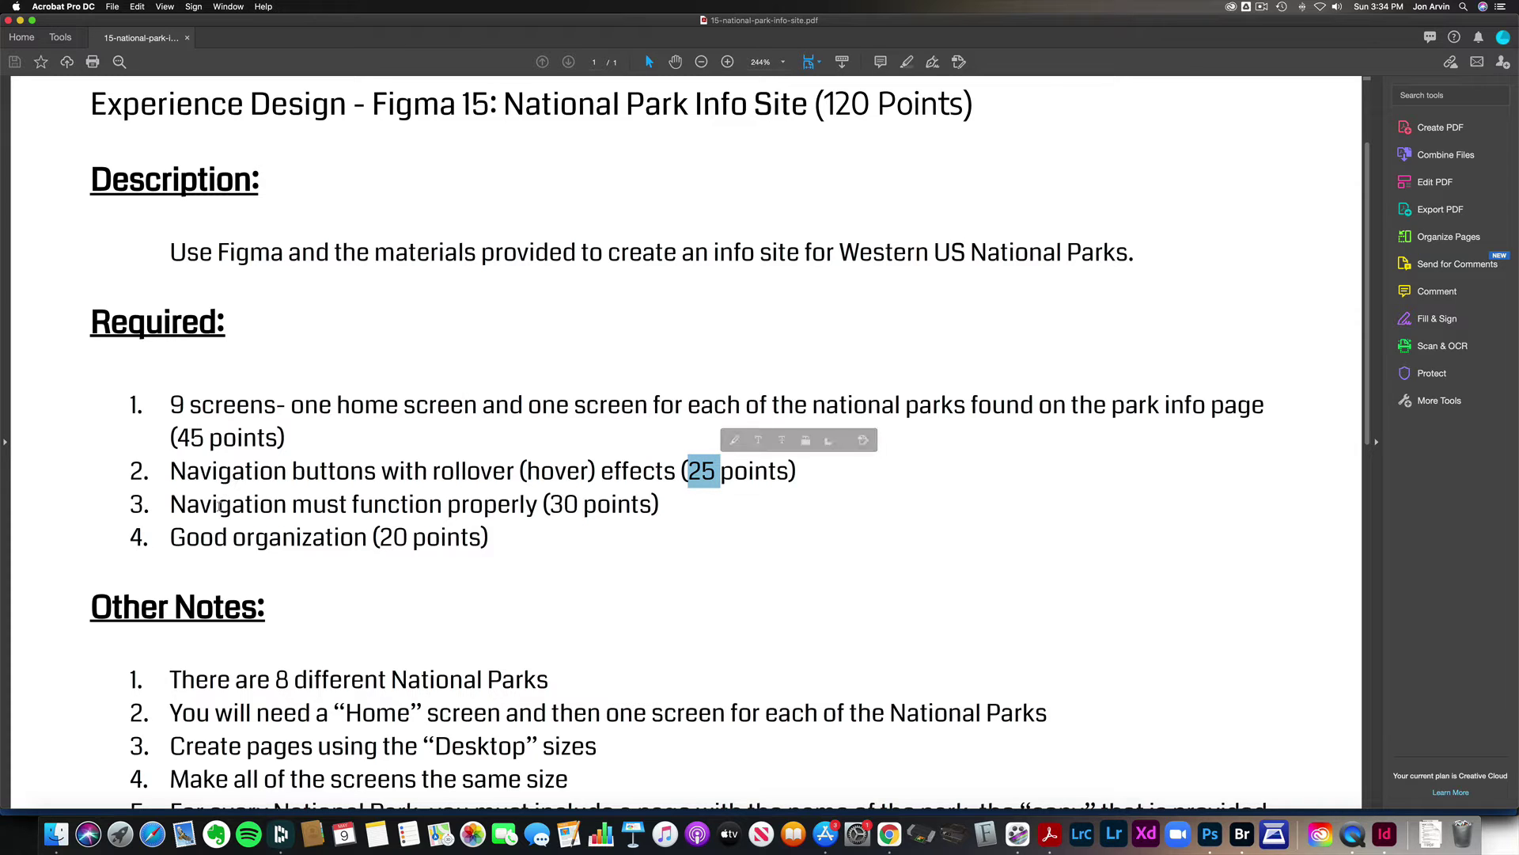
left_click_drag(200, 507, 466, 511)
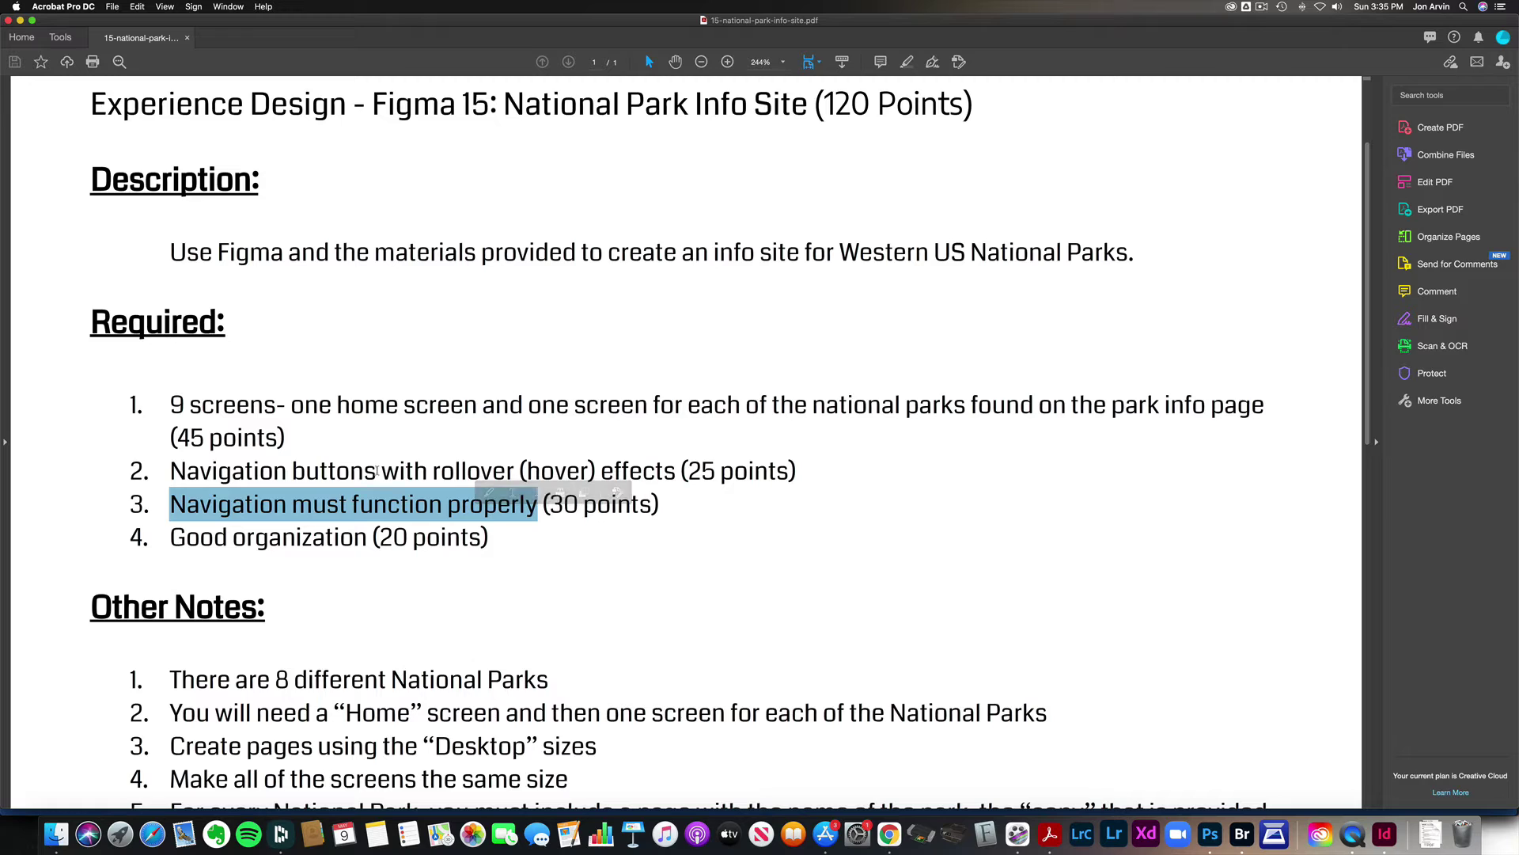
double_click(378, 471)
left_click_drag(377, 470, 395, 473)
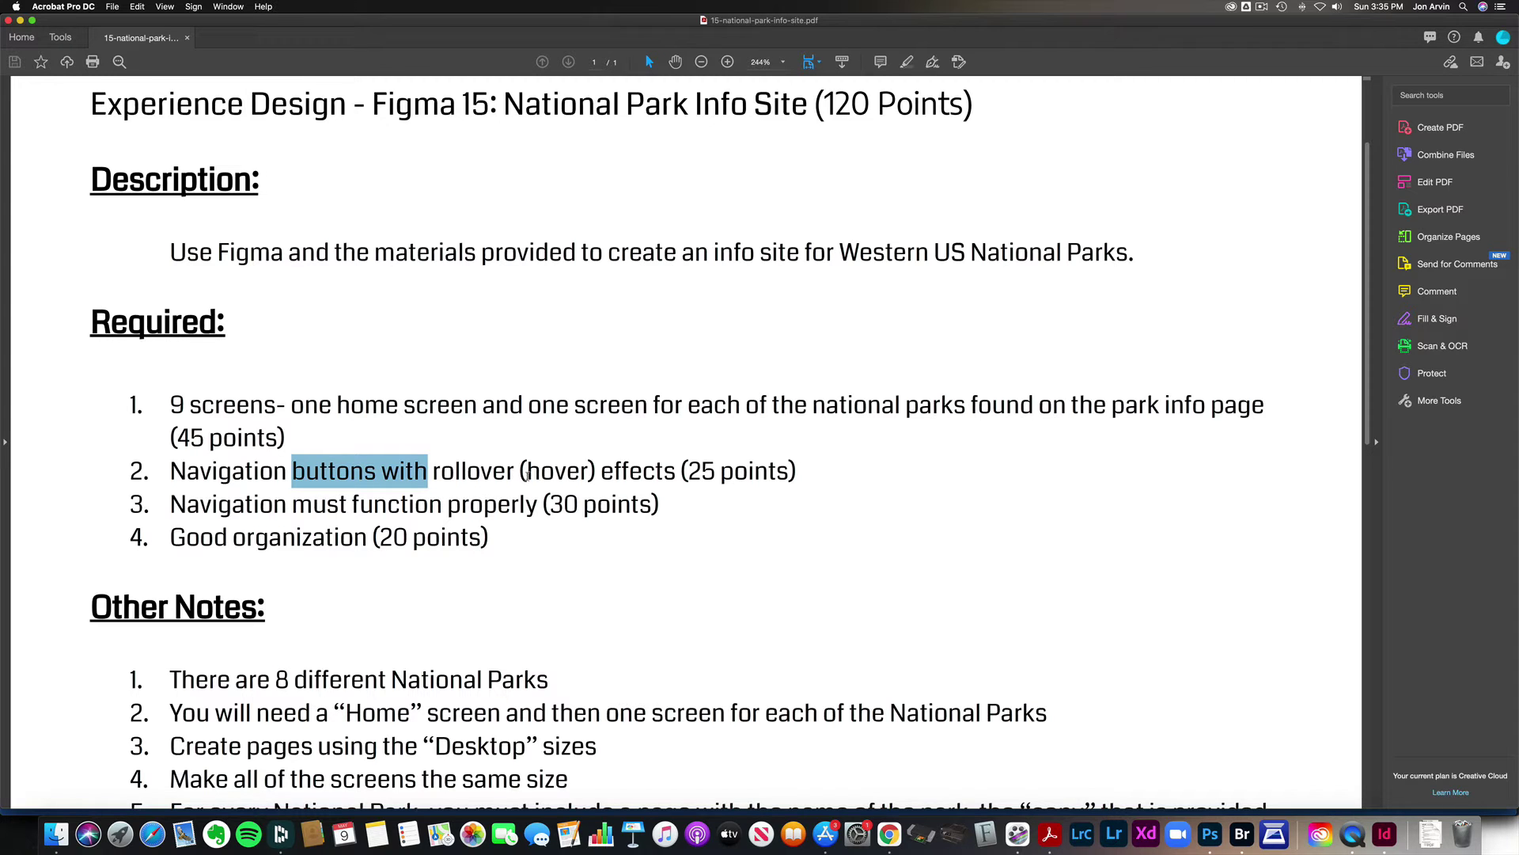
left_click_drag(457, 506, 527, 506)
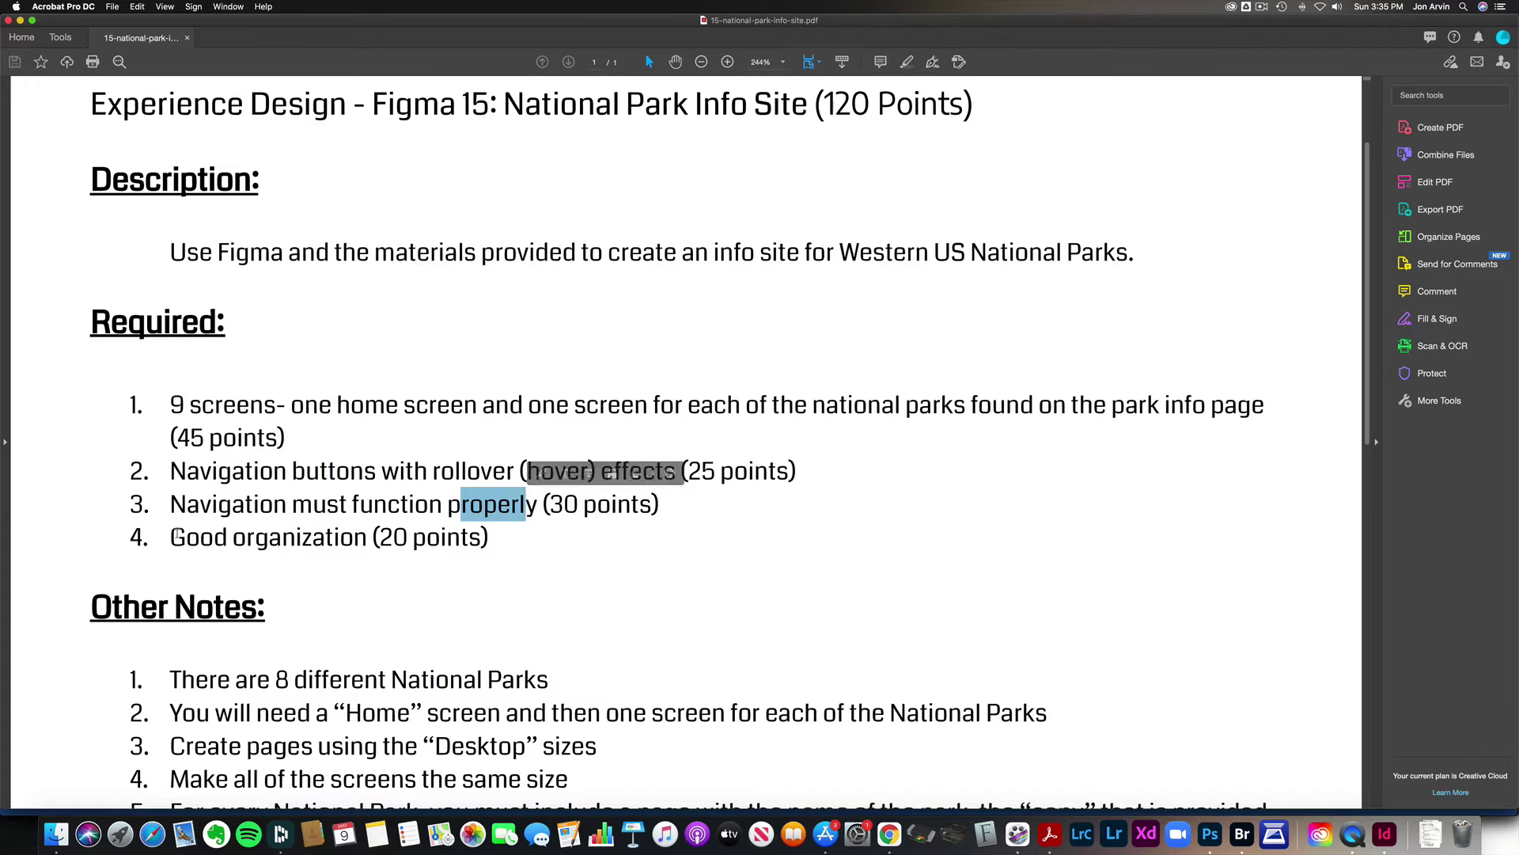
left_click_drag(172, 538, 324, 542)
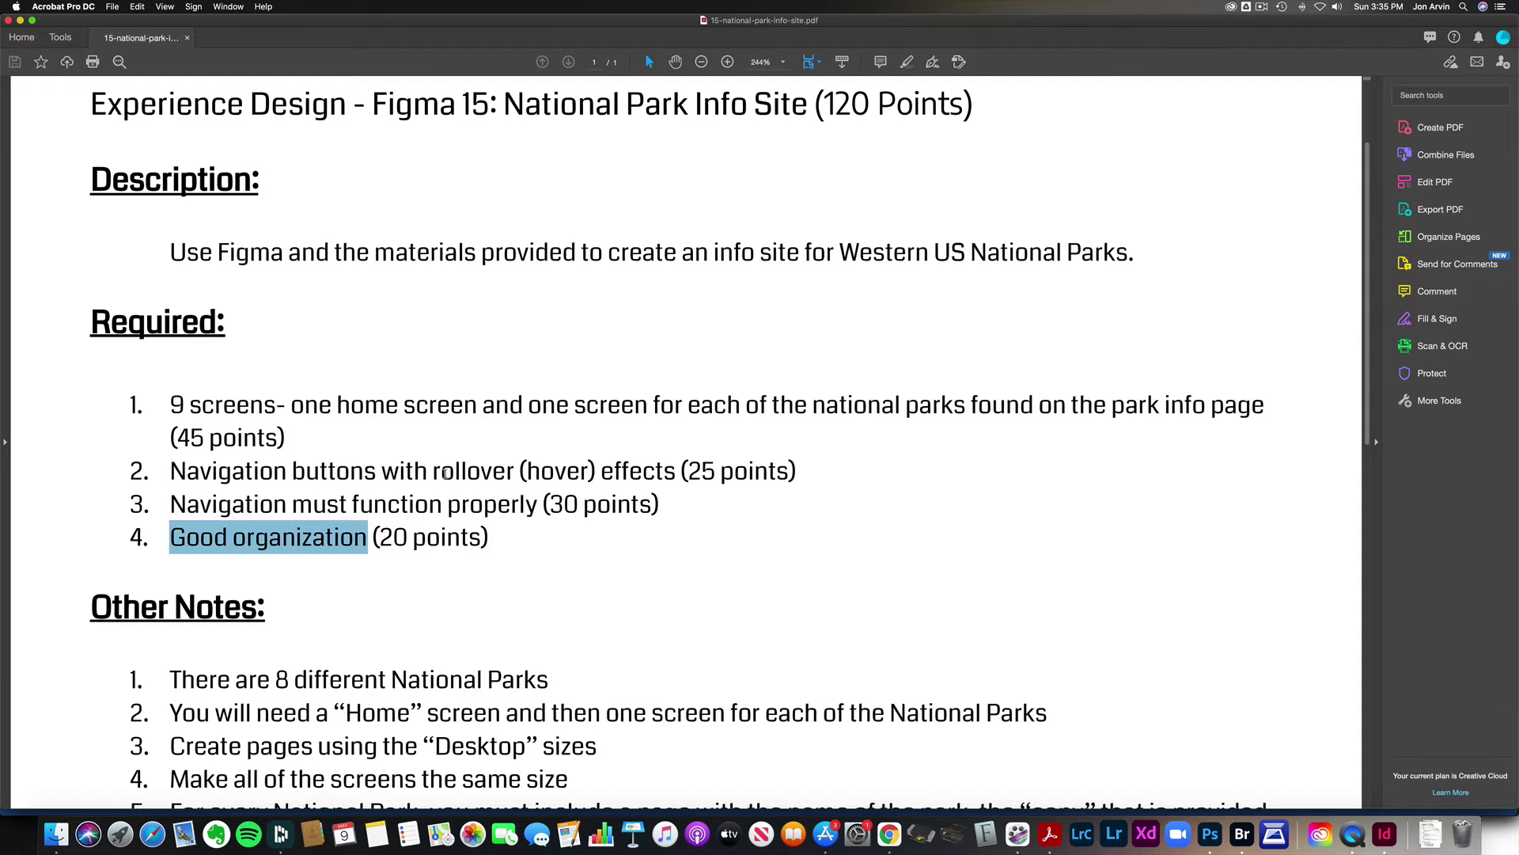
scroll(445, 473, "down", 5)
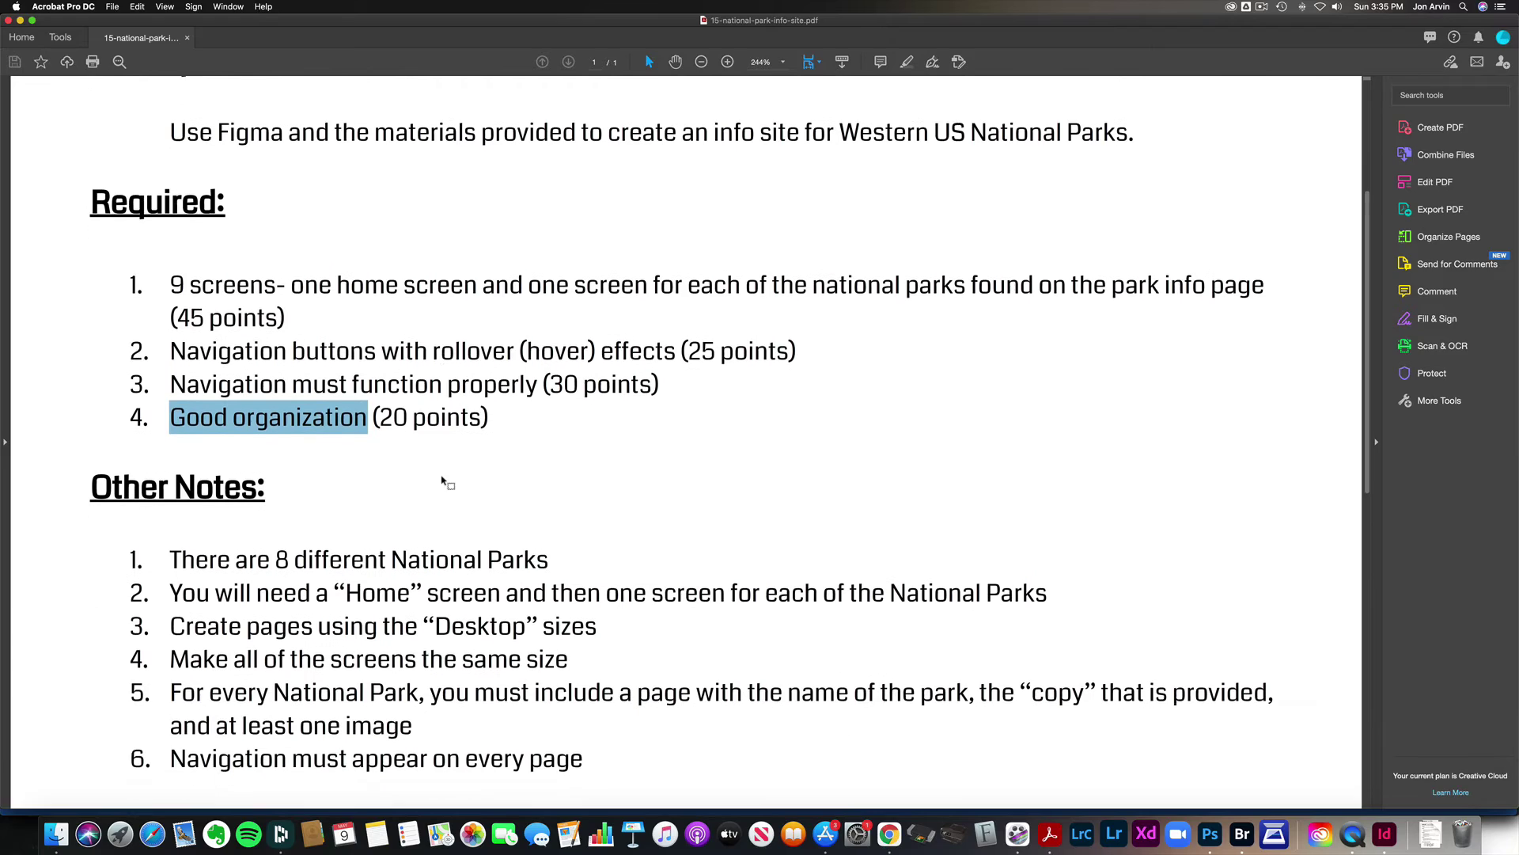
left_click_drag(236, 436, 387, 436)
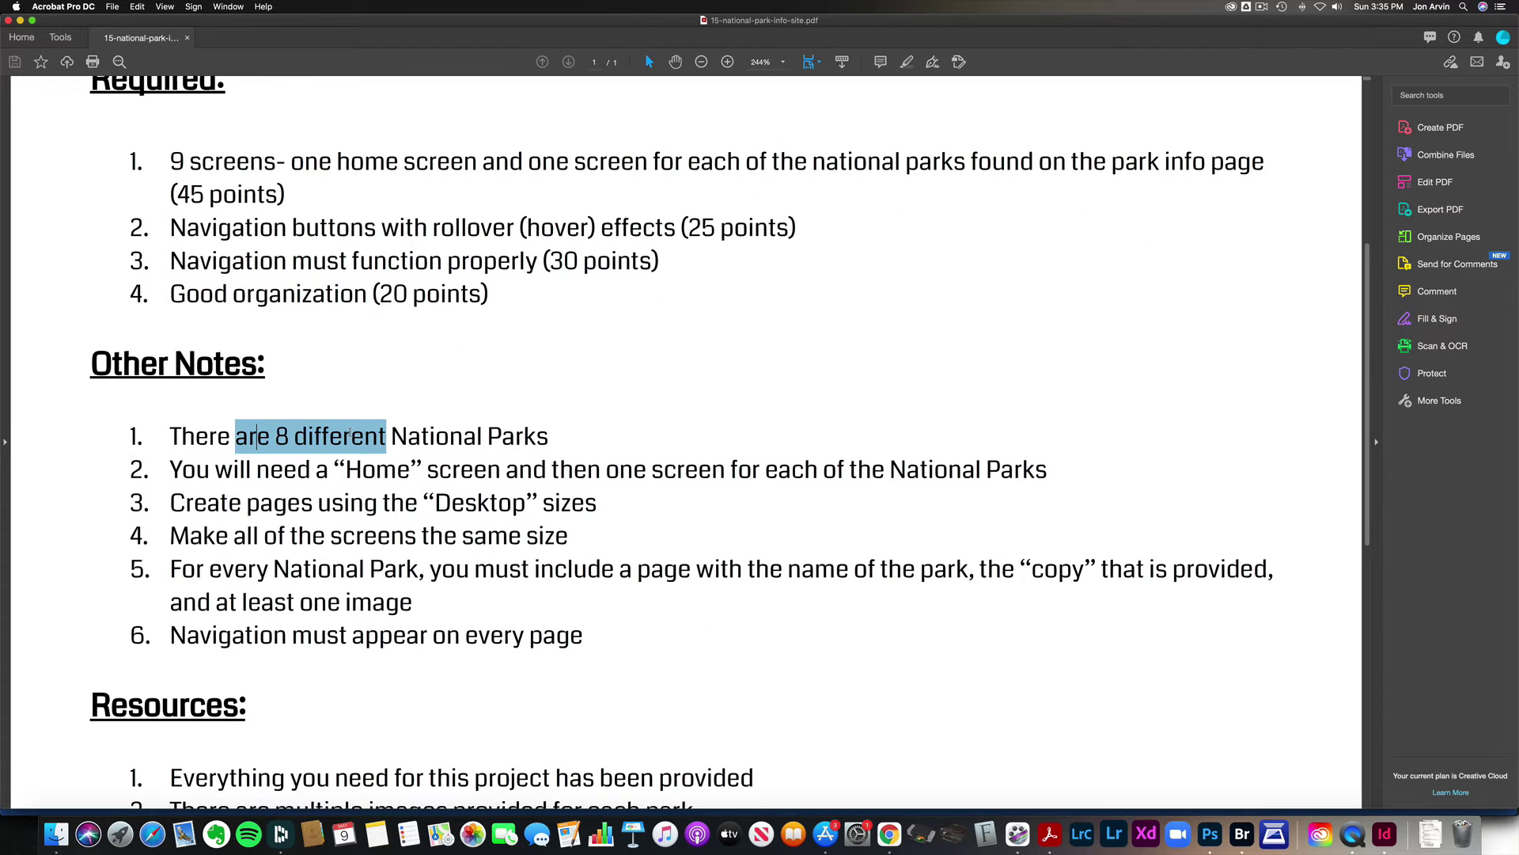
left_click(310, 474)
left_click_drag(257, 469, 500, 471)
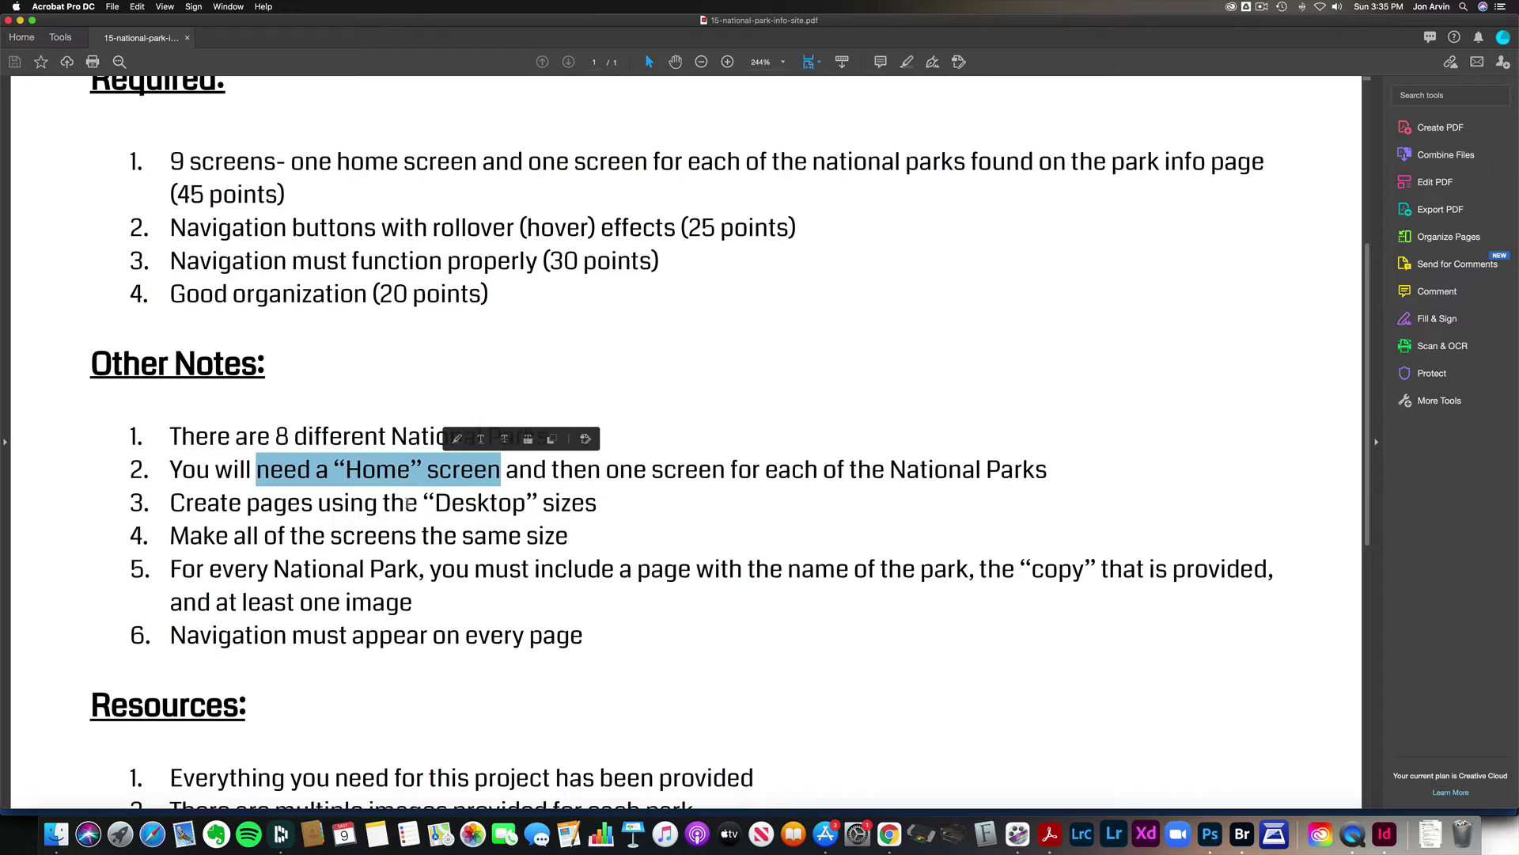
left_click(393, 503)
left_click_drag(391, 503, 537, 503)
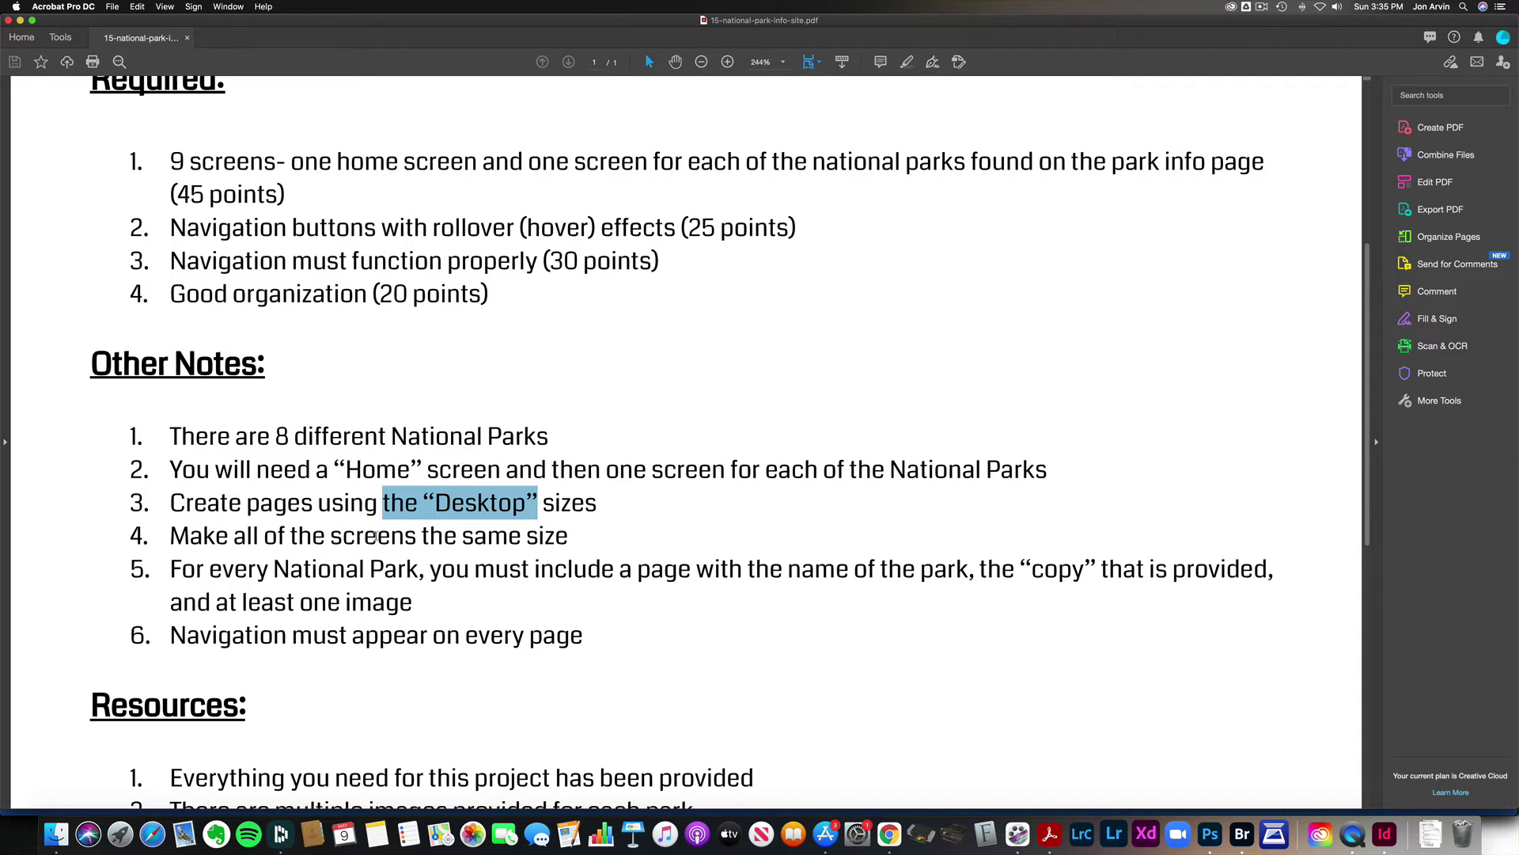
left_click_drag(251, 541, 457, 538)
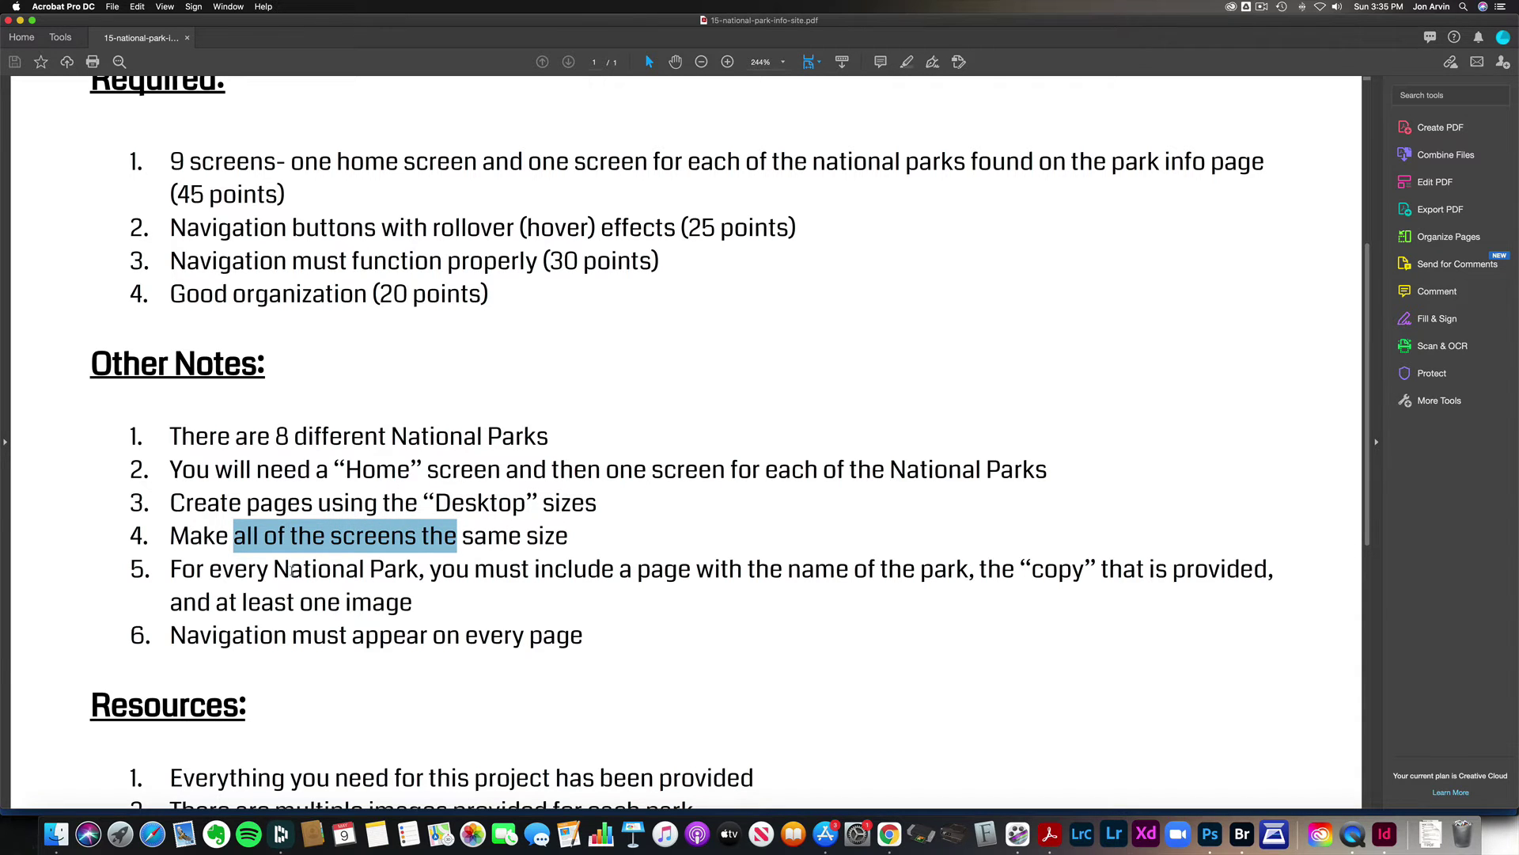
left_click_drag(274, 570, 420, 569)
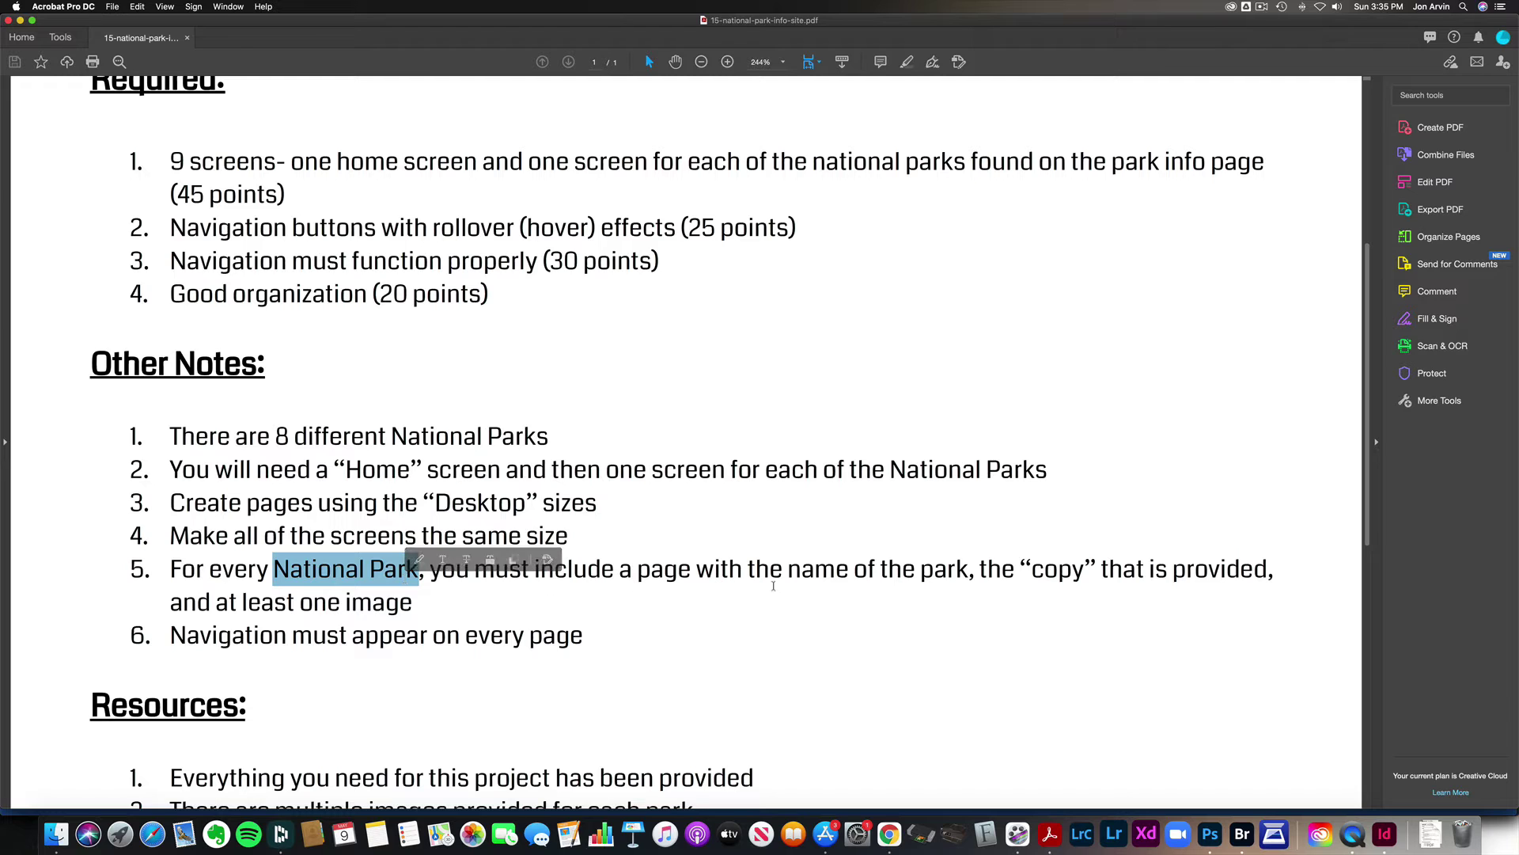
left_click_drag(749, 570, 850, 570)
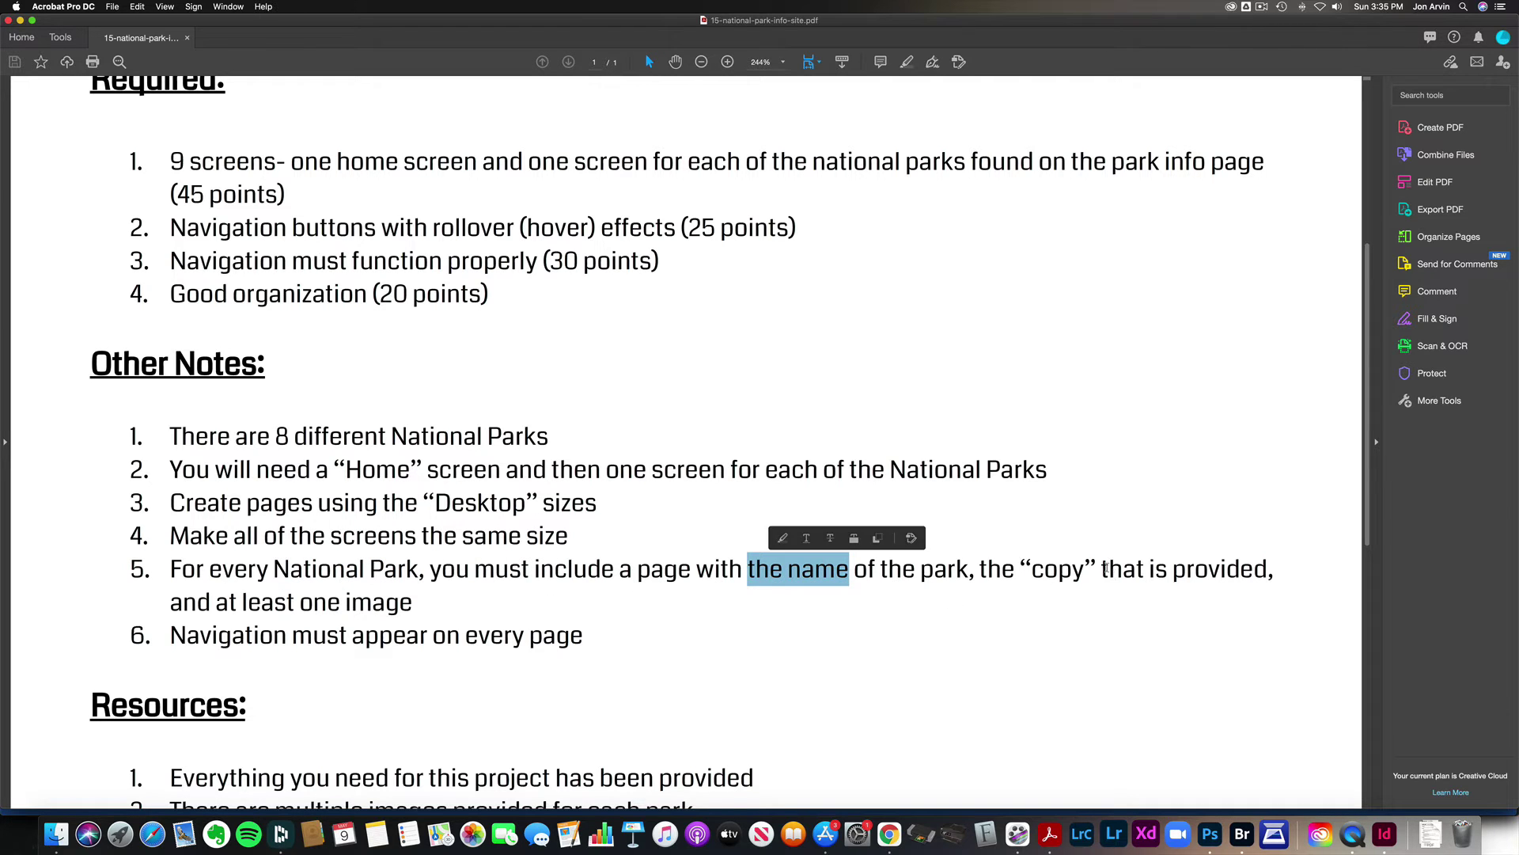
left_click_drag(1145, 570, 980, 570)
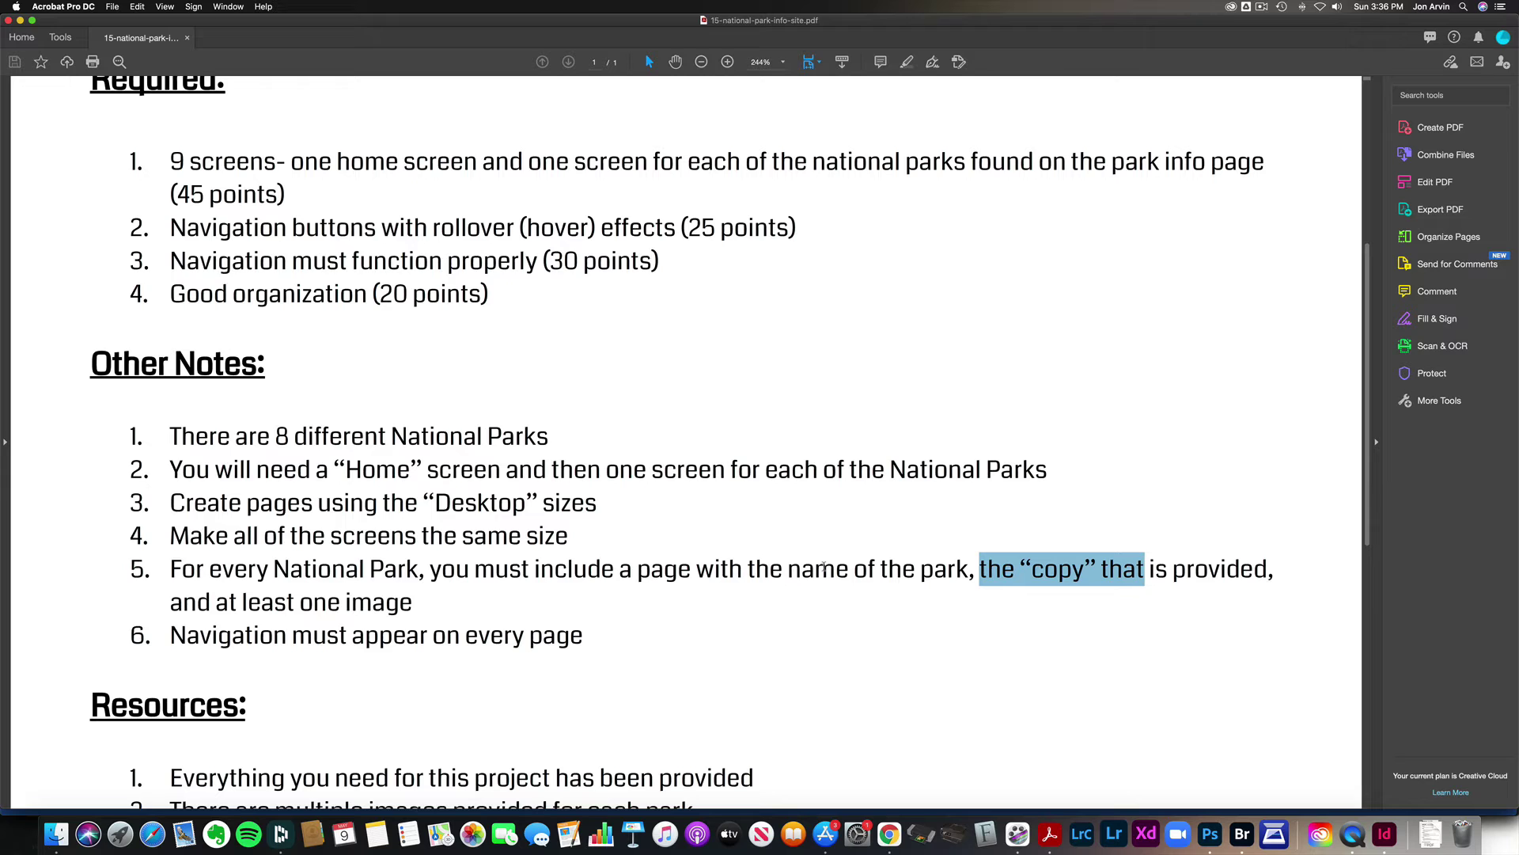
left_click_drag(401, 607, 217, 604)
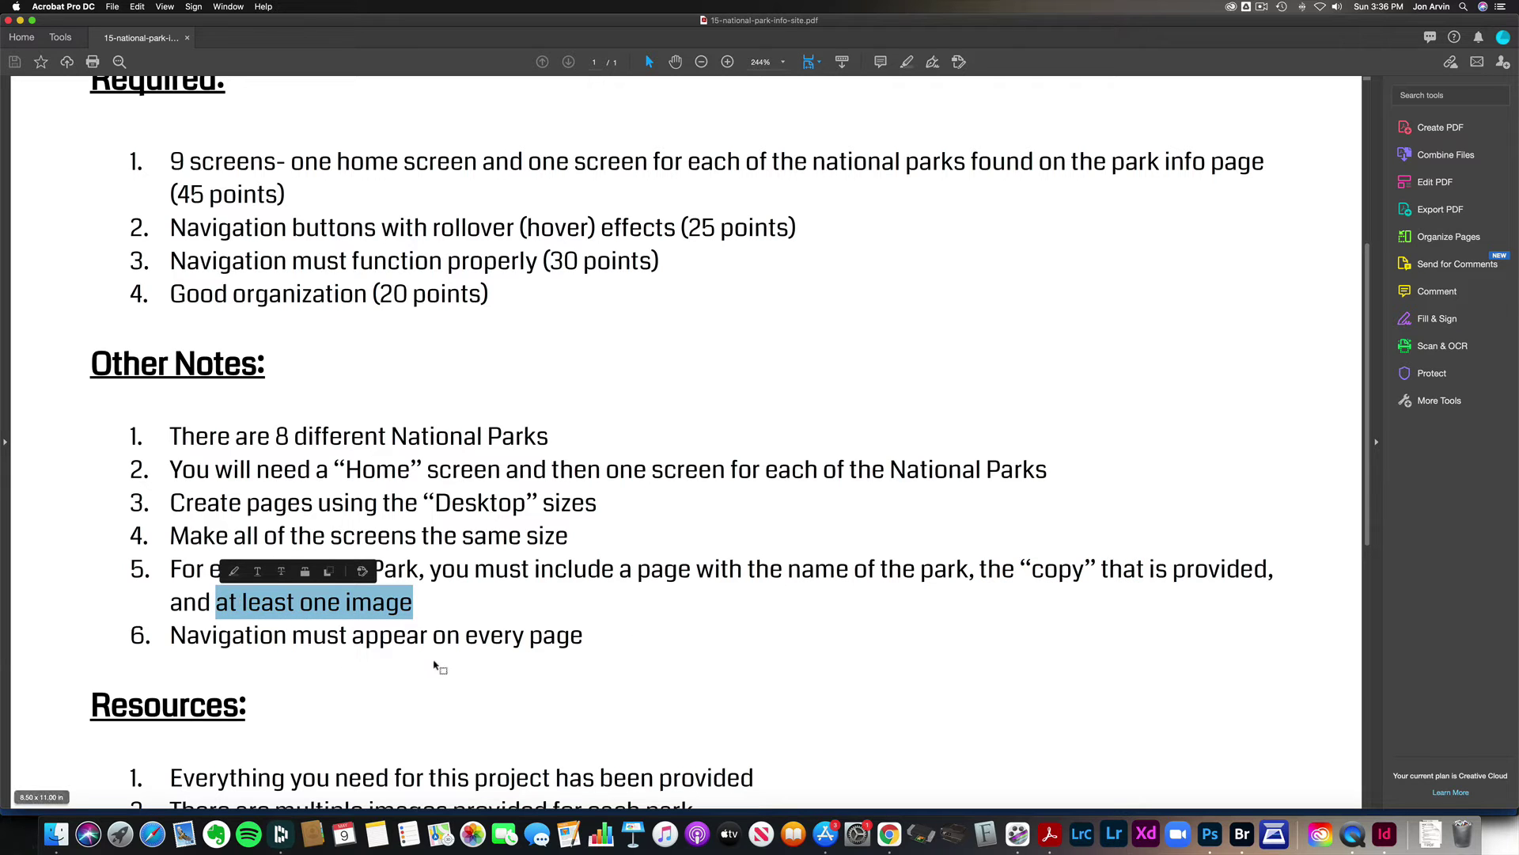
left_click_drag(460, 636, 248, 638)
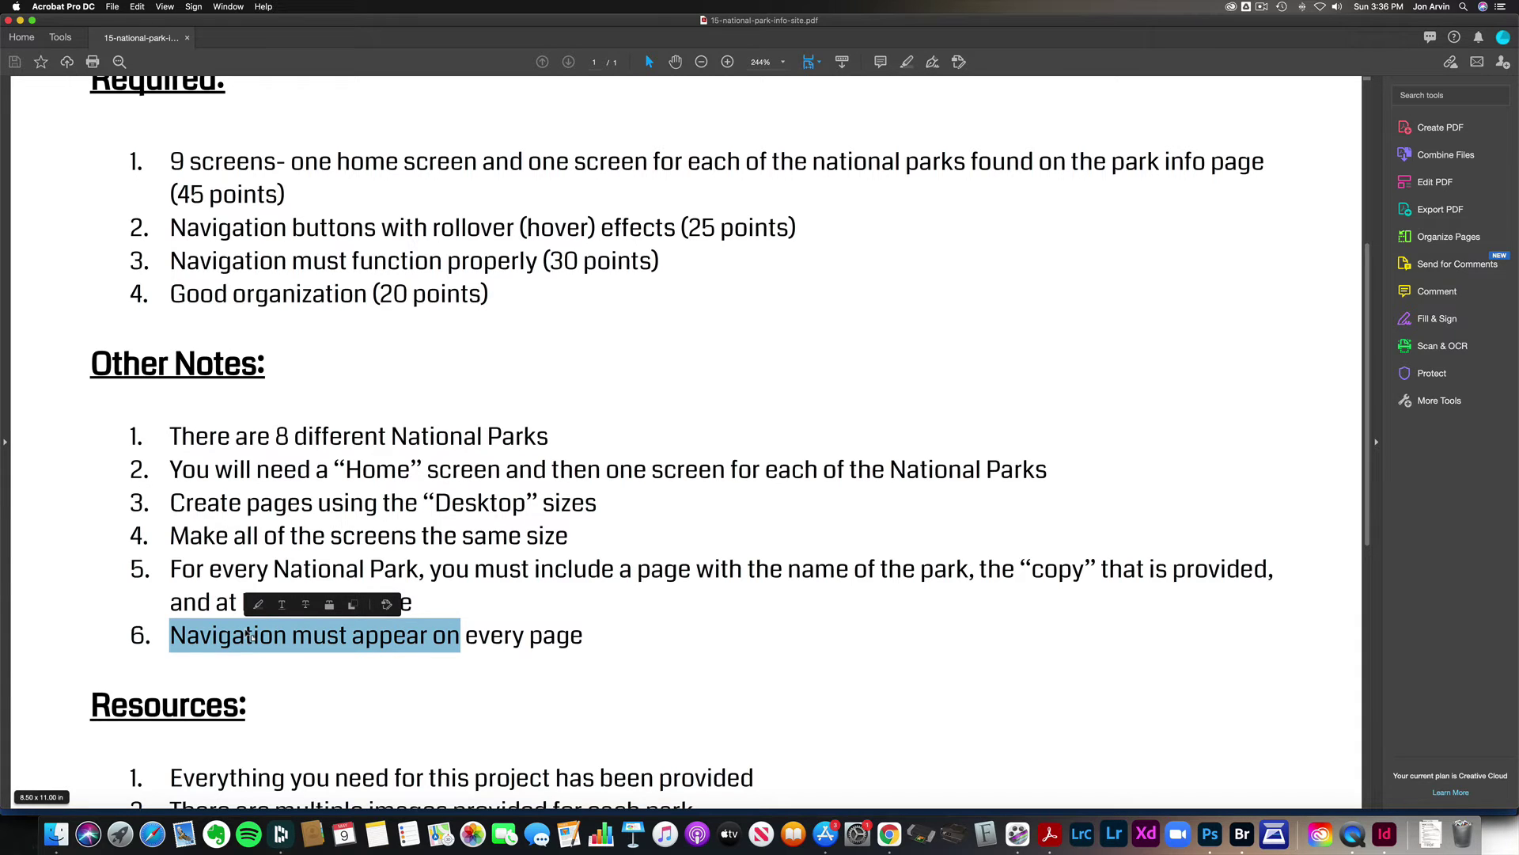
Highlight the Resources notes: everything provided, multiple images per park, and the park info page.
scroll(345, 600, "down", 4)
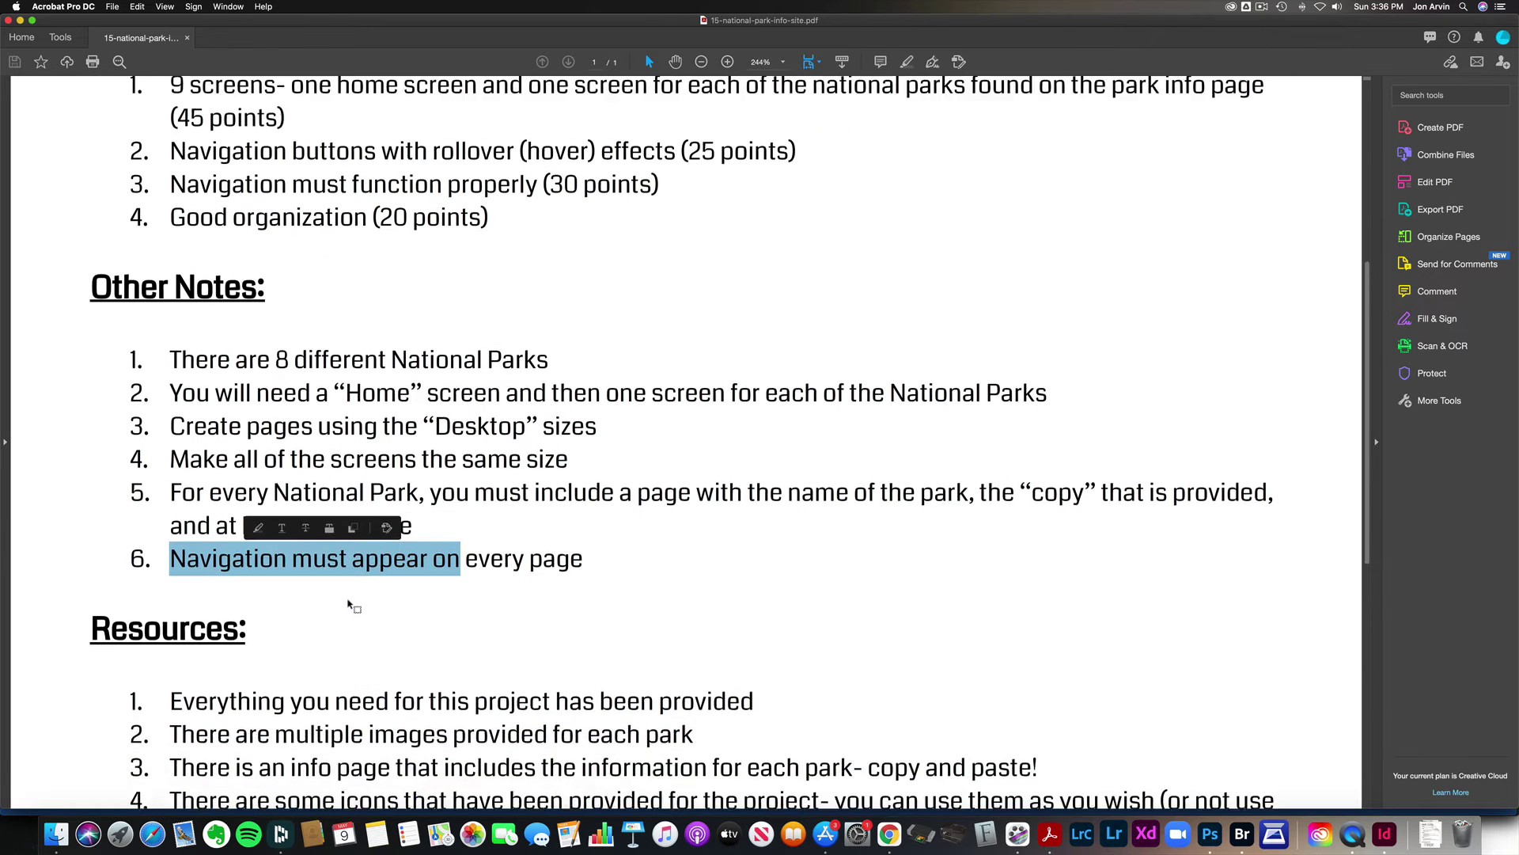
scroll(345, 600, "down", 6)
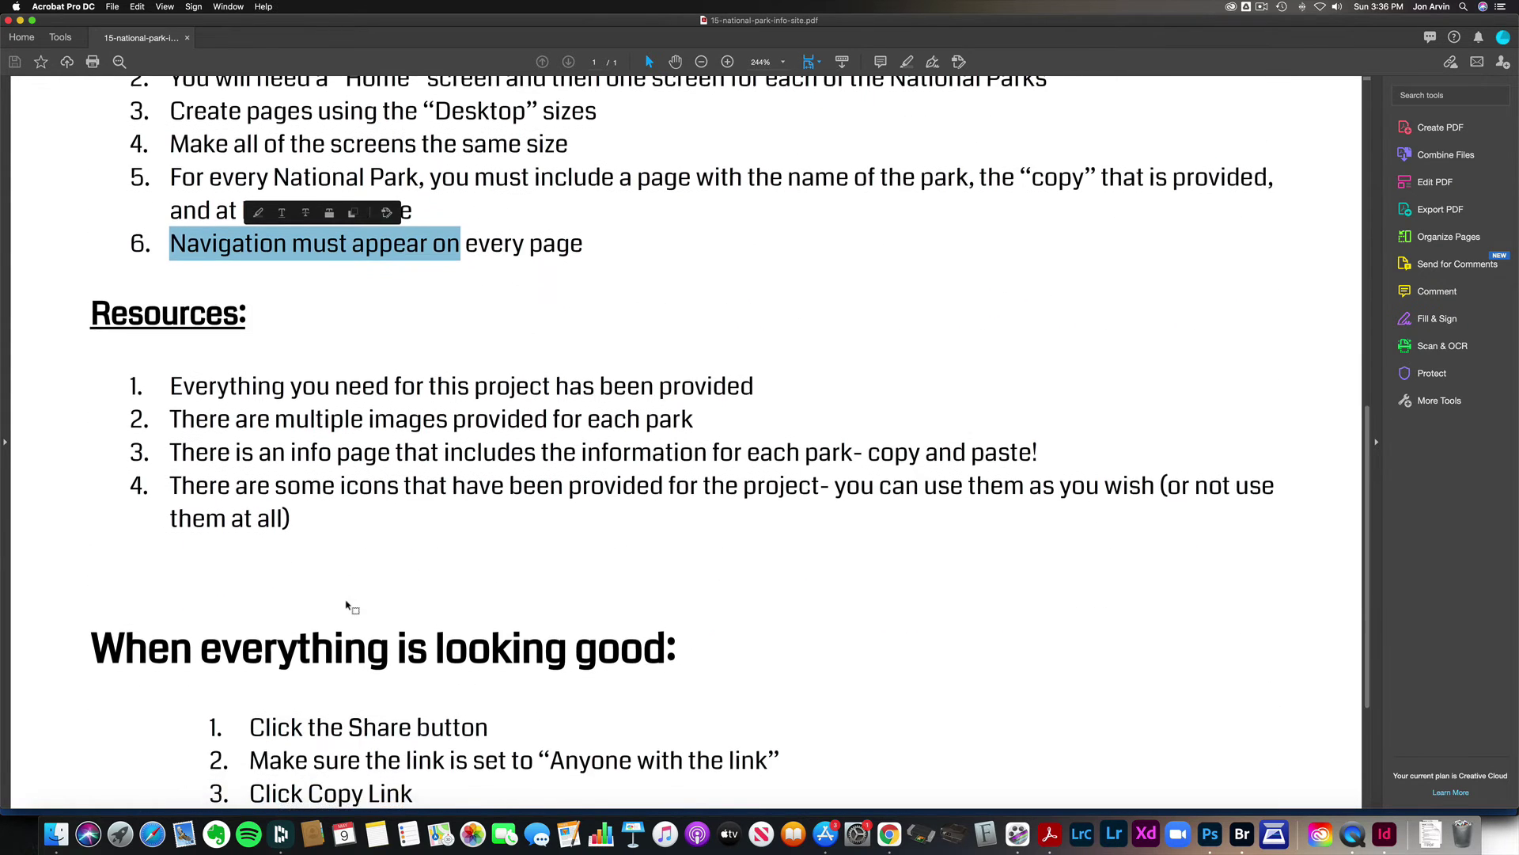
left_click_drag(170, 342, 751, 335)
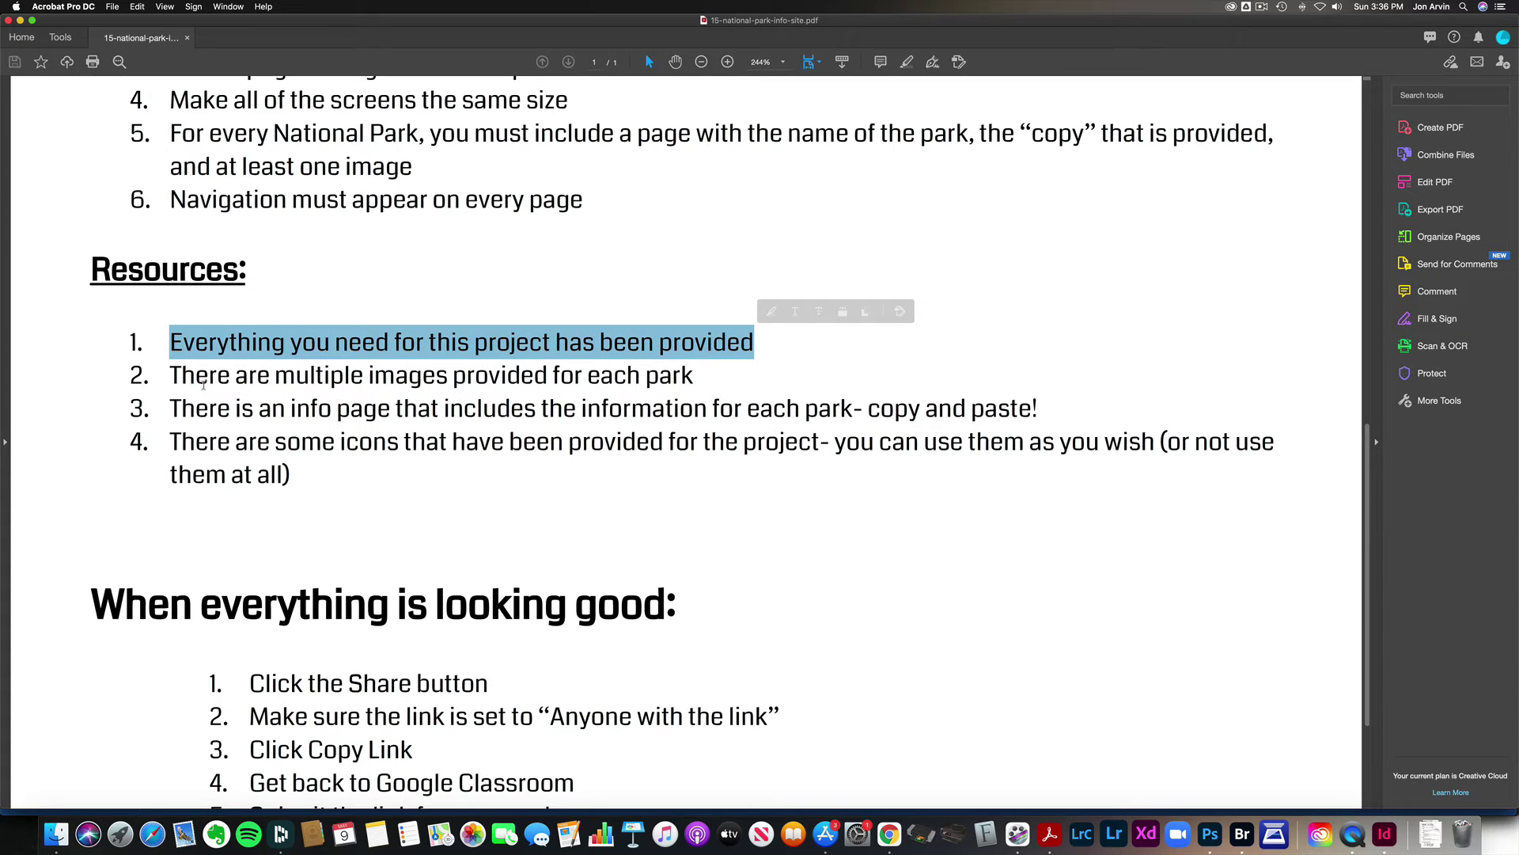
left_click_drag(170, 375, 701, 373)
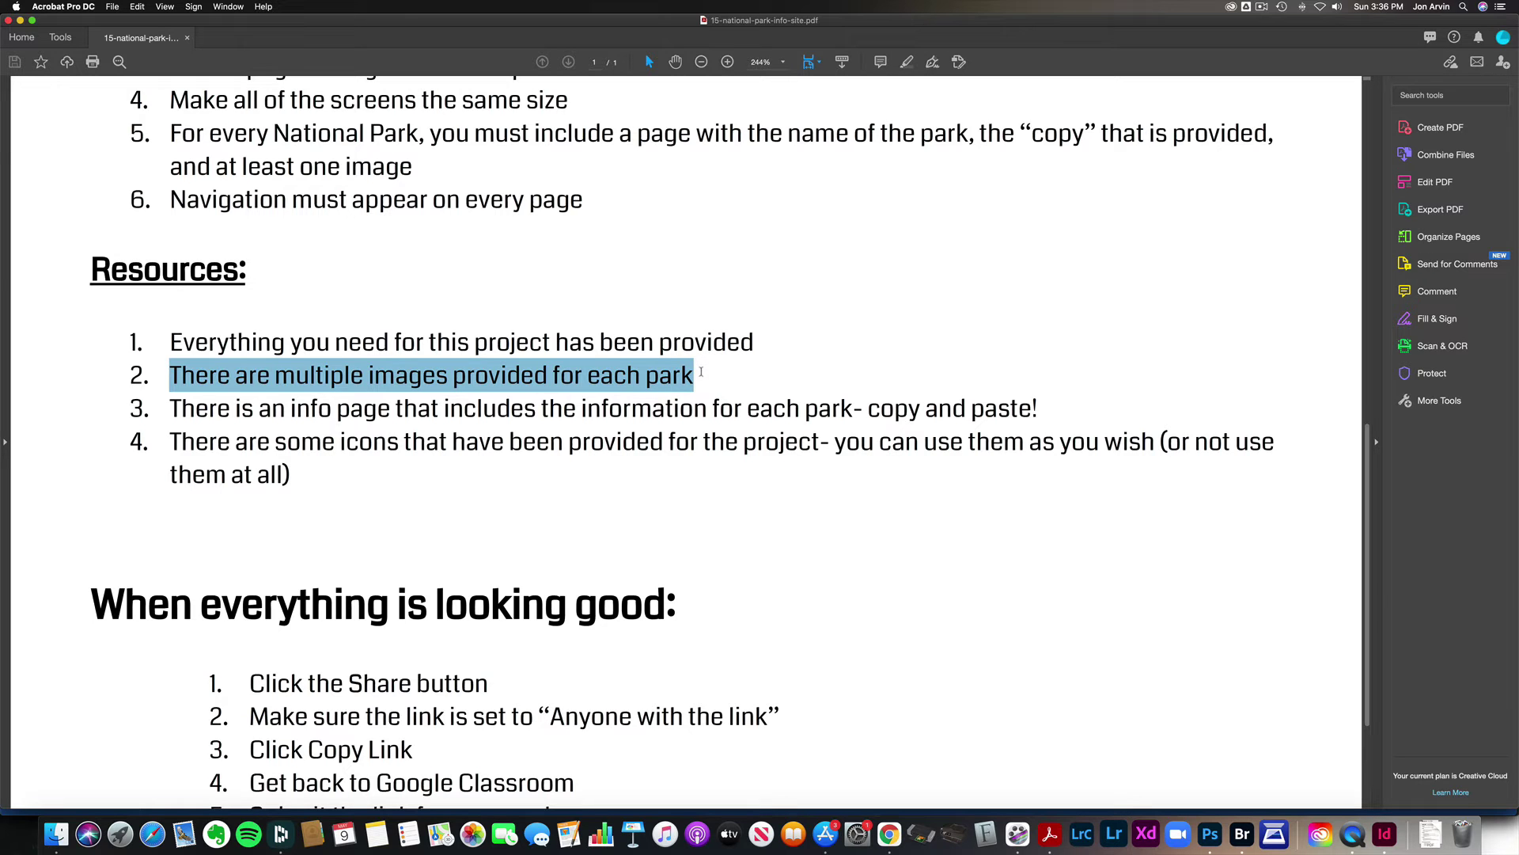
left_click_drag(255, 409, 825, 410)
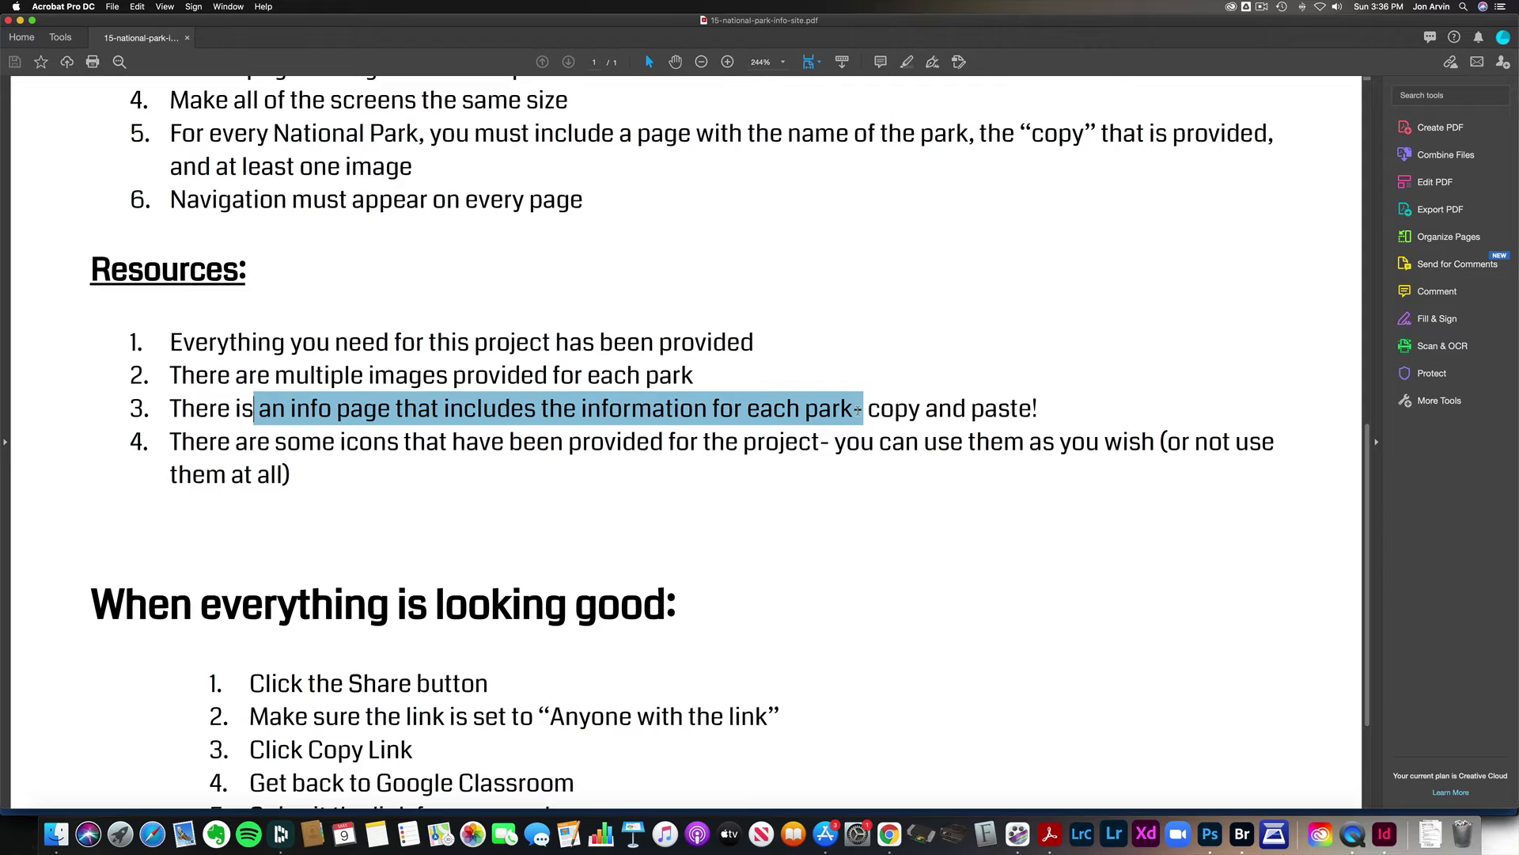
left_click_drag(859, 409, 1033, 410)
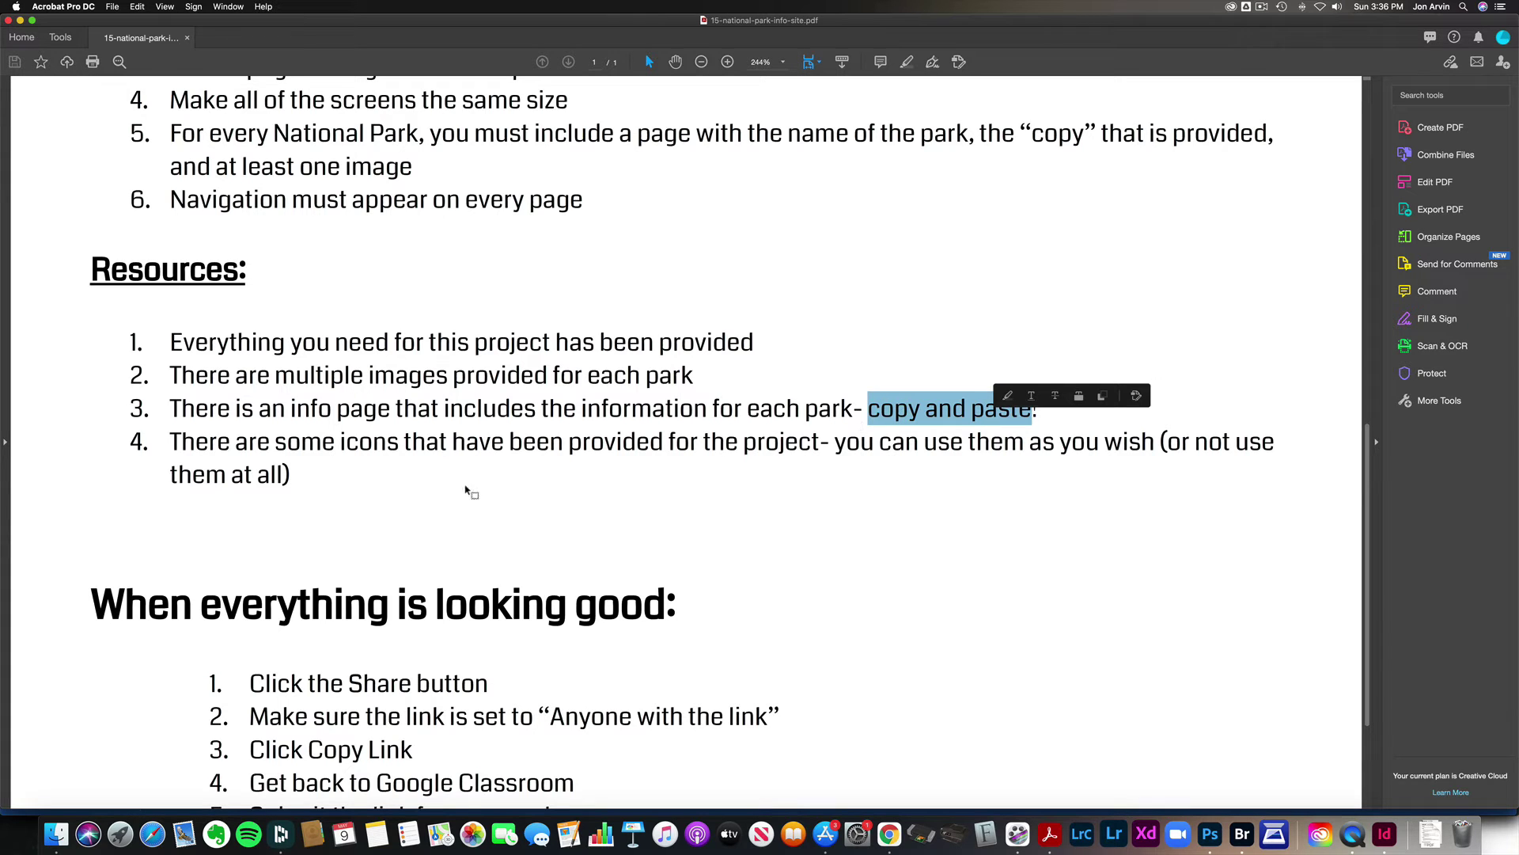
Highlight the optional provided-icons note, then return to the Figma prototype in Chrome.
left_click_drag(266, 444, 630, 450)
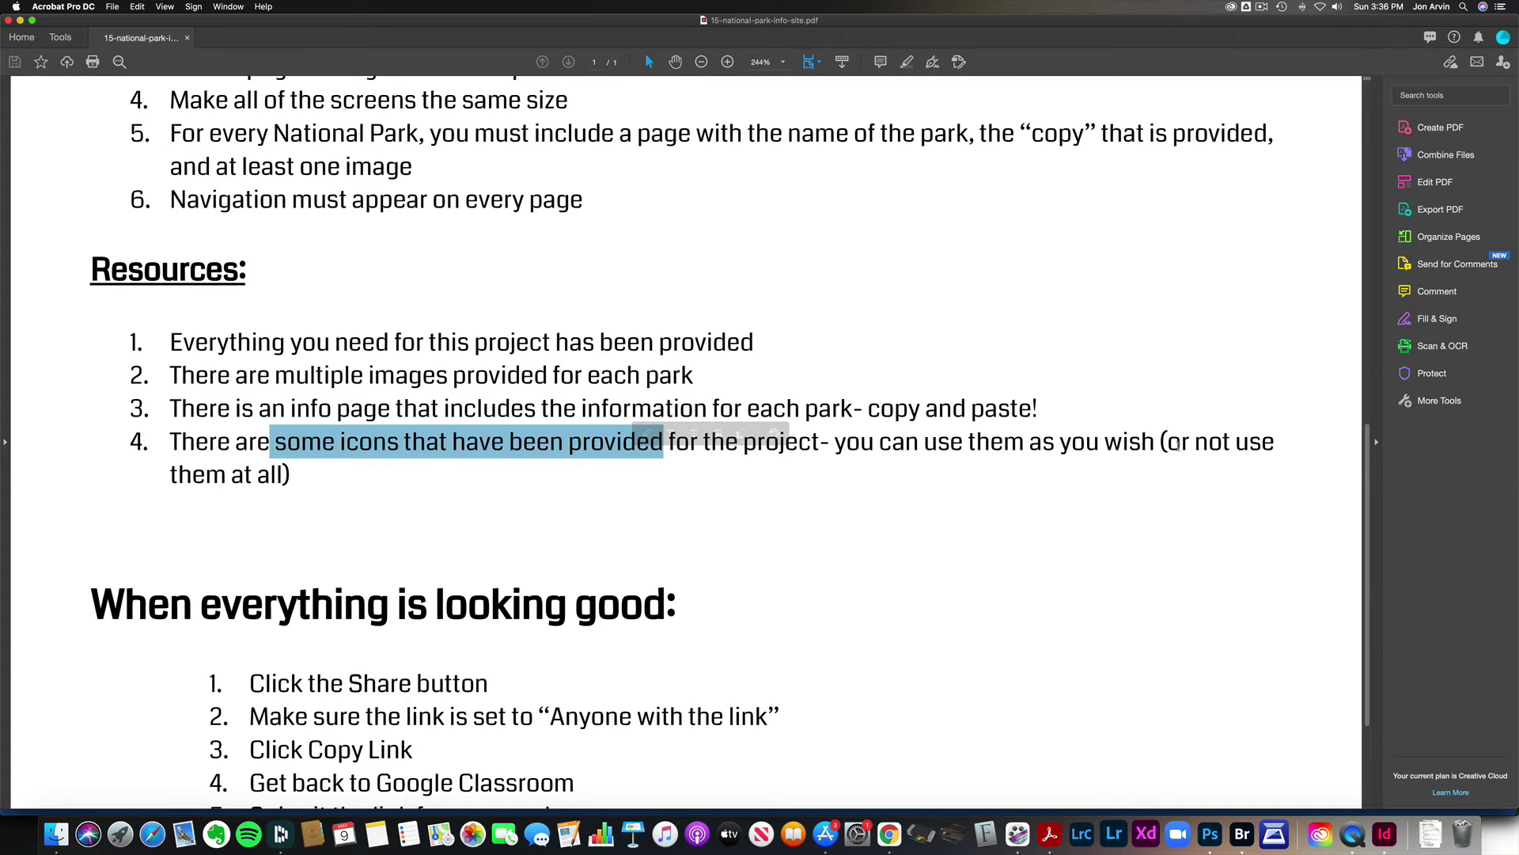
left_click_drag(1166, 443, 1303, 456)
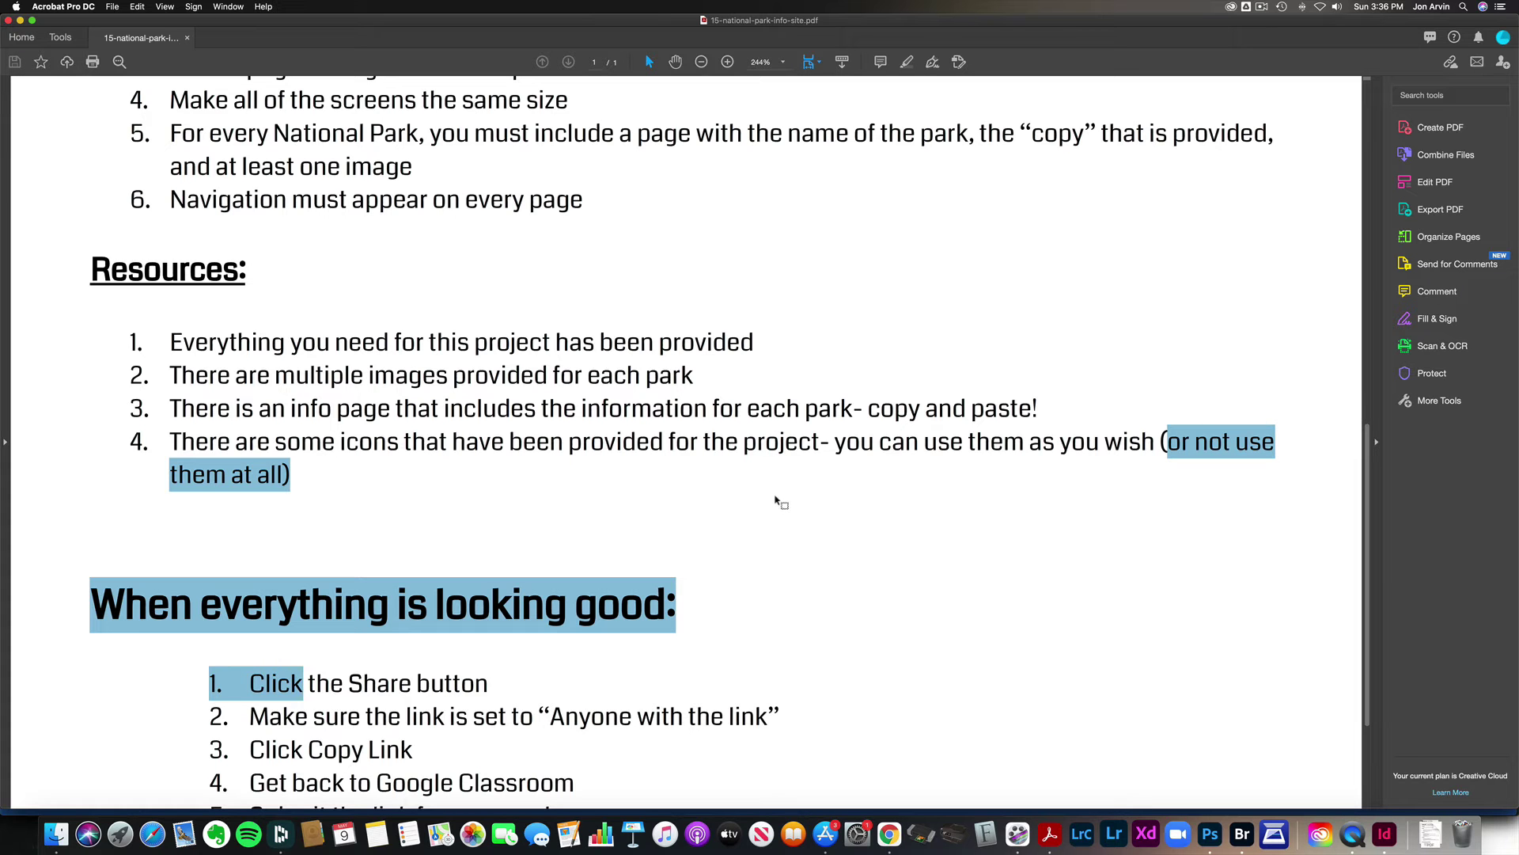
scroll(777, 500, "down", 3)
scroll(777, 501, "up", 5)
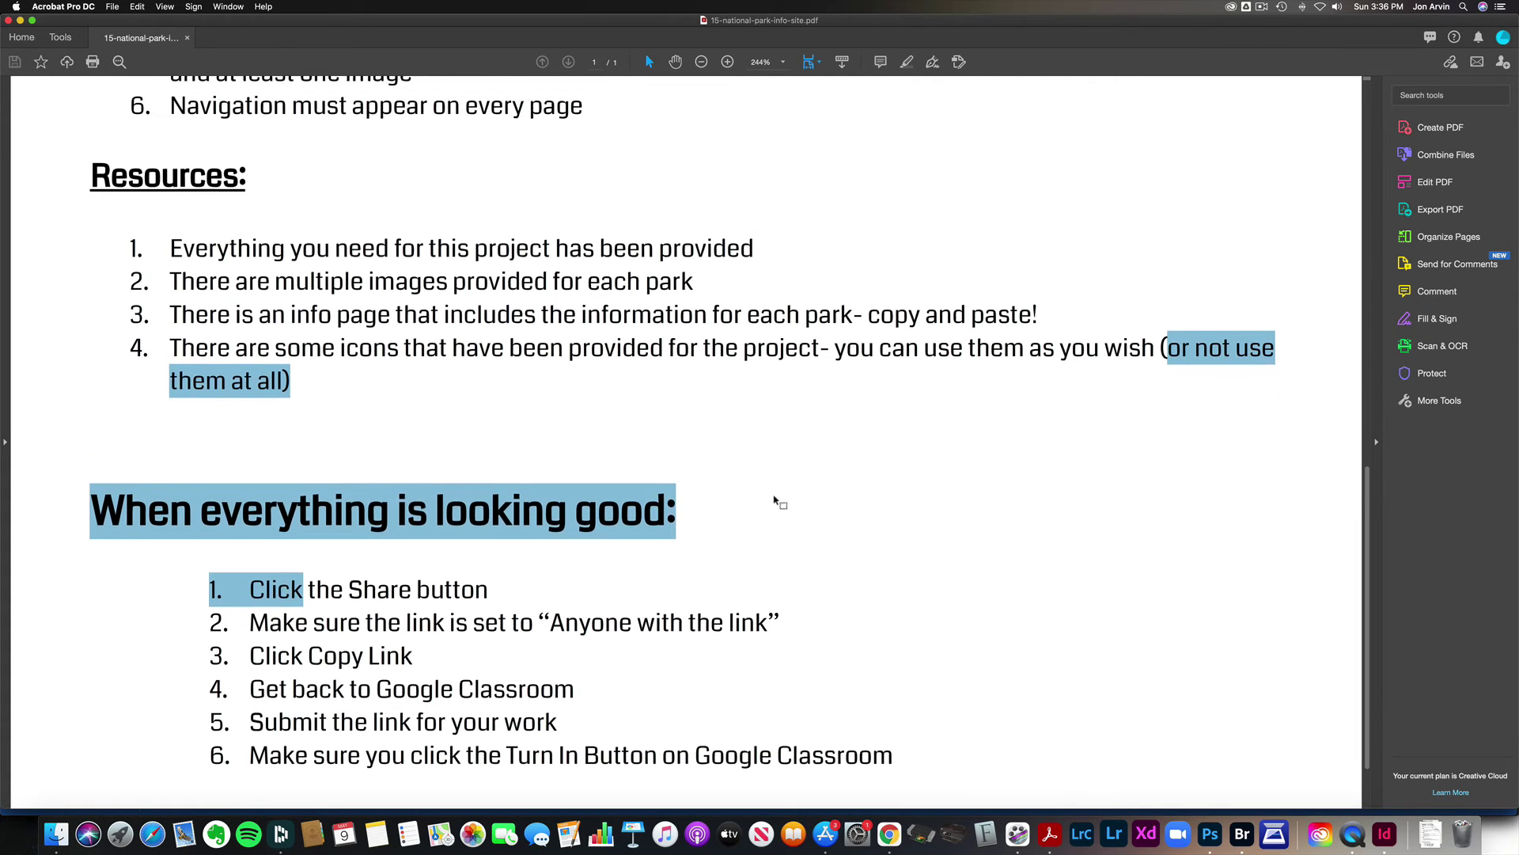
scroll(776, 501, "up", 5)
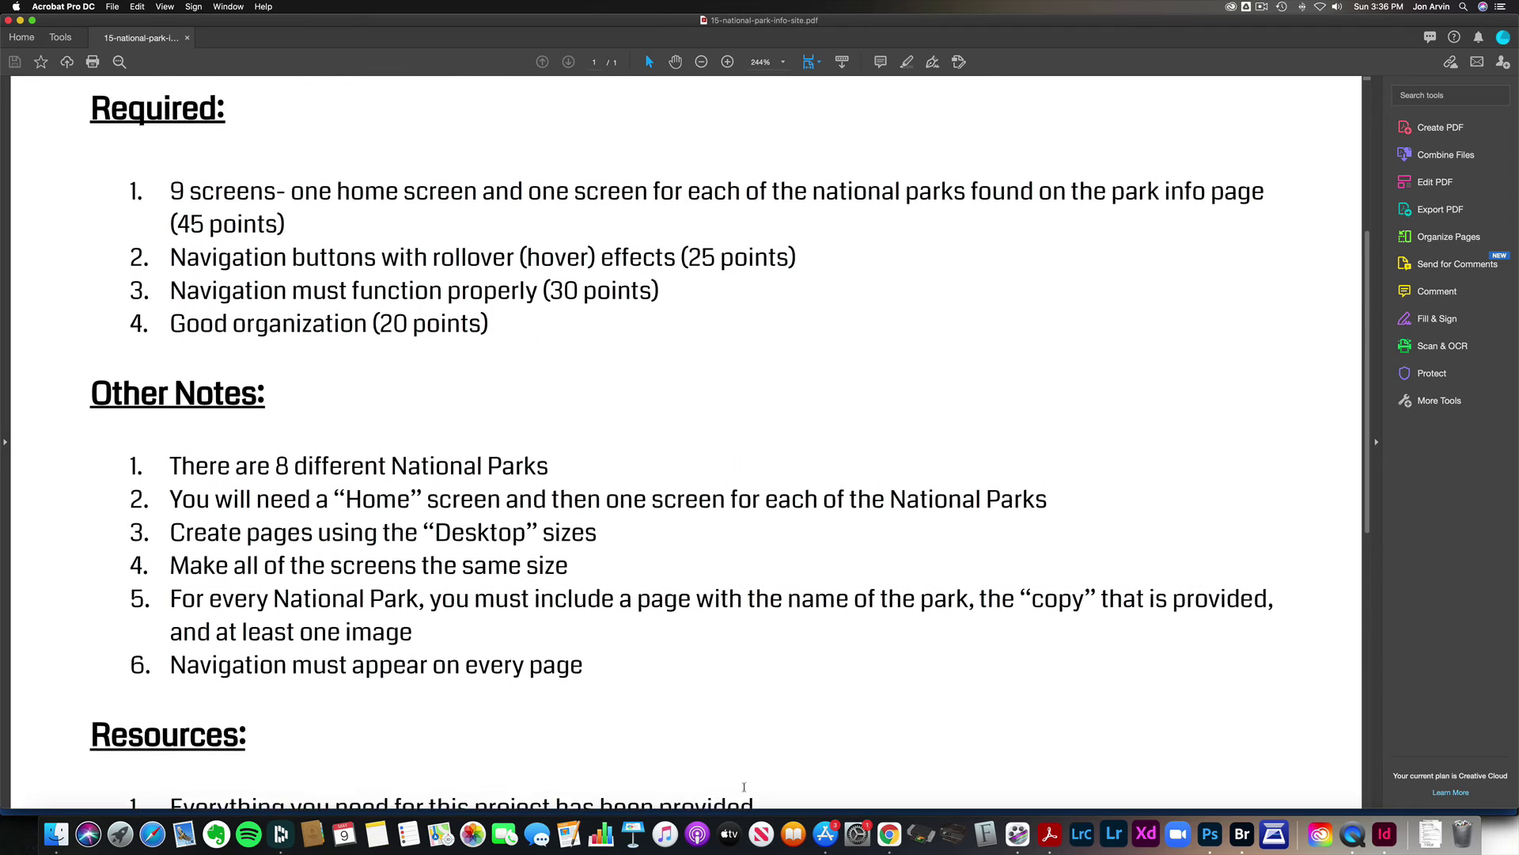
left_click(889, 835)
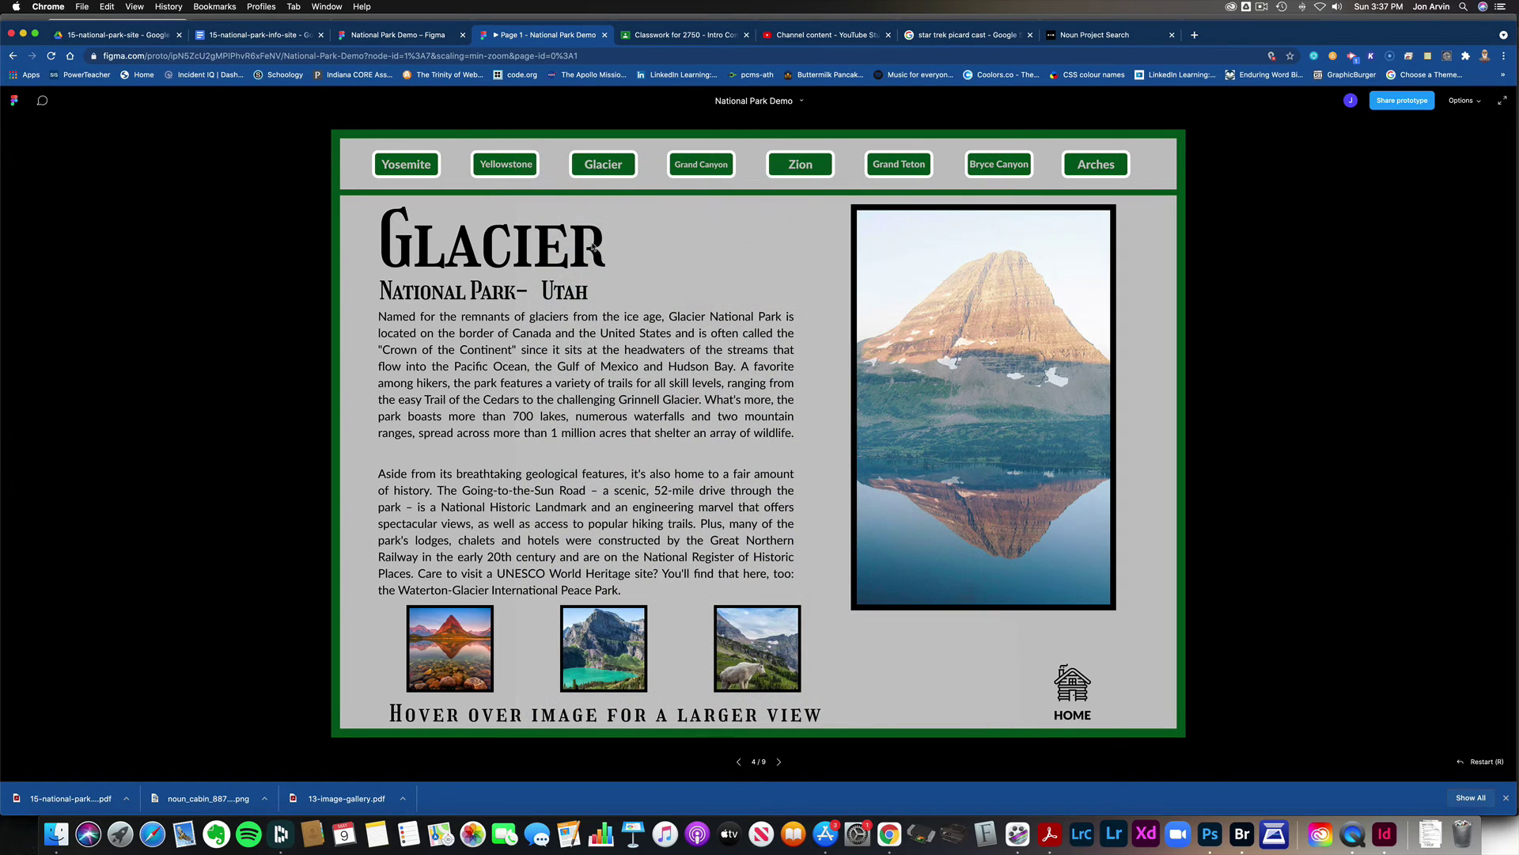
Expand the Figma 15 National Park assignment in Classroom and open its Park Info attachment.
left_click(684, 38)
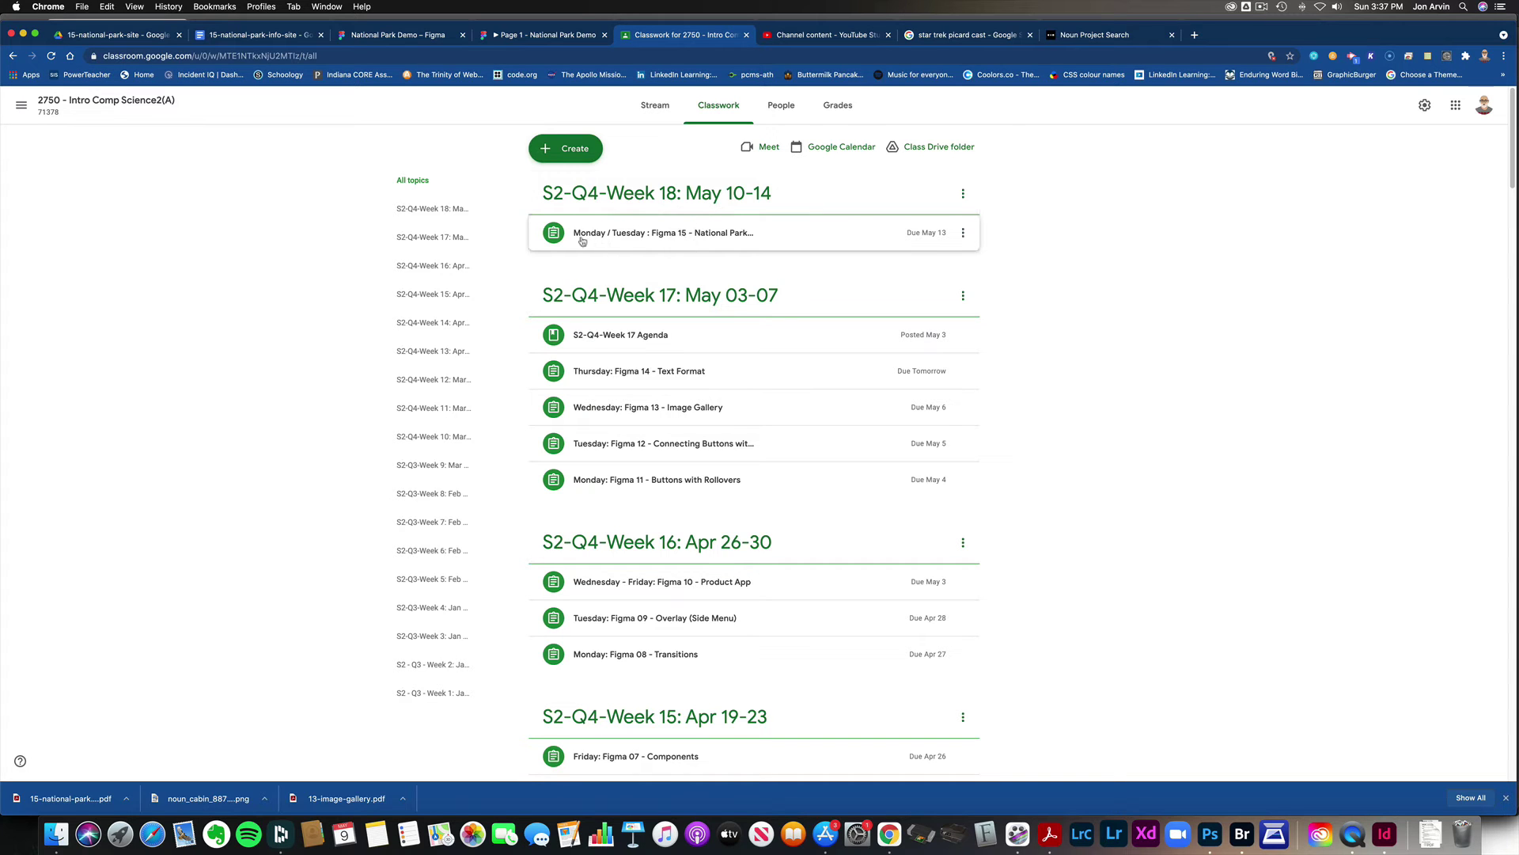
left_click(648, 241)
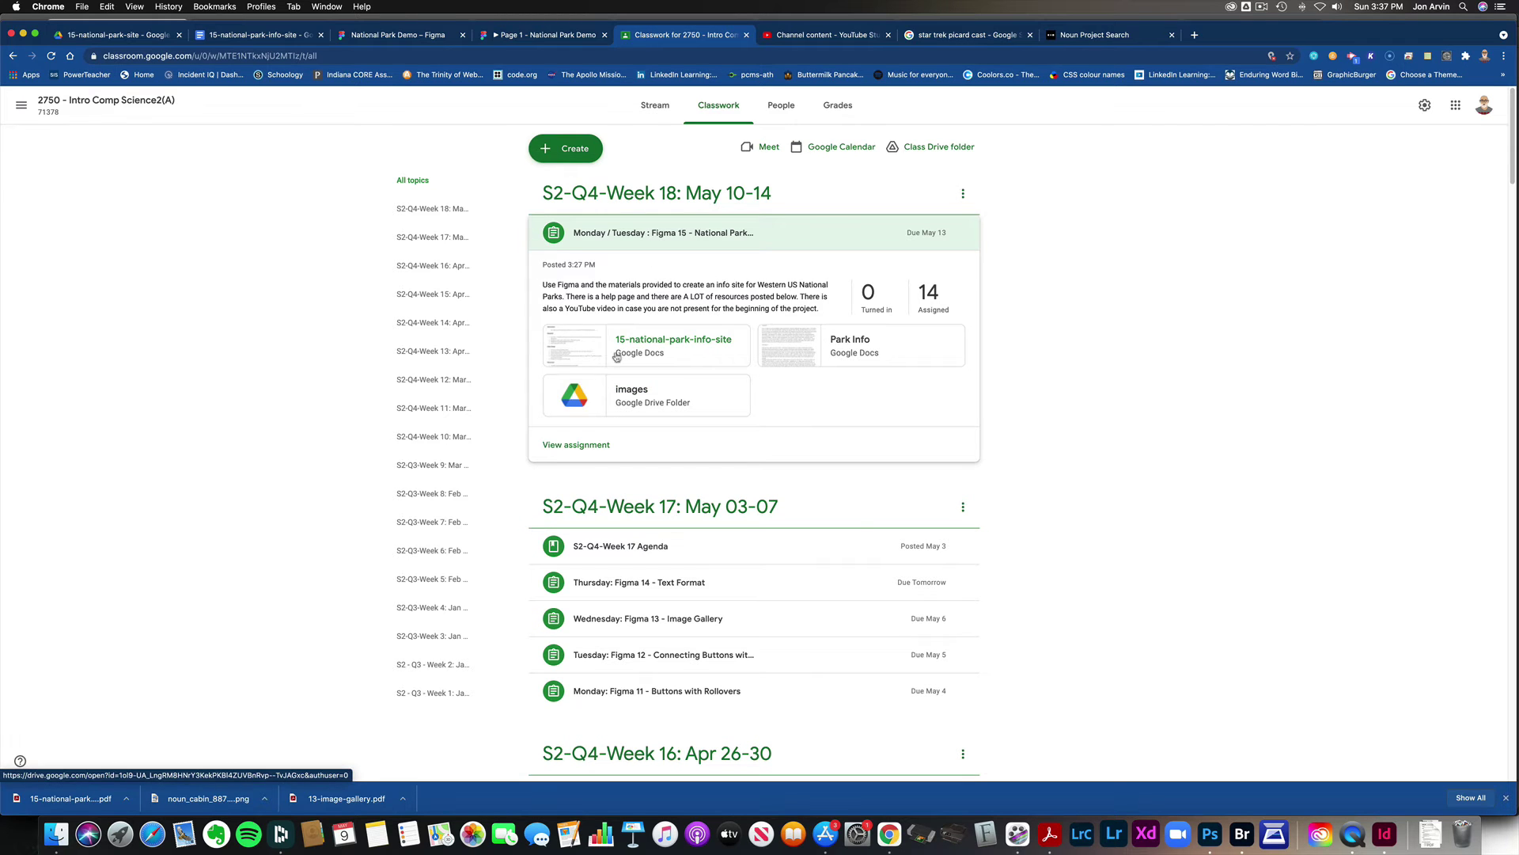
left_click(579, 350)
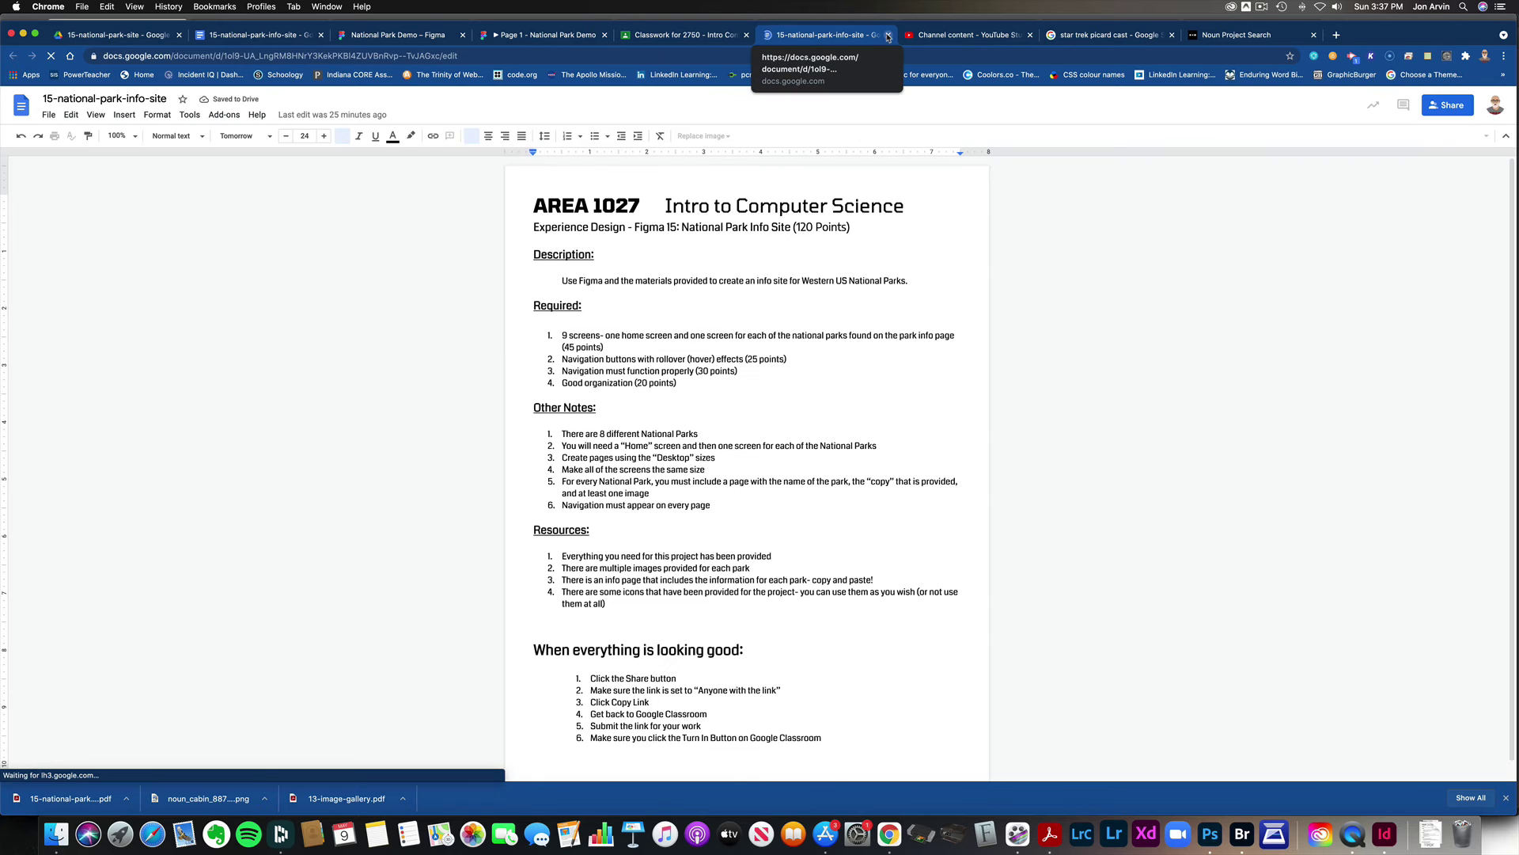
left_click(889, 36)
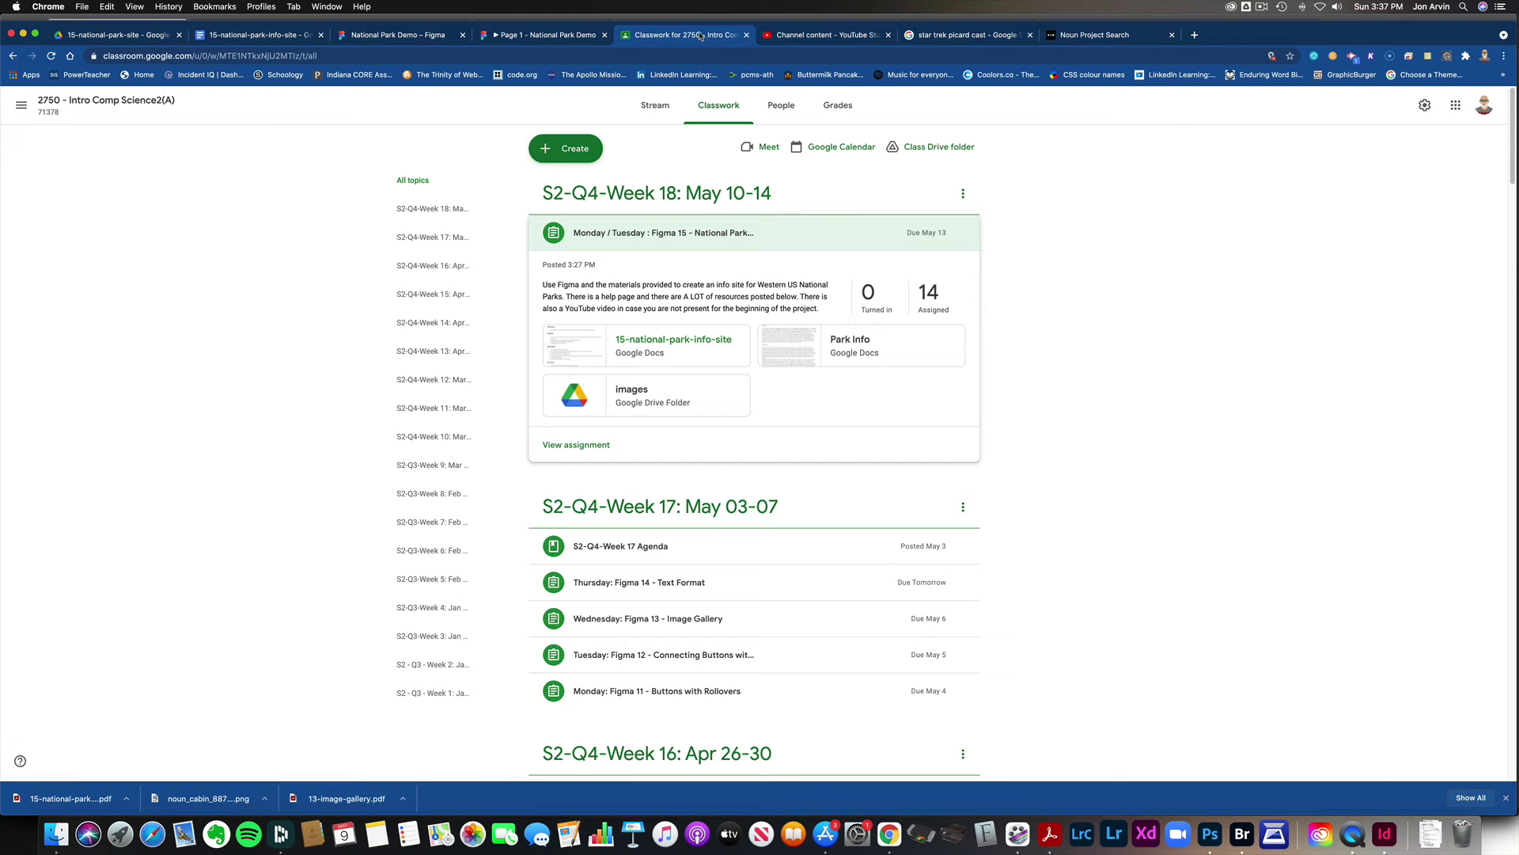
left_click(805, 349)
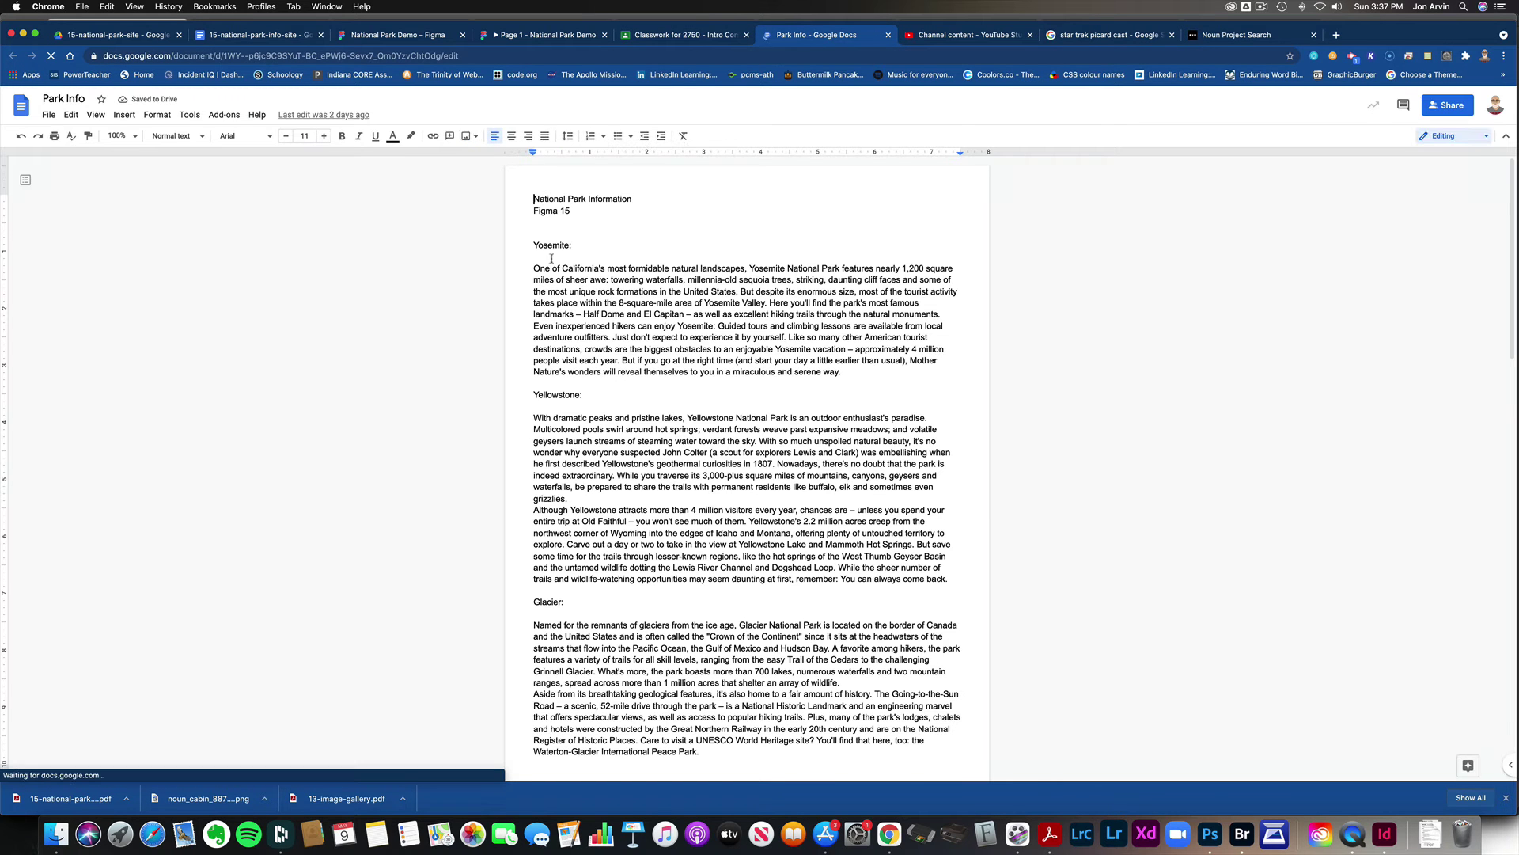
Select the Yosemite paragraph in Park Info and compare it against the prototype's Glacier page.
left_click_drag(534, 245, 847, 373)
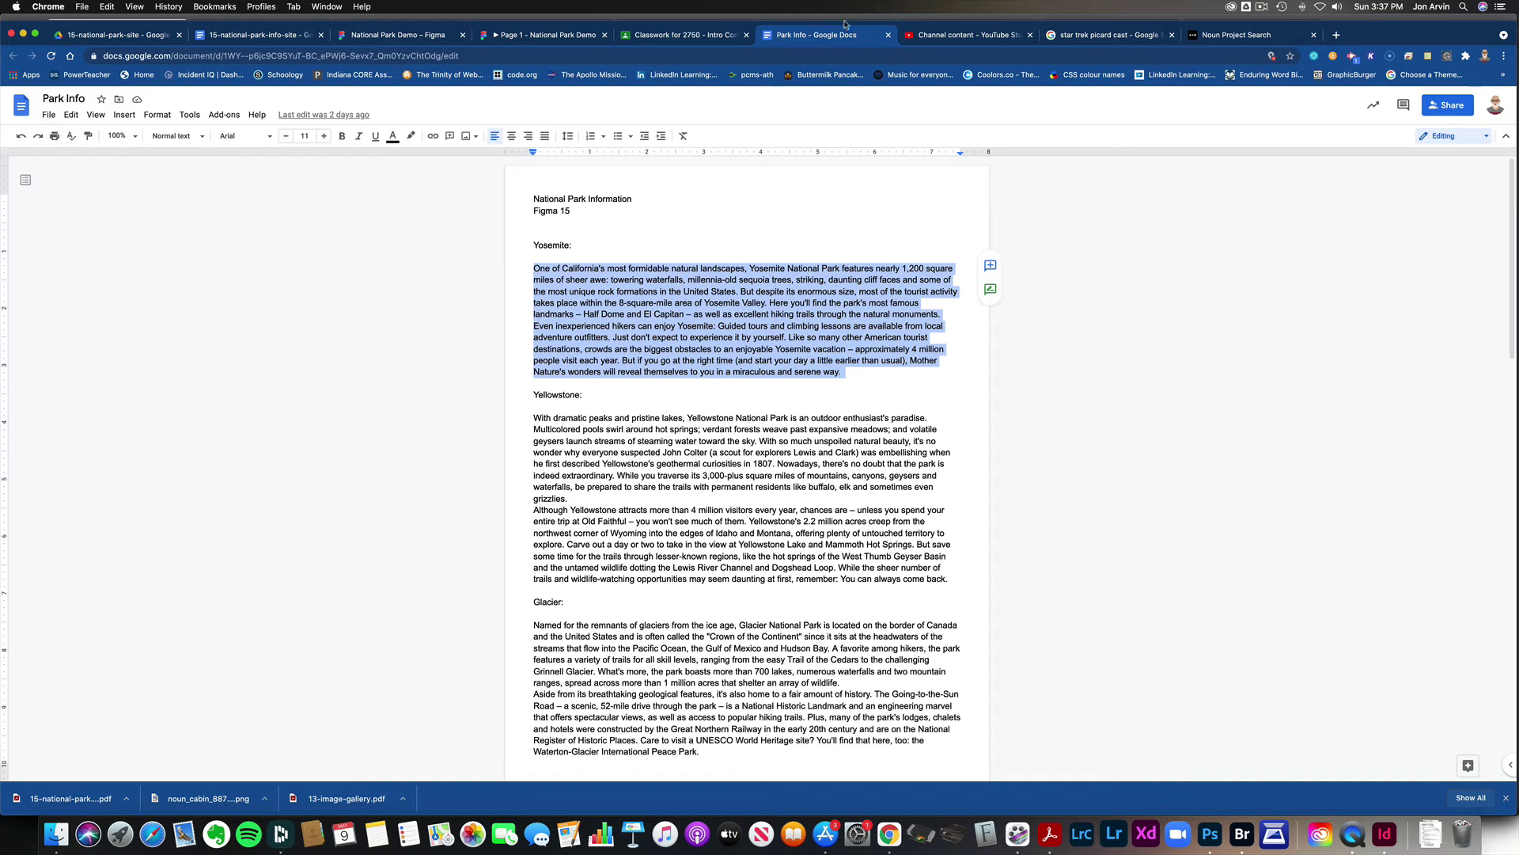
left_click(598, 34)
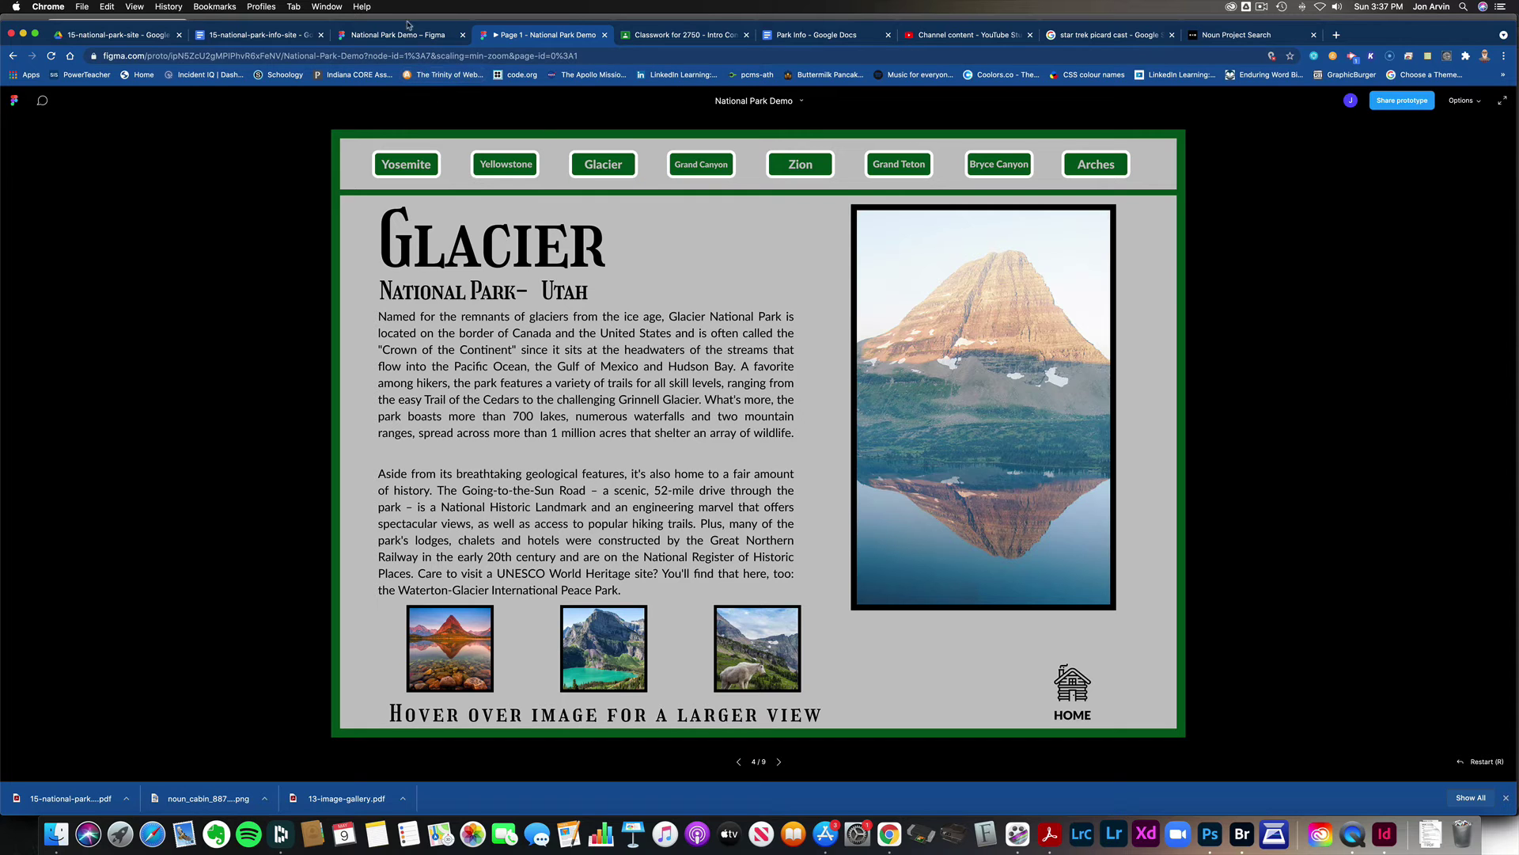
left_click(835, 35)
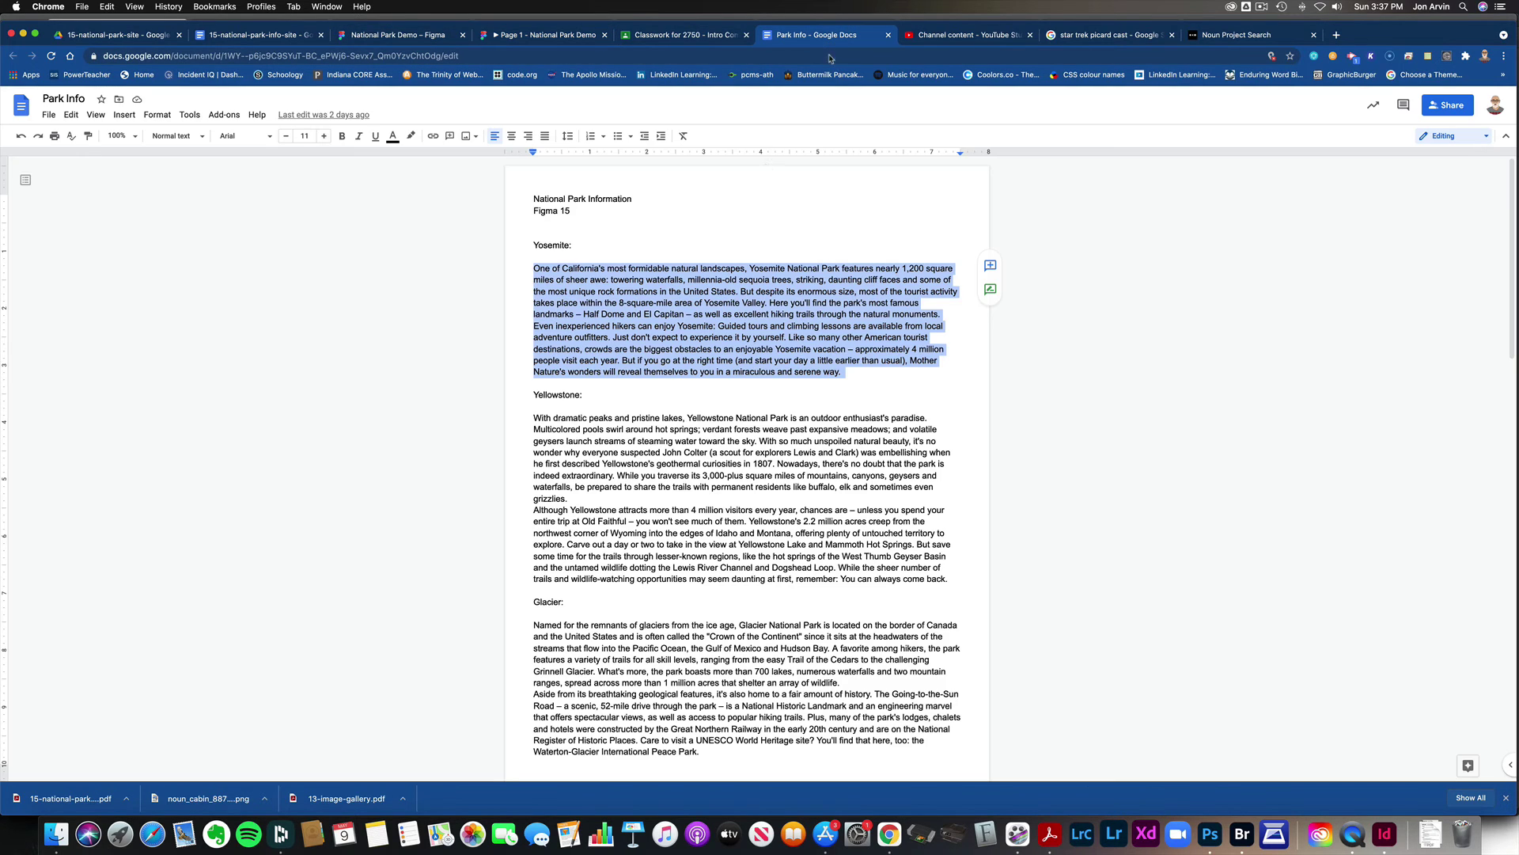
Select both Glacier description paragraphs, then return to the prototype's Glacier page.
scroll(676, 512, "down", 3)
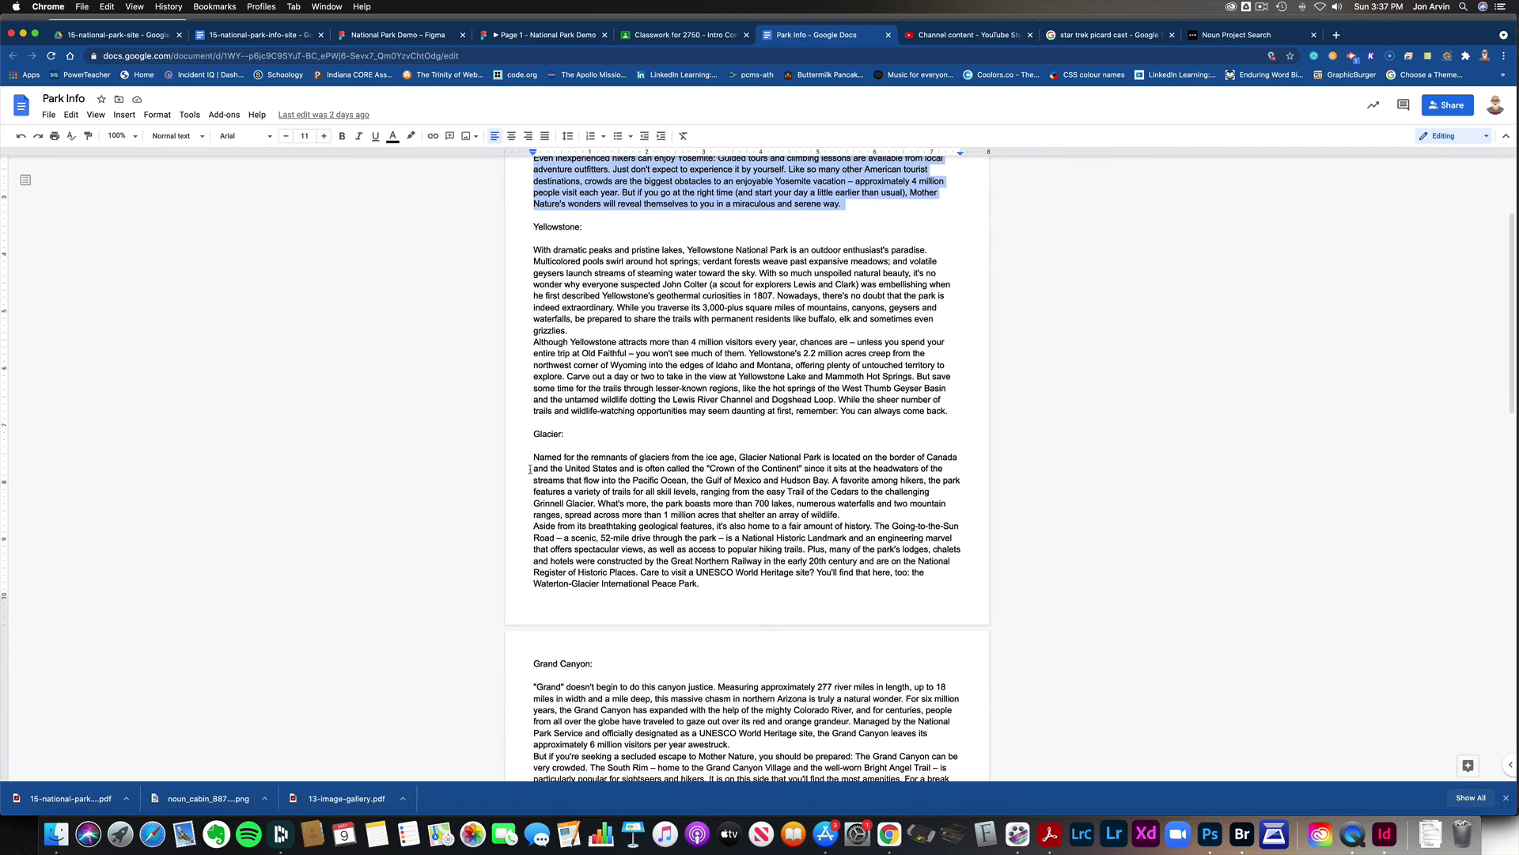
left_click_drag(529, 459, 711, 582)
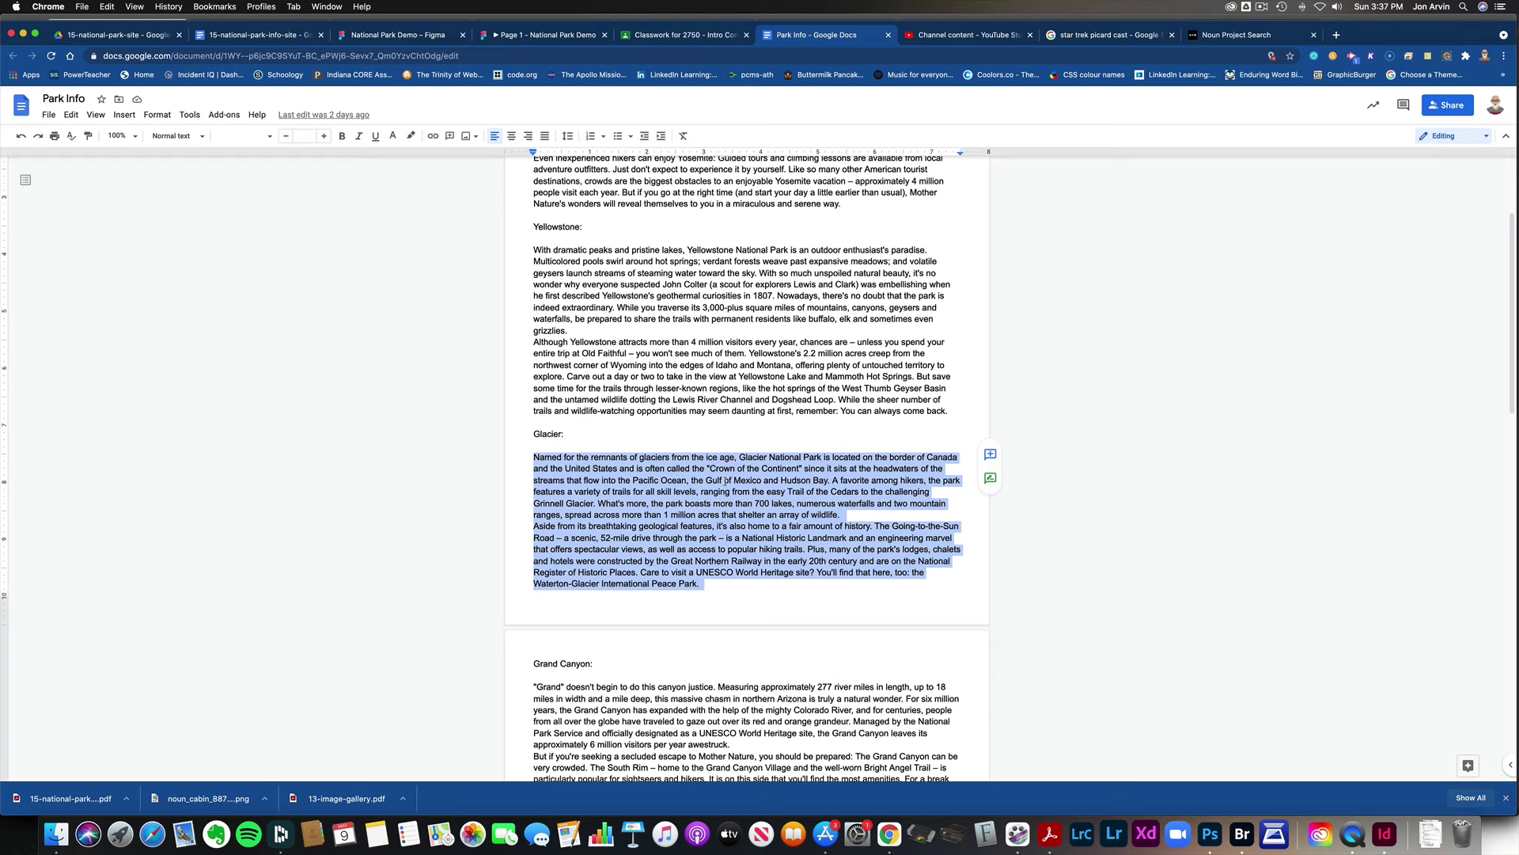
scroll(690, 489, "up", 4)
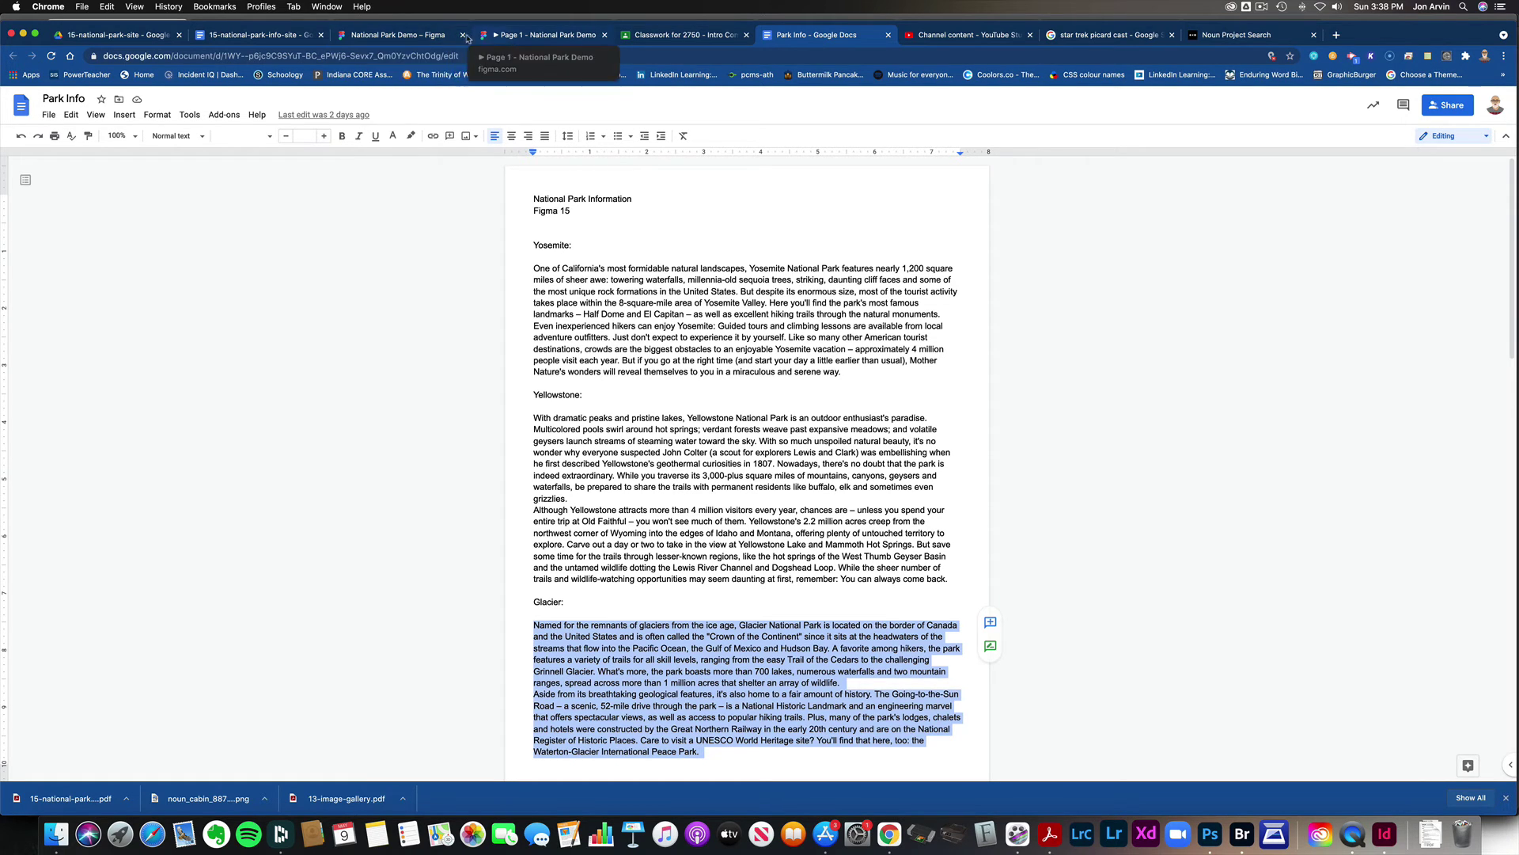
left_click(550, 38)
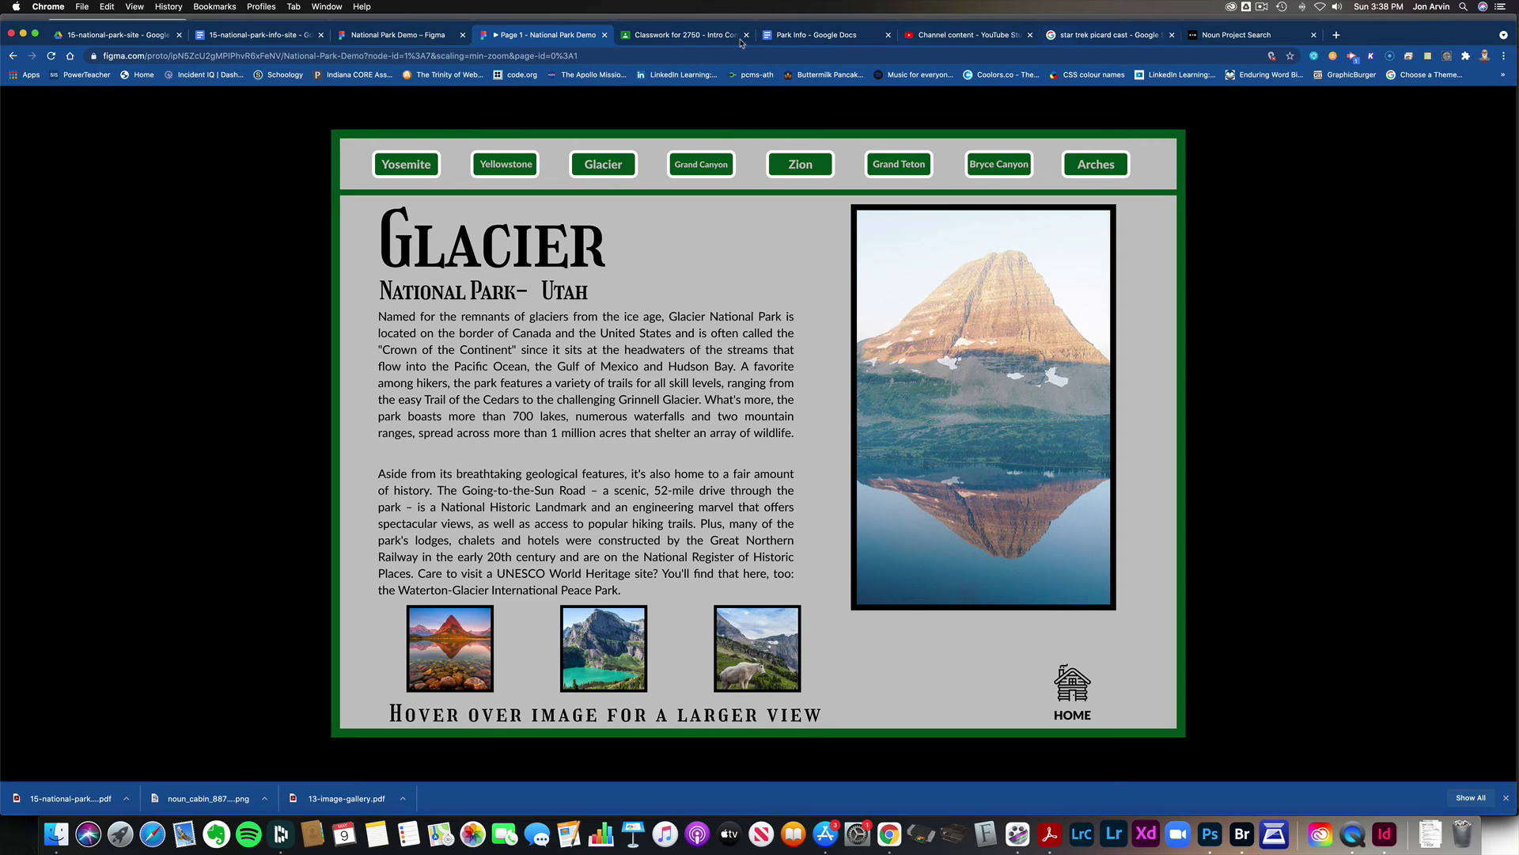
Switch to the Classwork for 2750 page in Google Classroom.
left_click(646, 38)
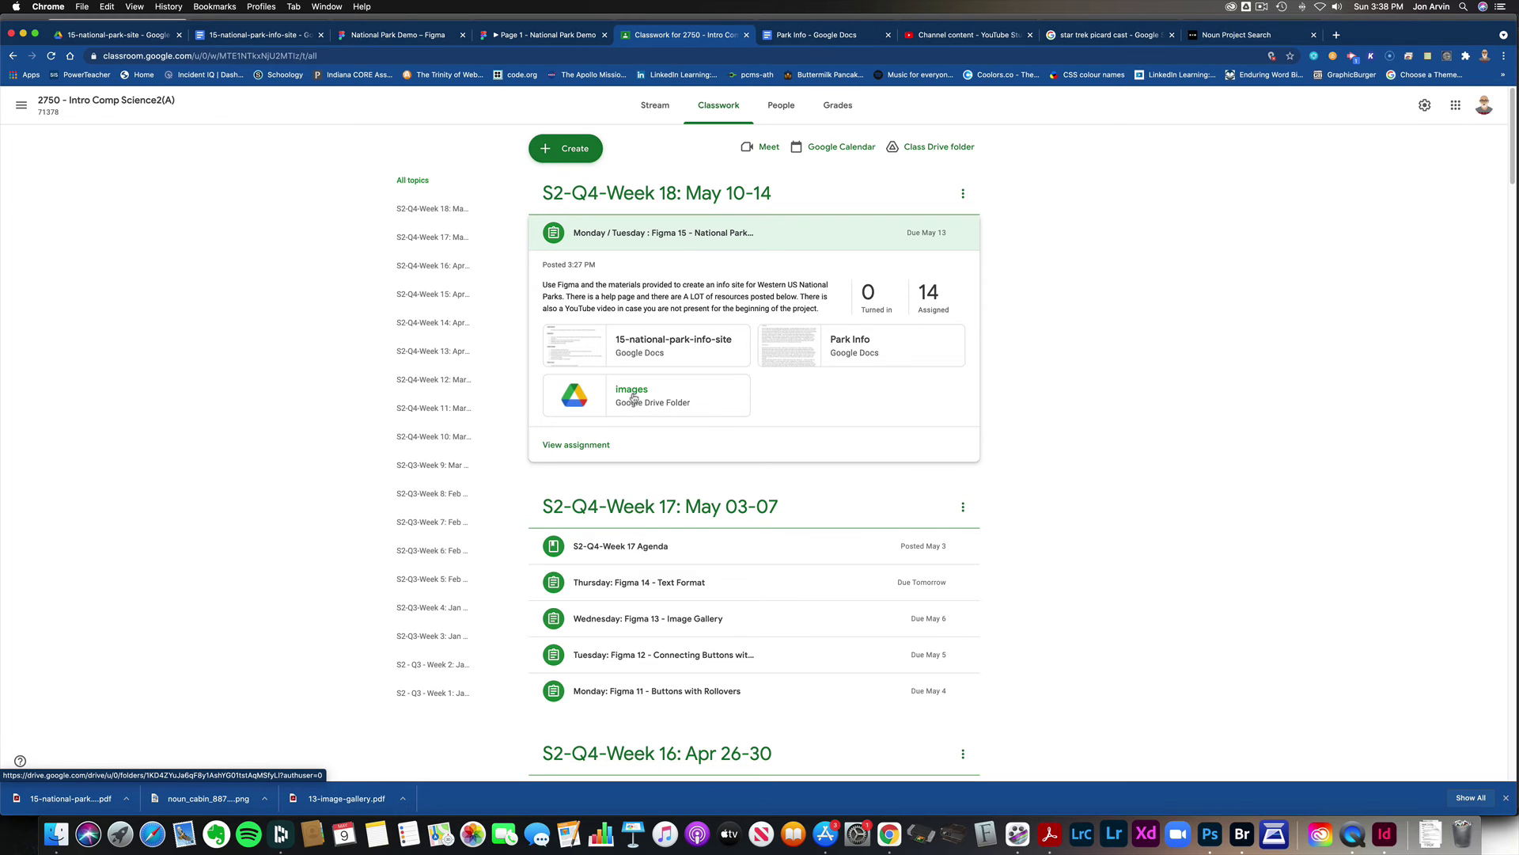
Open the shared images Drive folder, browse arches and bryce-canyon, and finish in icons.
left_click(594, 400)
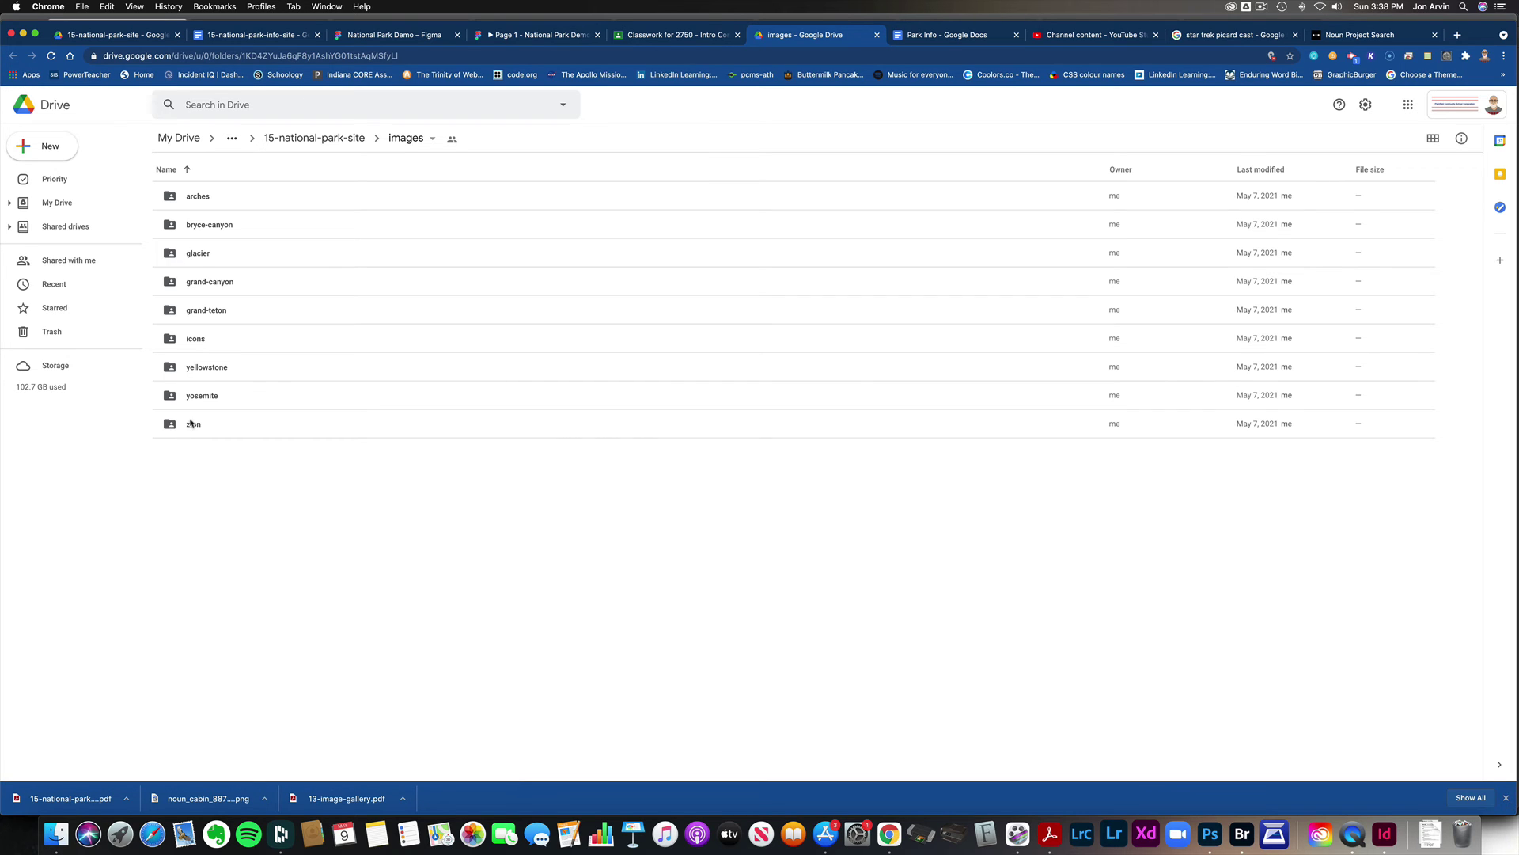
double_click(205, 201)
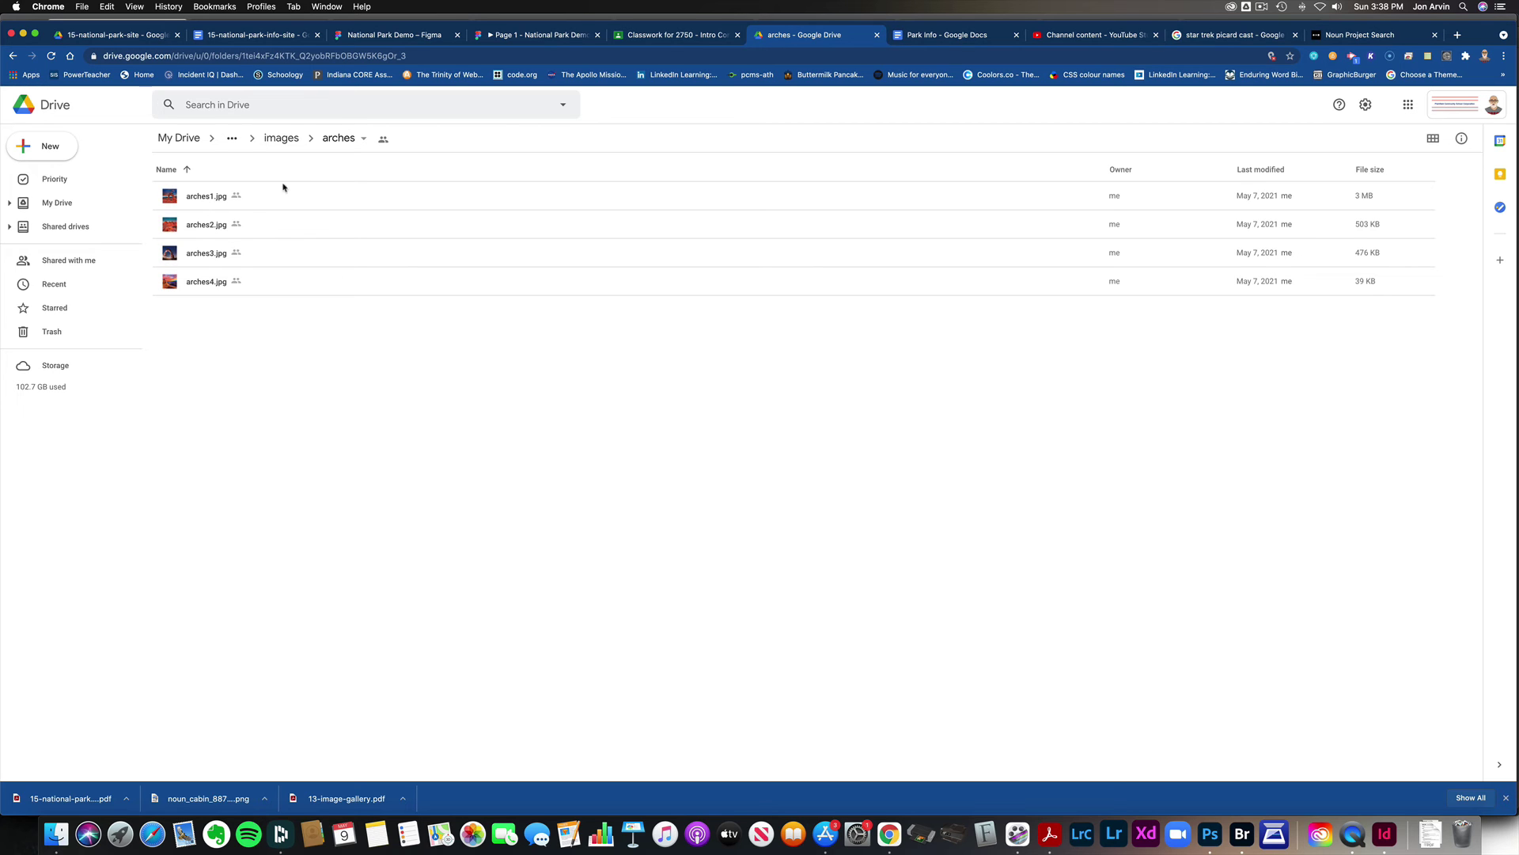
left_click(281, 139)
left_click(204, 227)
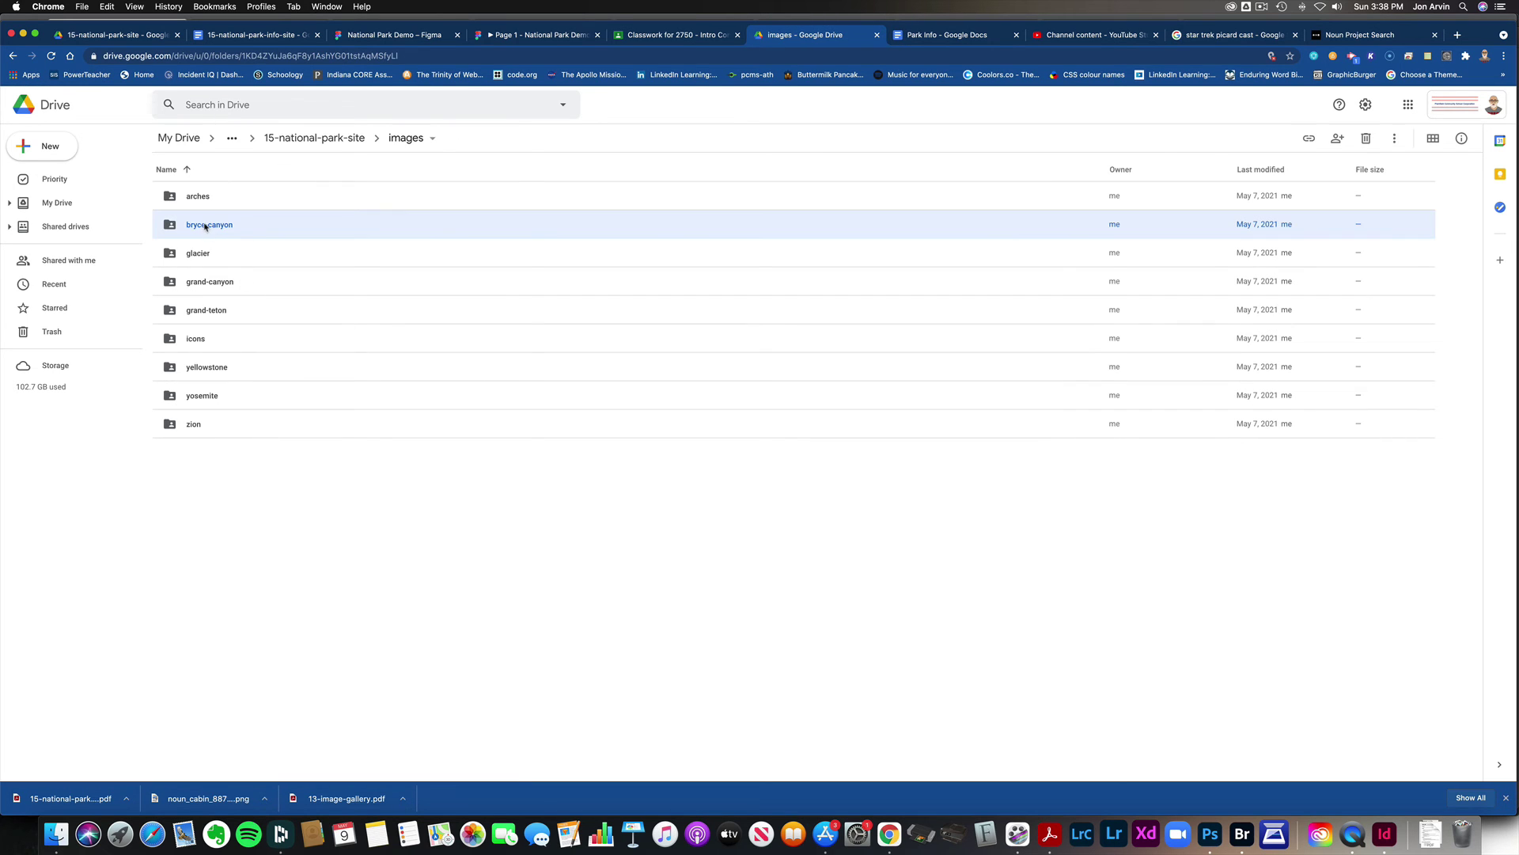
double_click(218, 230)
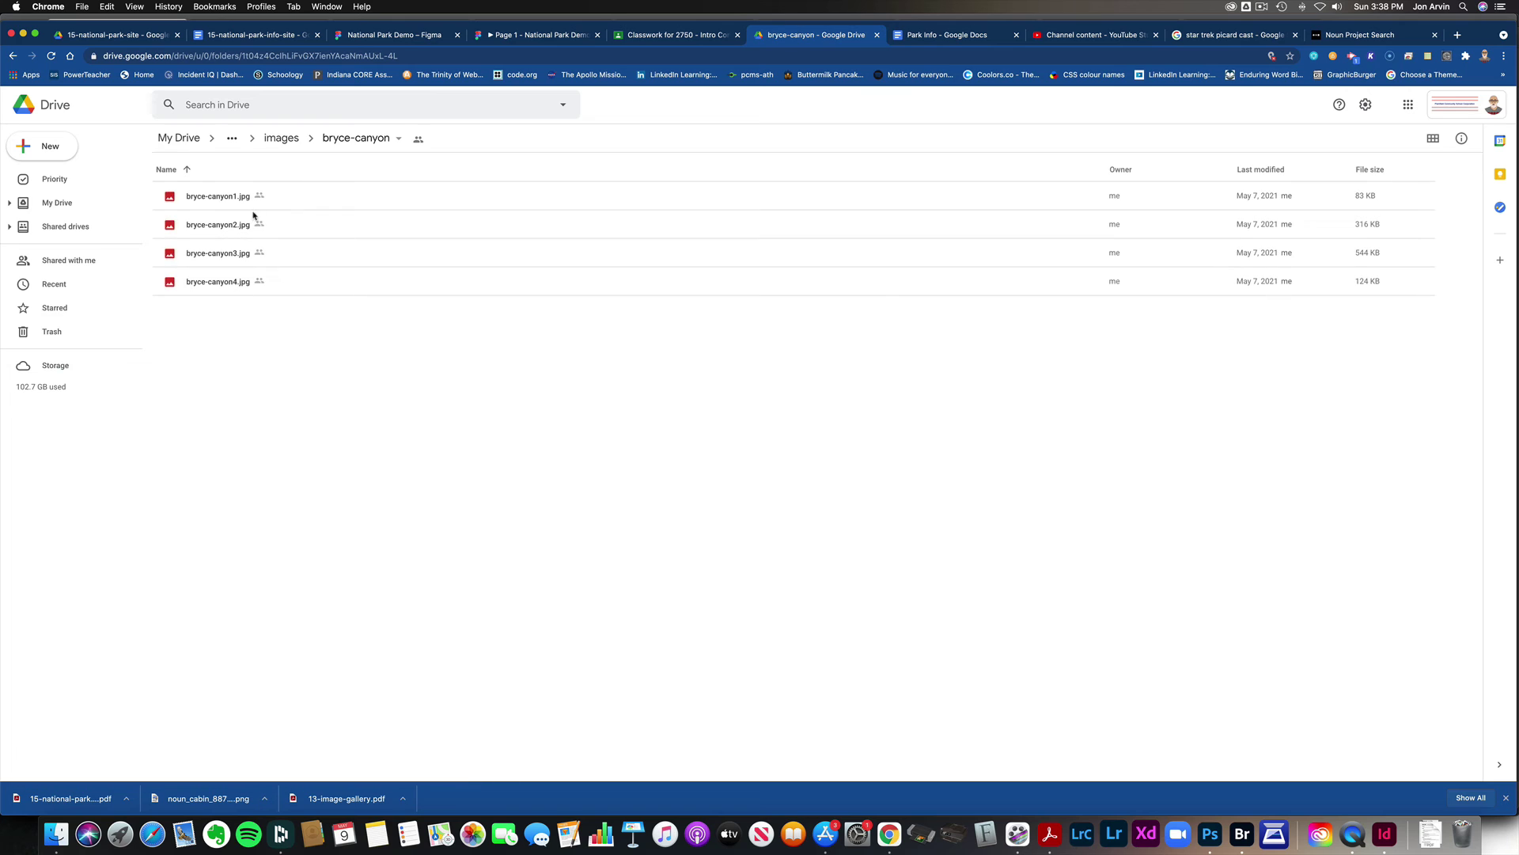
left_click(281, 138)
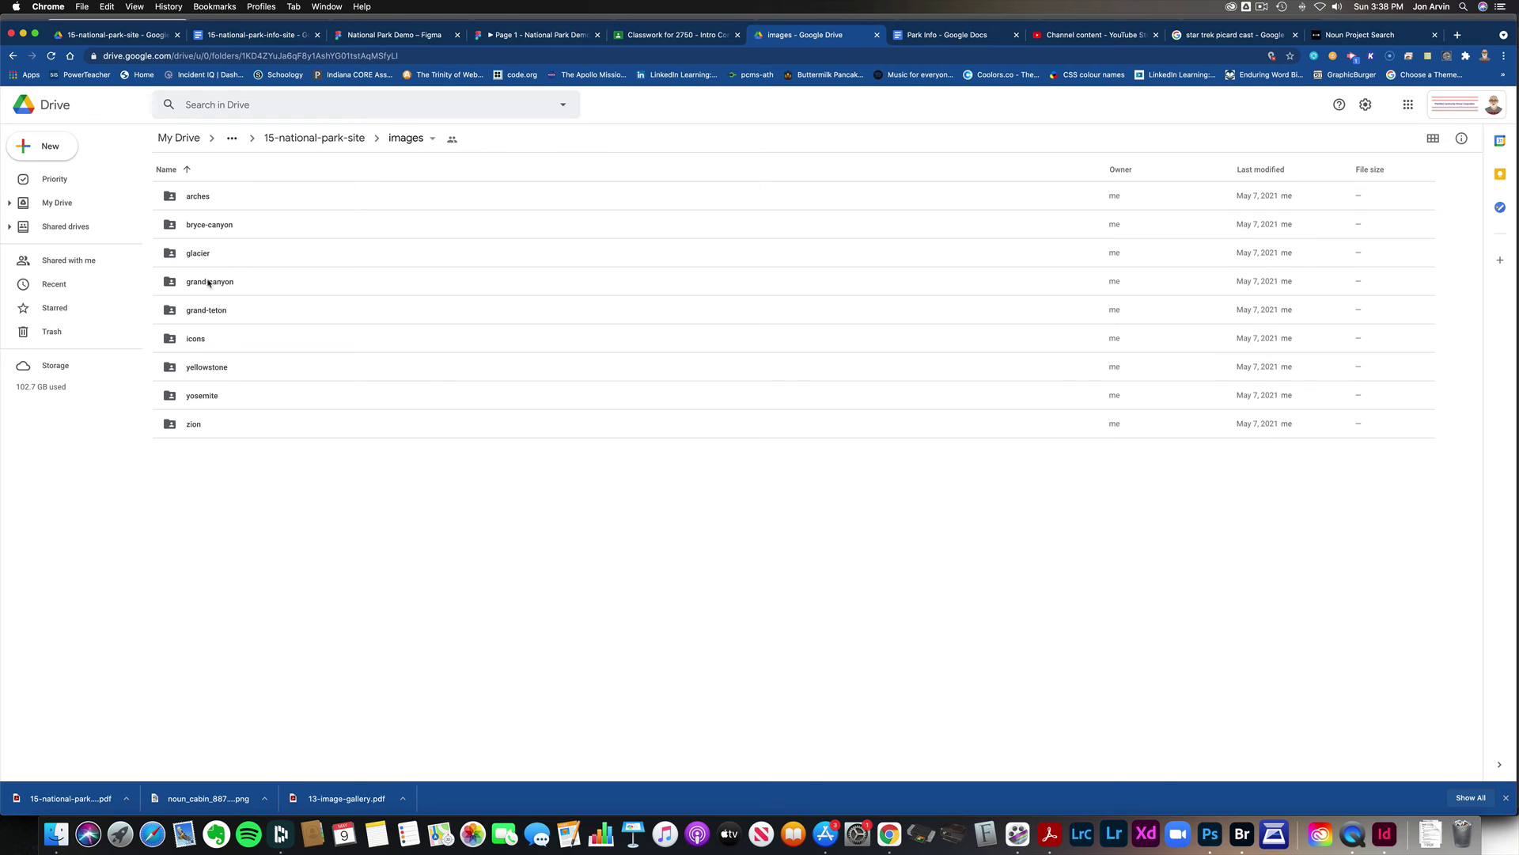
double_click(198, 342)
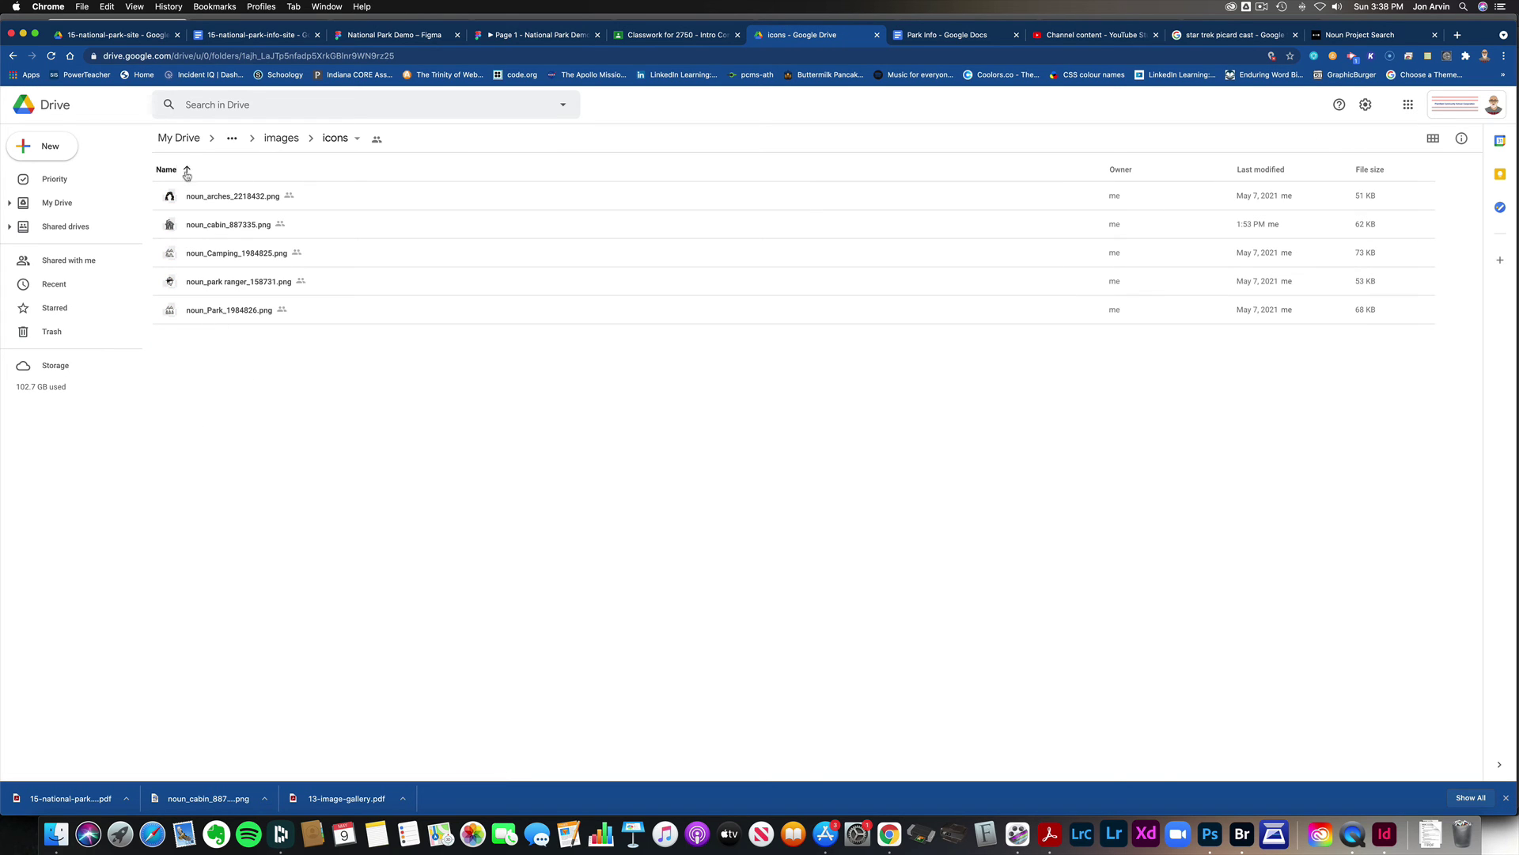
Preview the cabin icon file from the icons folder, then close the preview.
left_click(212, 208)
left_click(208, 225)
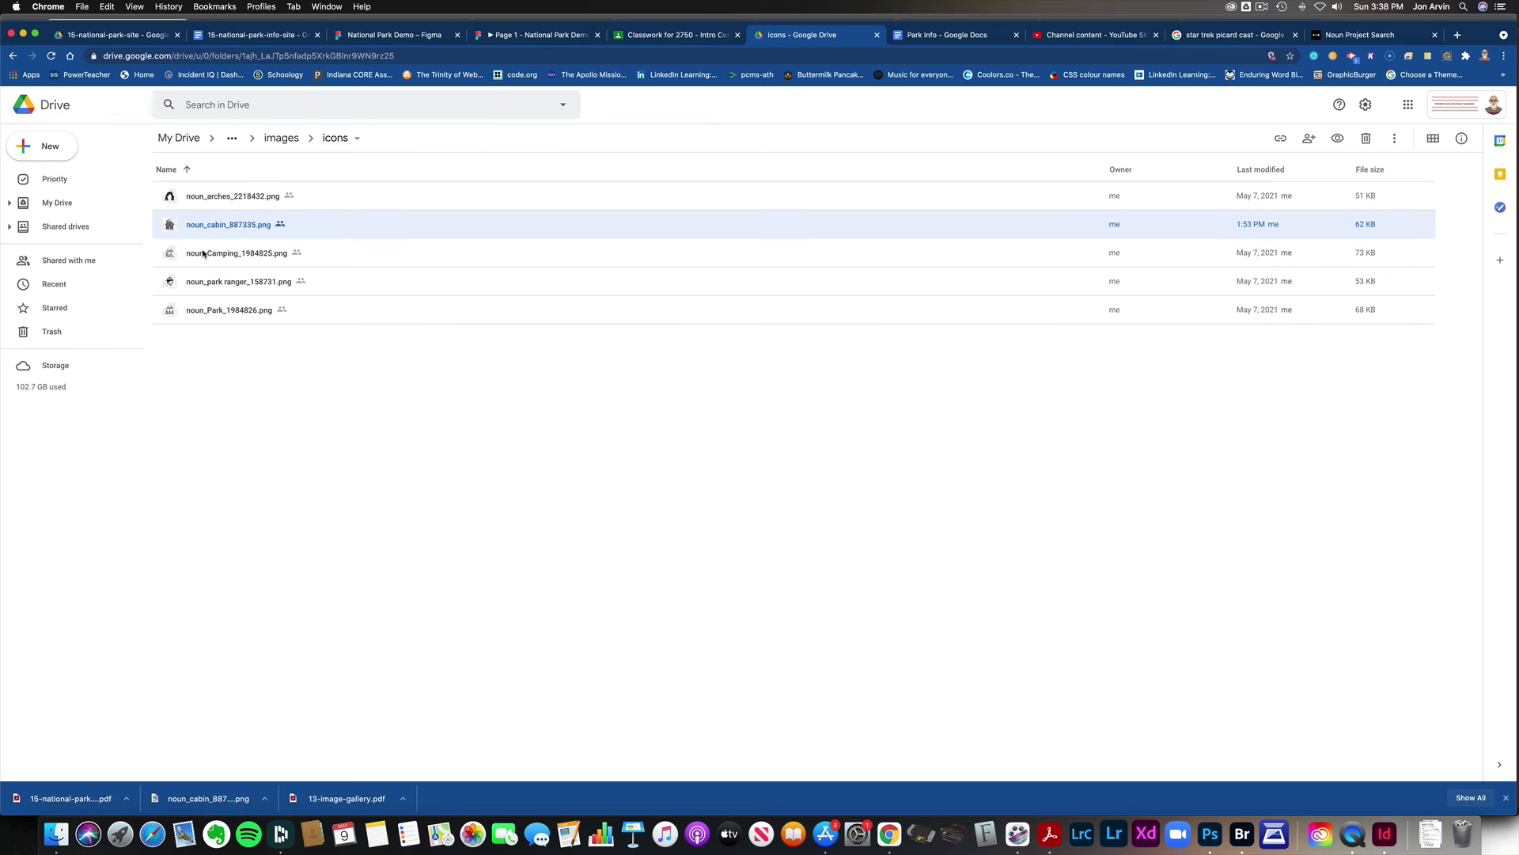
left_click(208, 241)
left_click(175, 231)
double_click(208, 228)
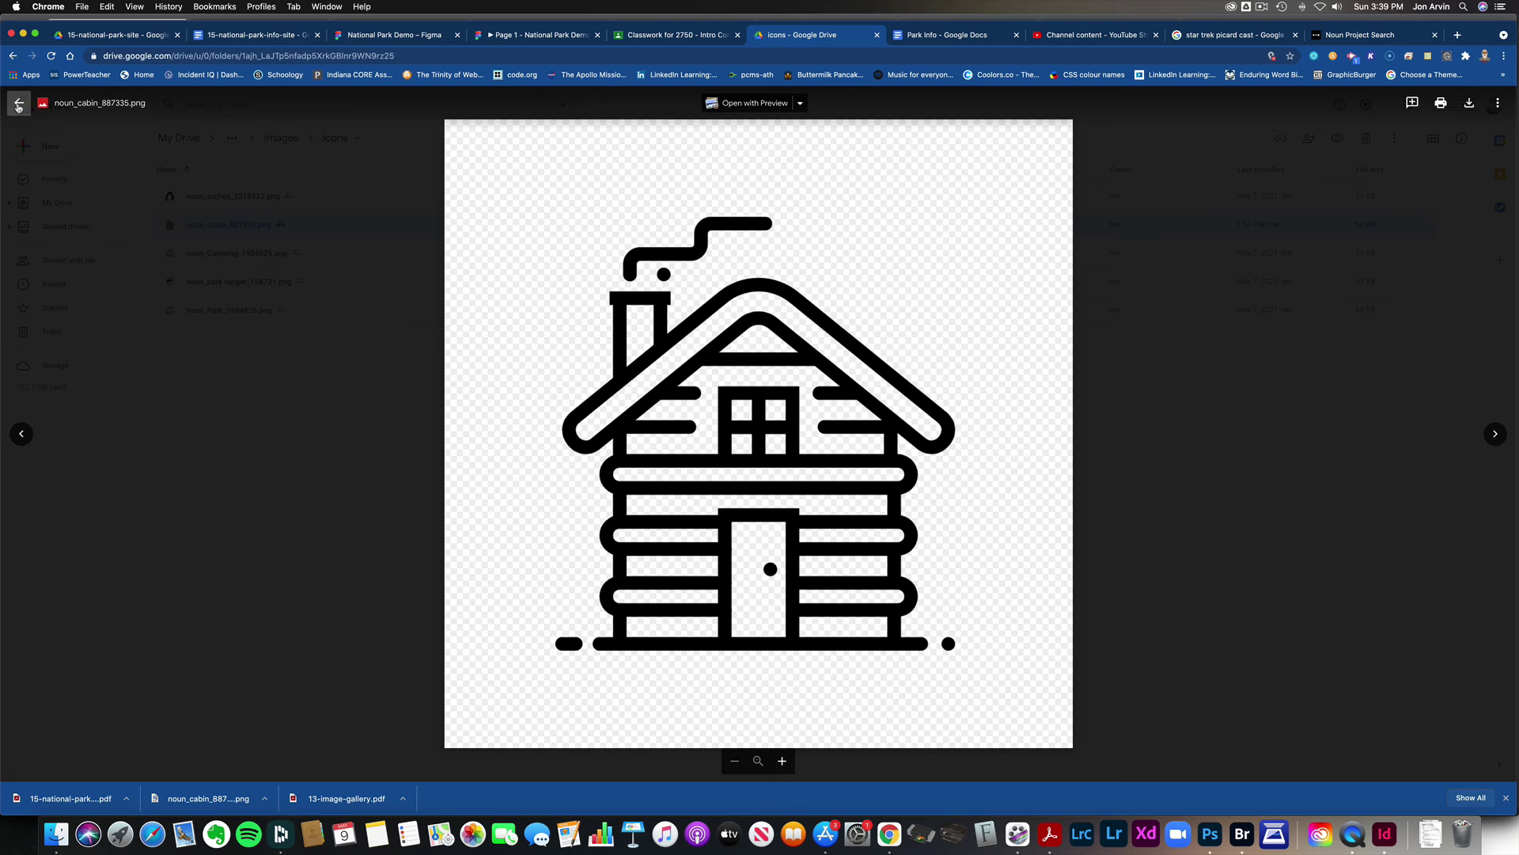
left_click(19, 103)
Preview the Camping and park ranger icons, then return to the images folder.
double_click(168, 254)
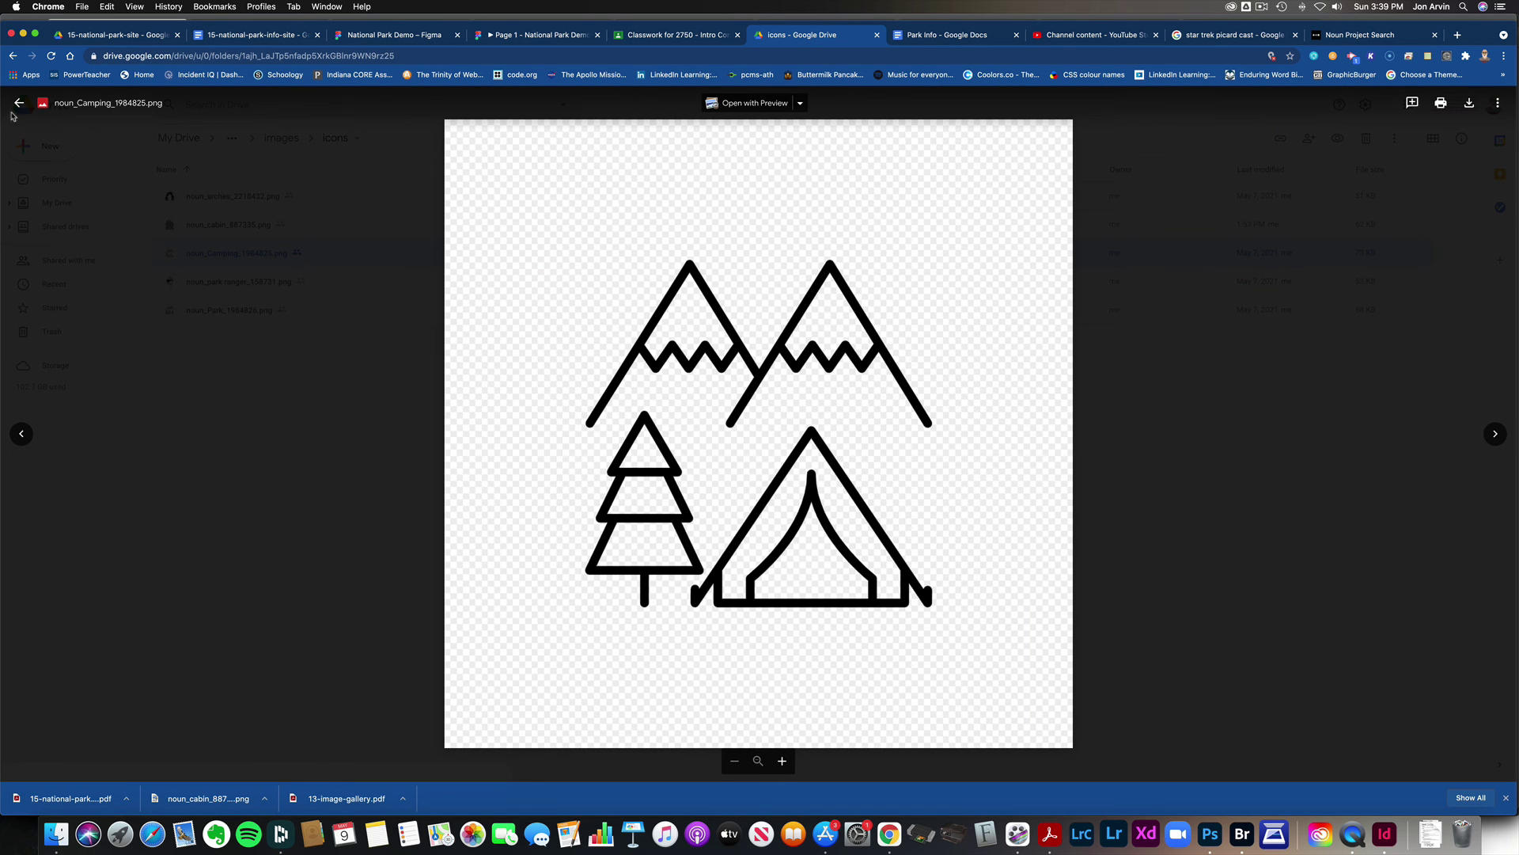
left_click(19, 103)
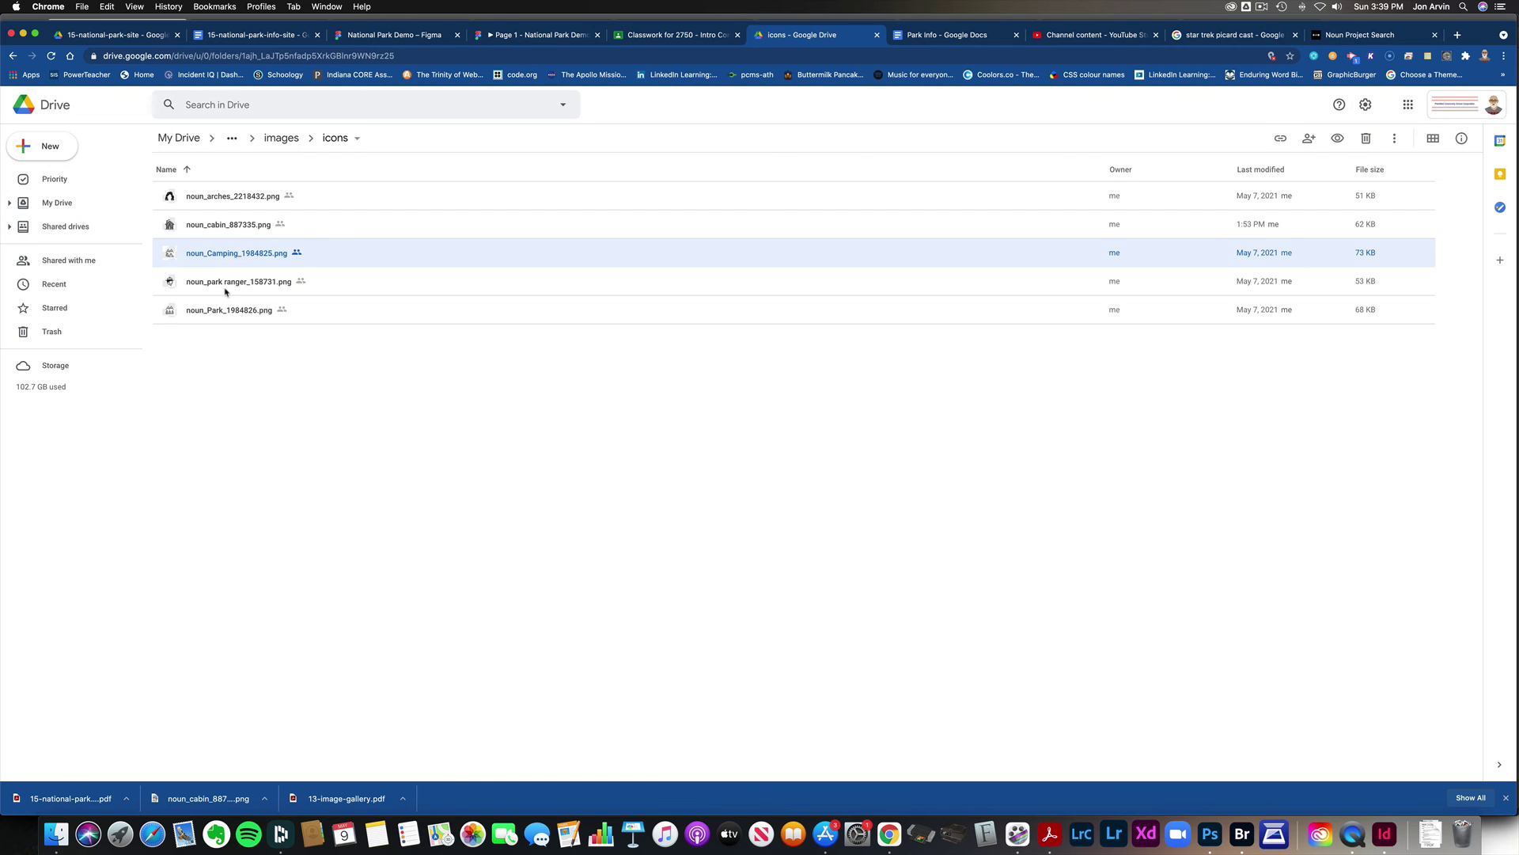
double_click(165, 284)
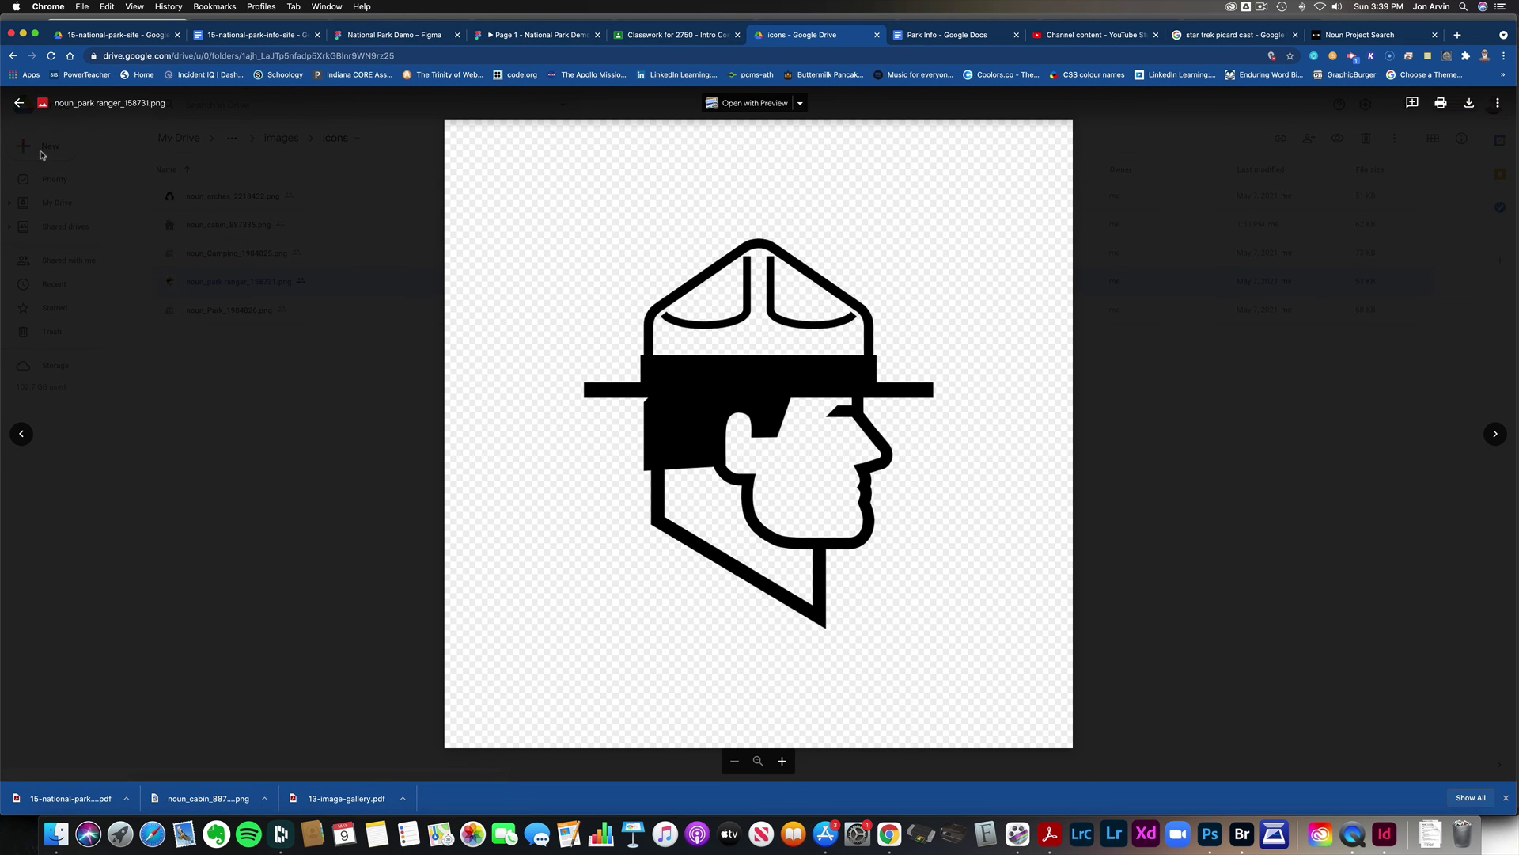
left_click(19, 103)
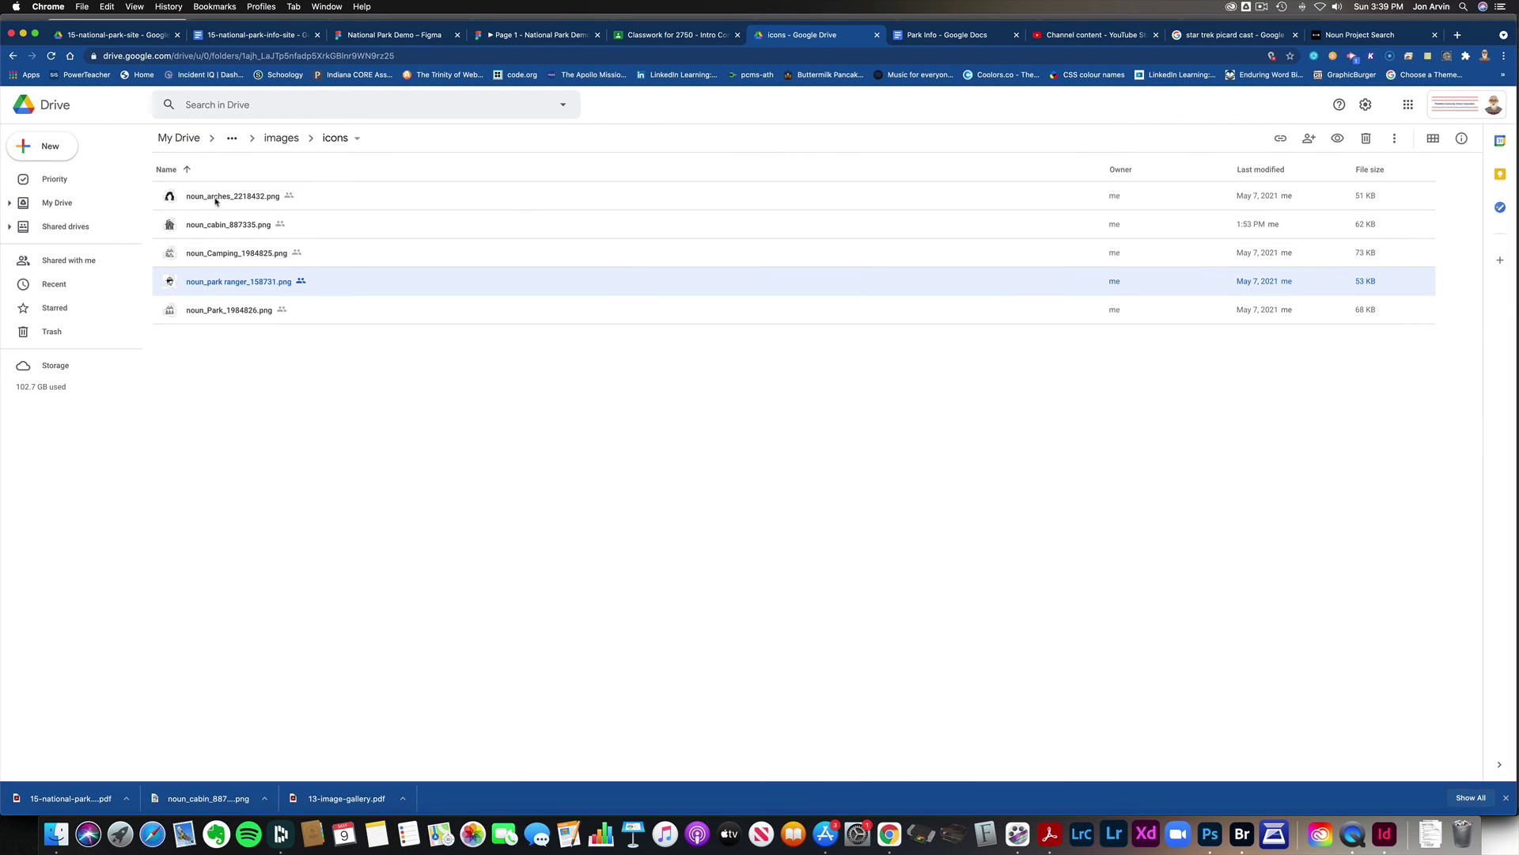
left_click(280, 138)
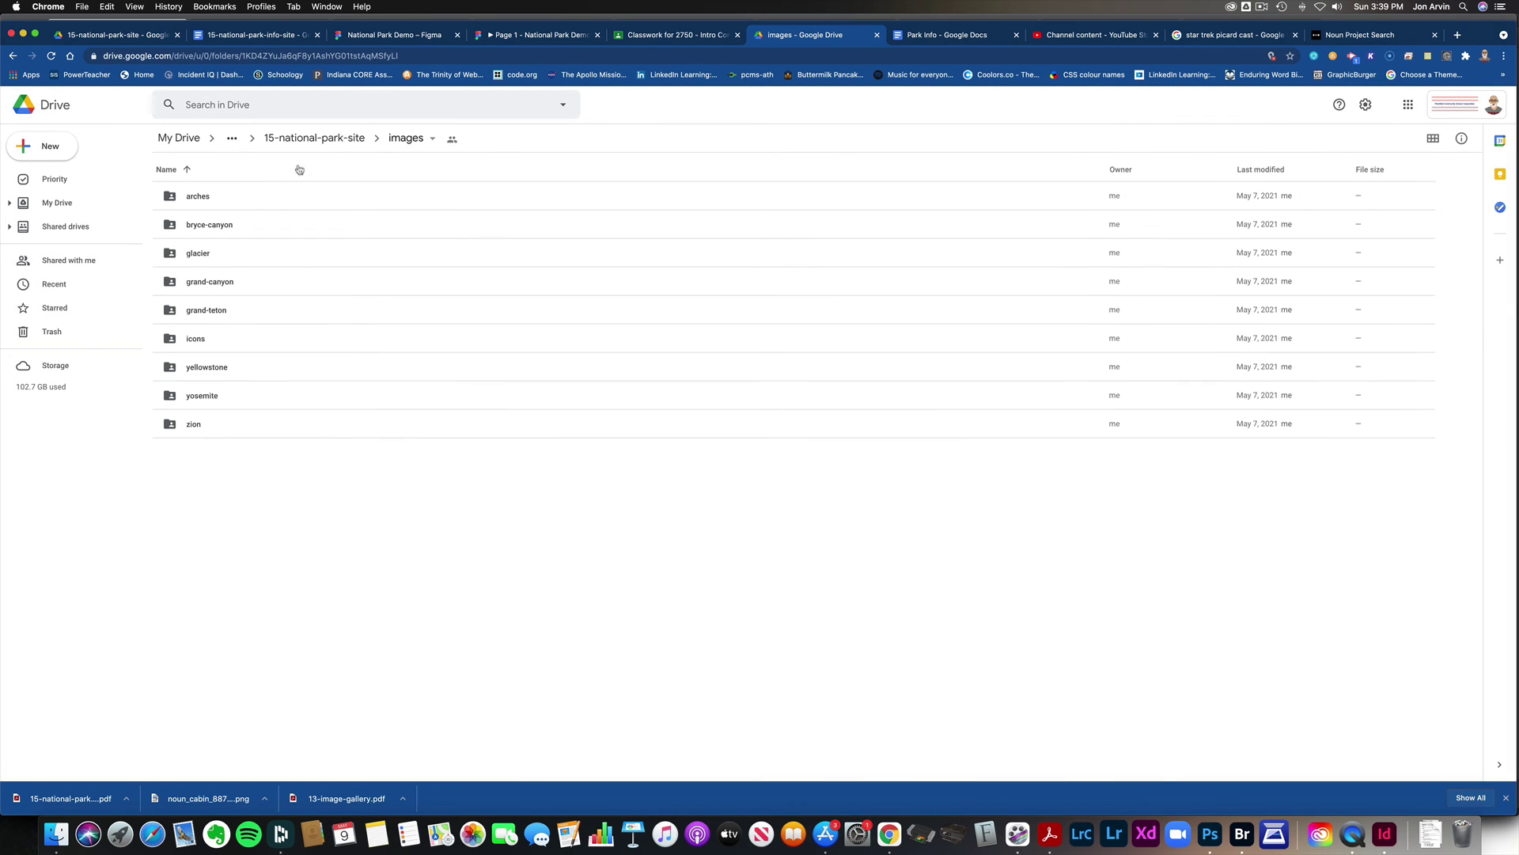
Switch to the Classwork for 2750 tab showing the Figma 15 National Parks assignment.
left_click(674, 35)
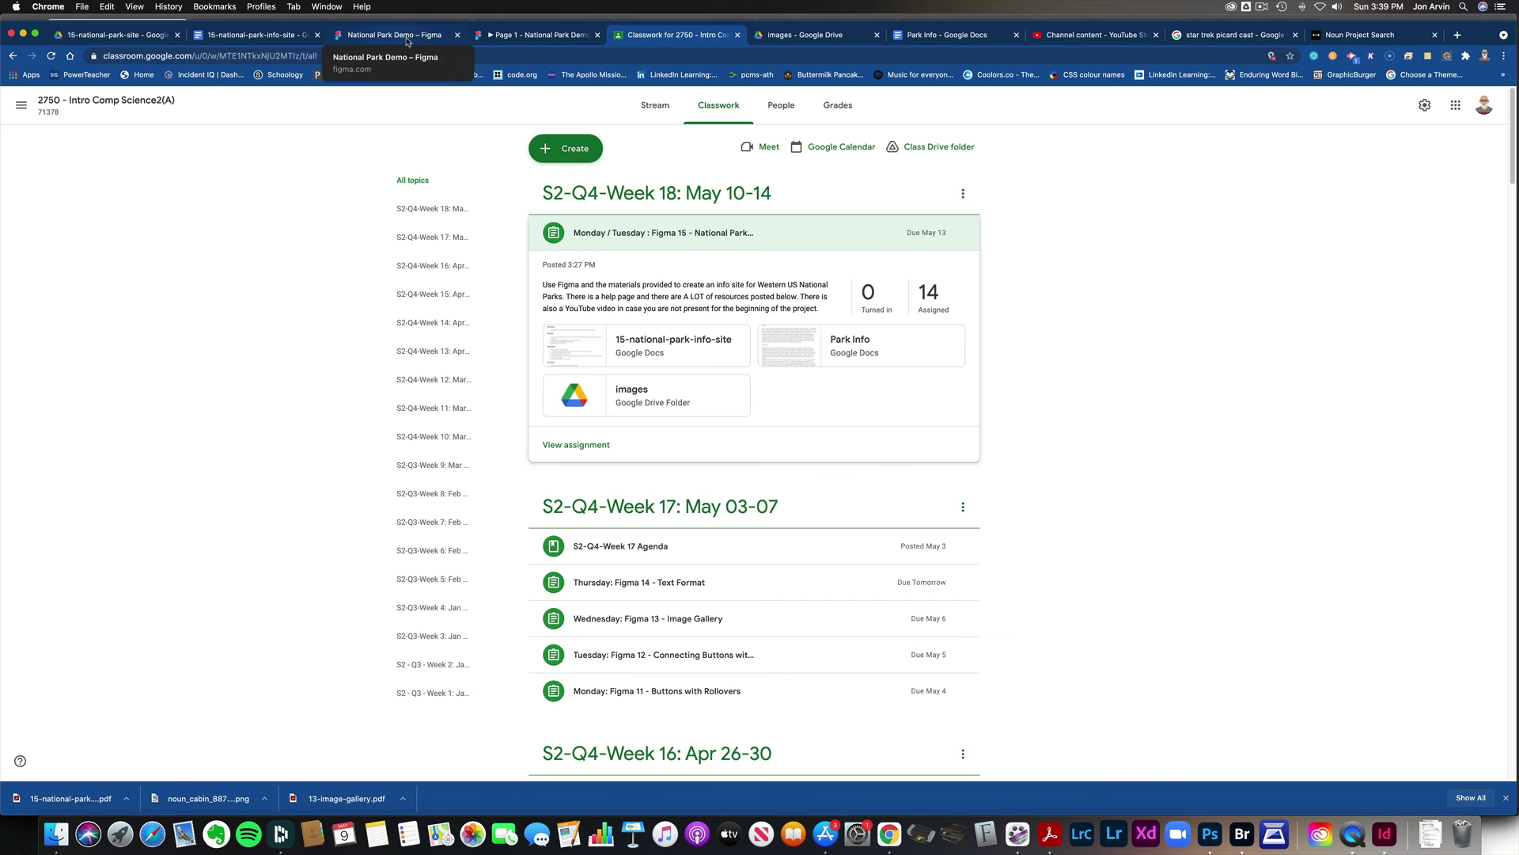
In the Figma prototype, go to the home page, then the Yellowstone and Bryce Canyon pages.
left_click(534, 35)
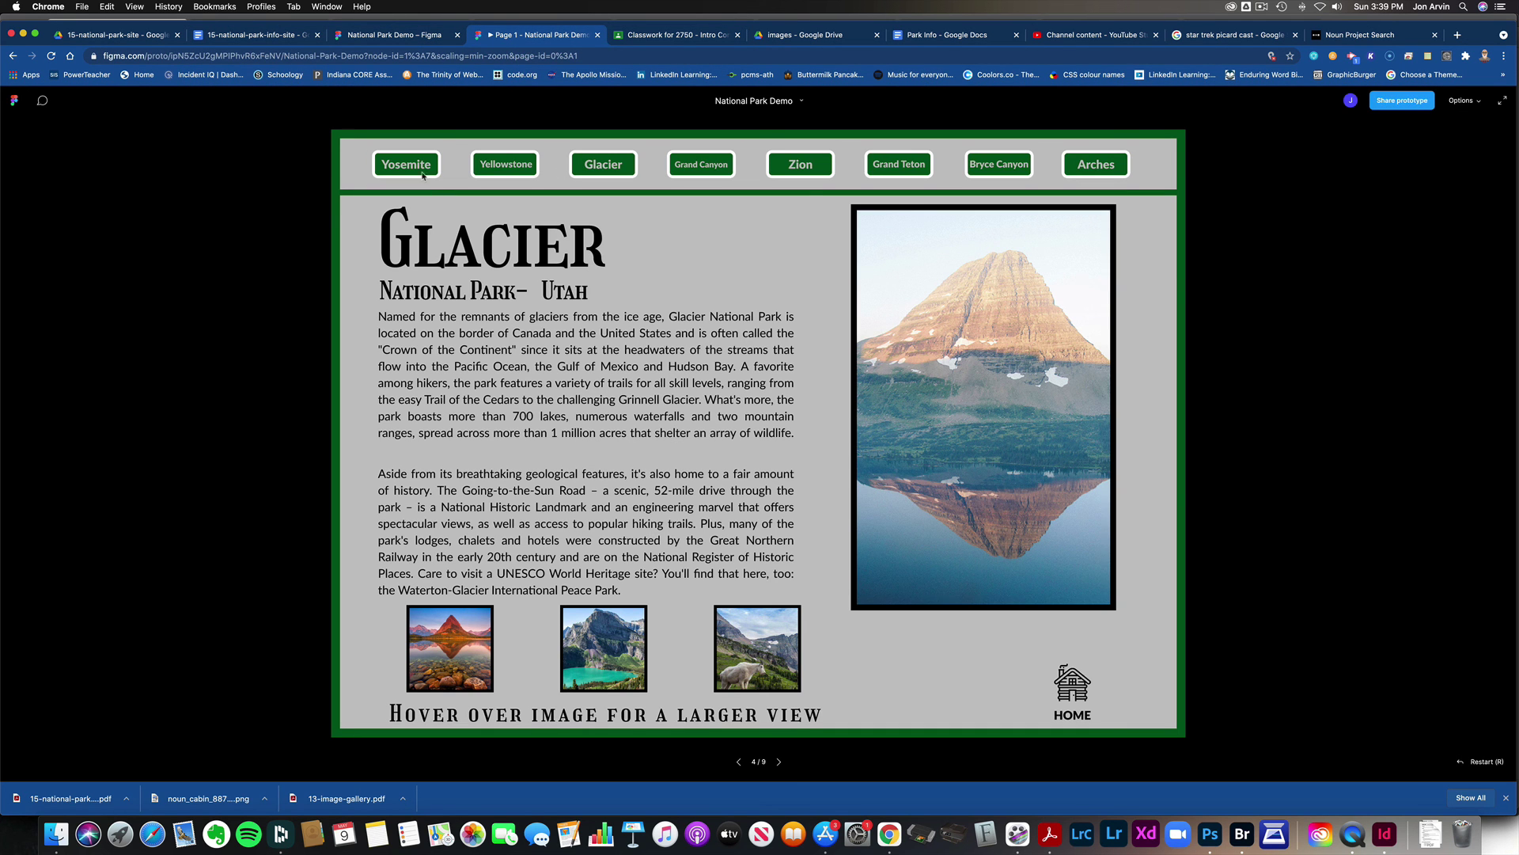
left_click(1078, 685)
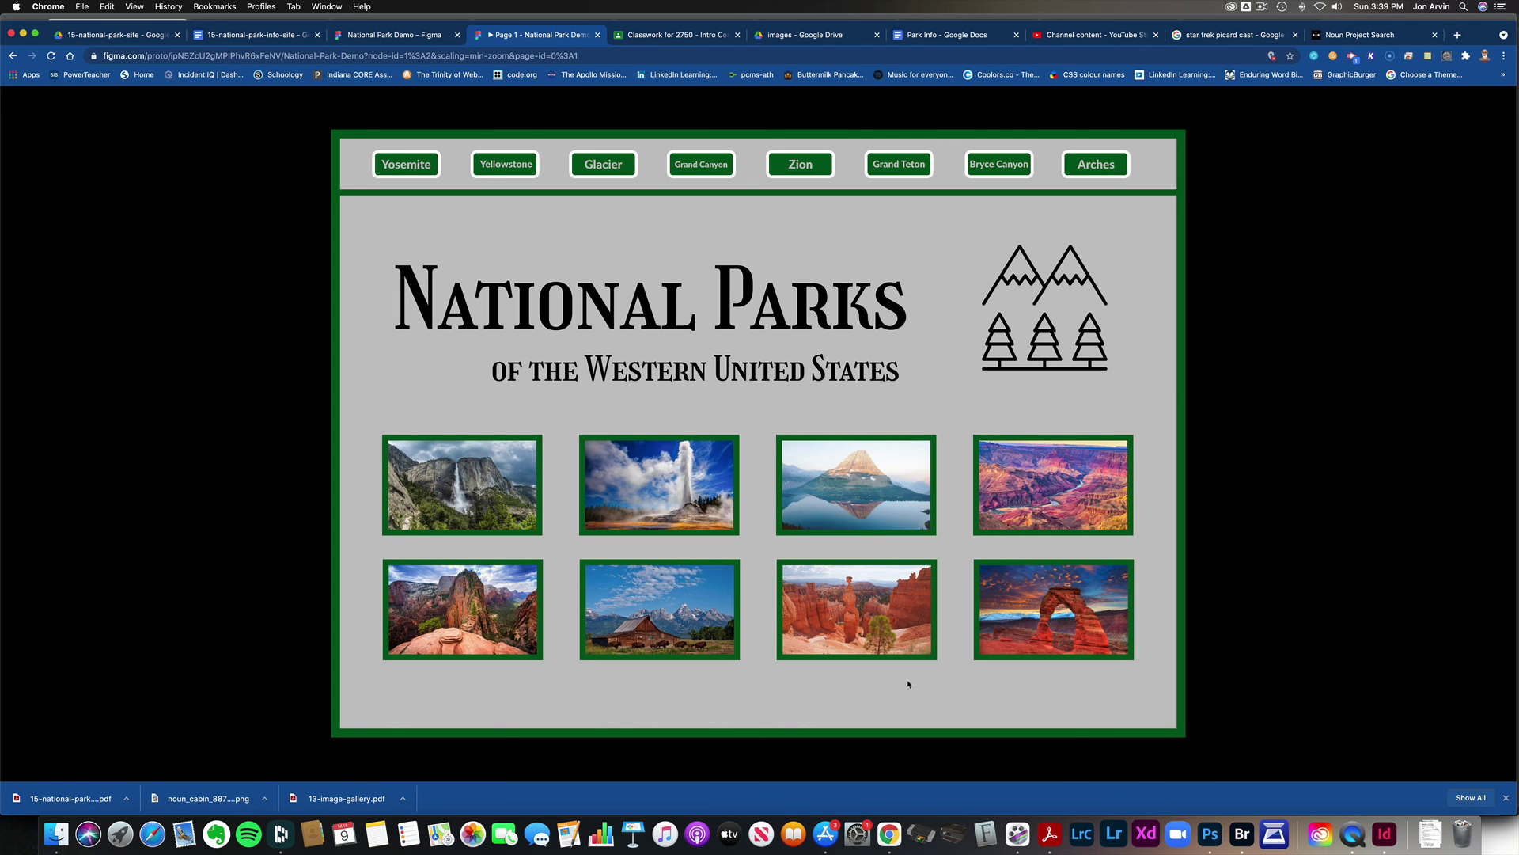
left_click(511, 168)
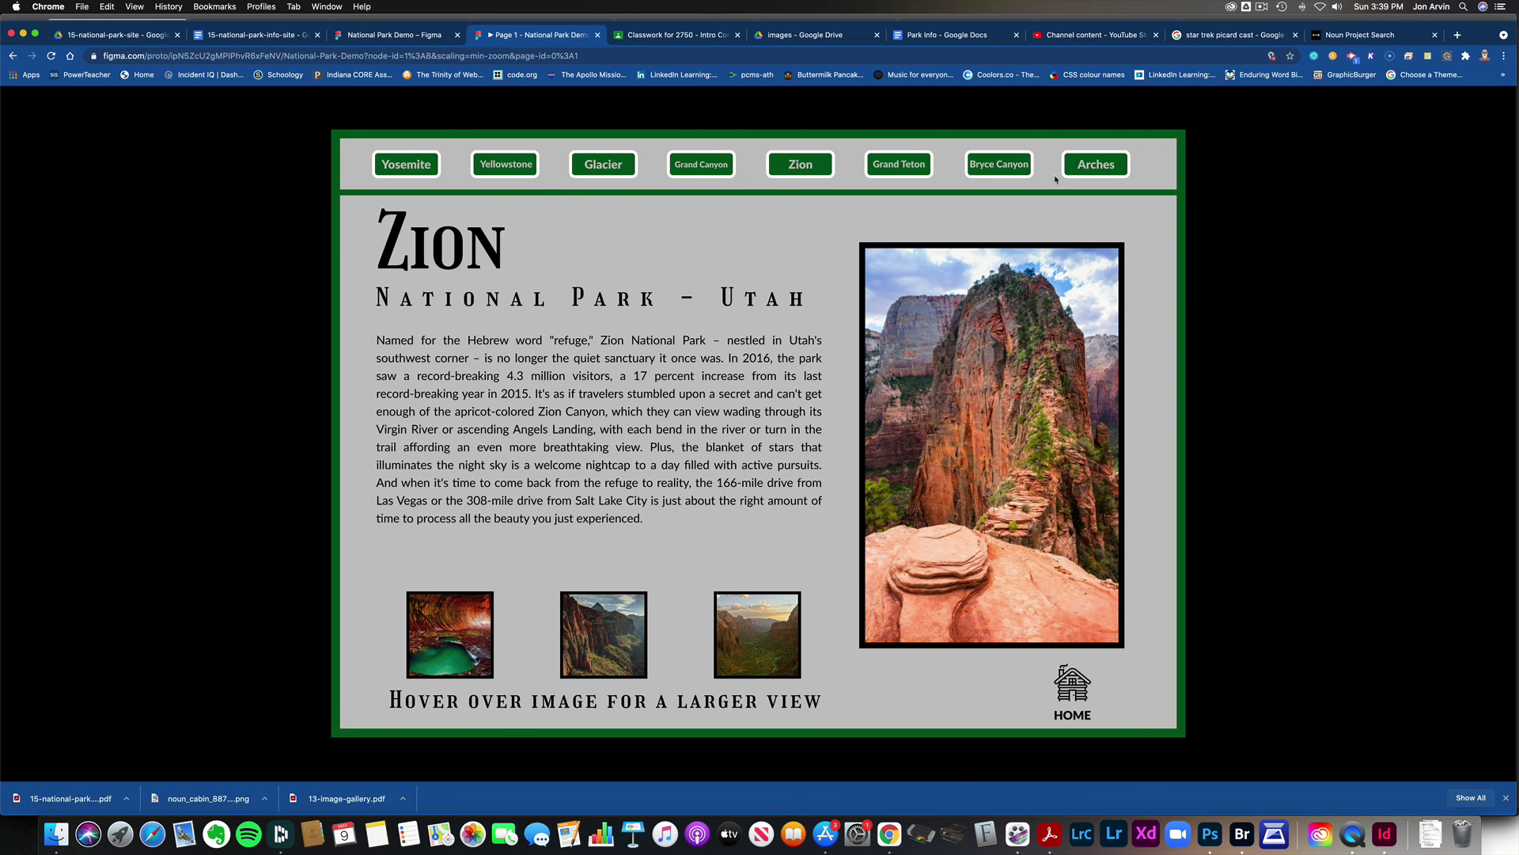
left_click(999, 164)
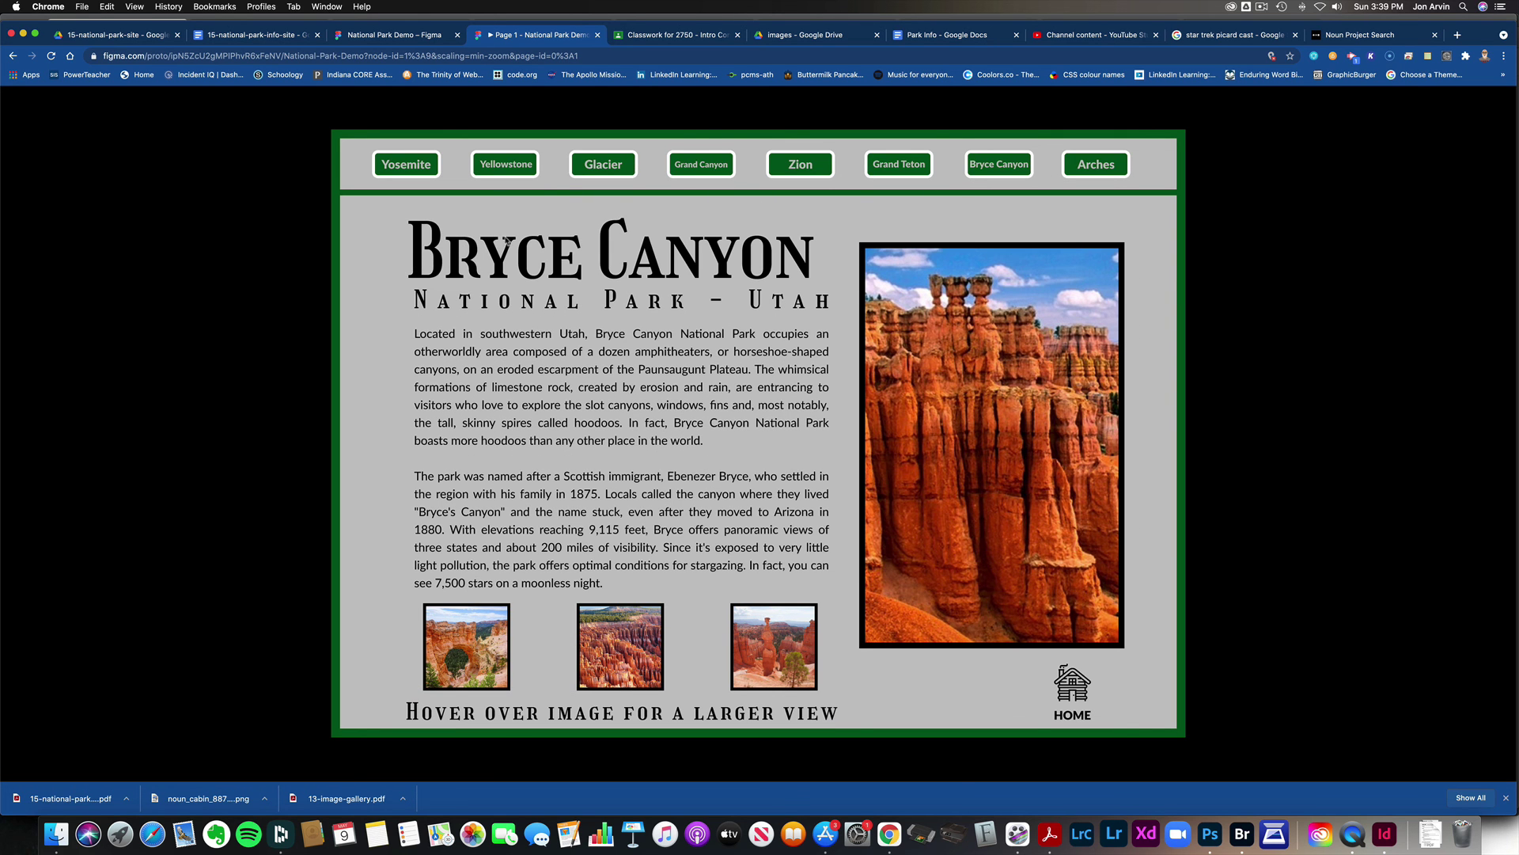